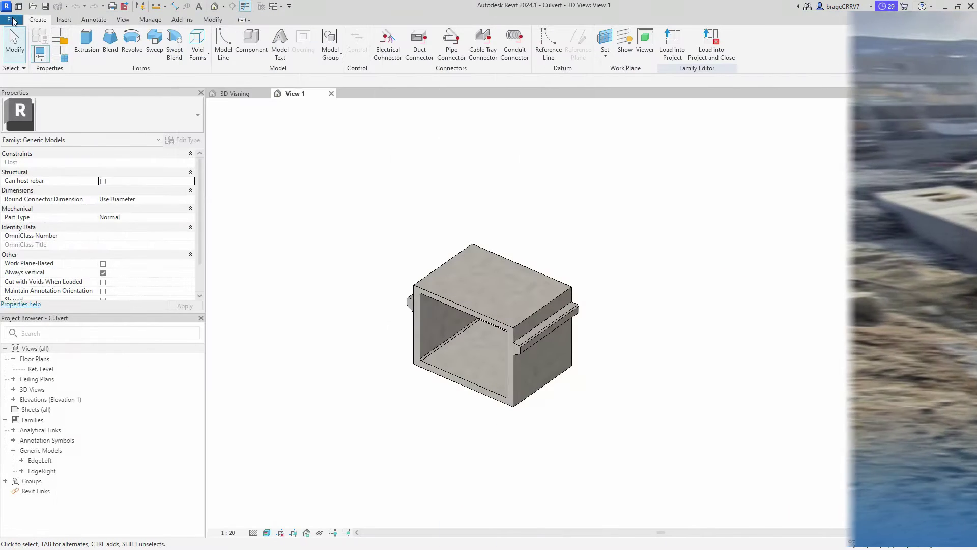
- Create a new family from the Metric Generic Model line based template
{"action": "left_click", "coordinate": [12, 19]}
{"action": "mouse_move", "coordinate": [32, 60]}
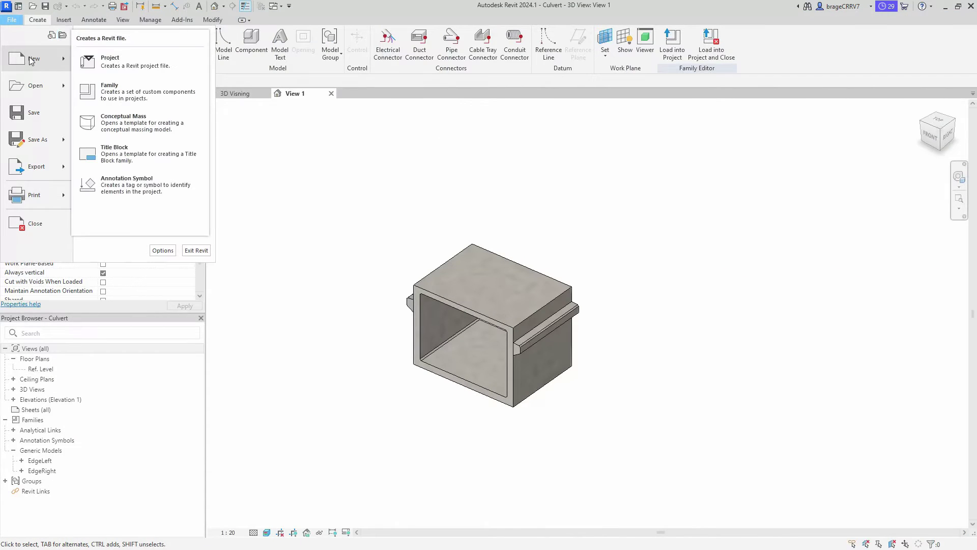
{"action": "left_click", "coordinate": [101, 87]}
{"action": "left_click_drag", "start_coordinate": [587, 186], "coordinate": [584, 229]}
{"action": "left_click", "coordinate": [447, 270]}
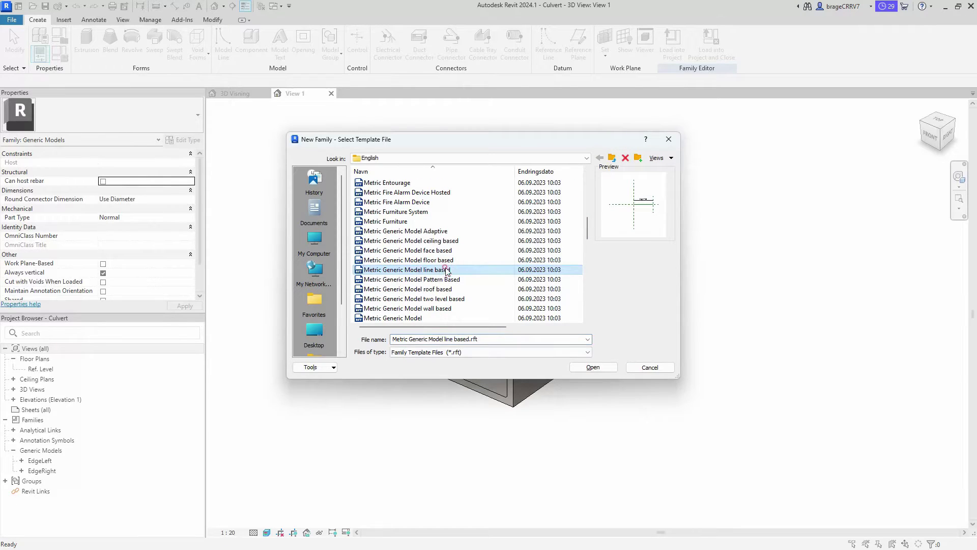
{"action": "left_click", "coordinate": [594, 367]}
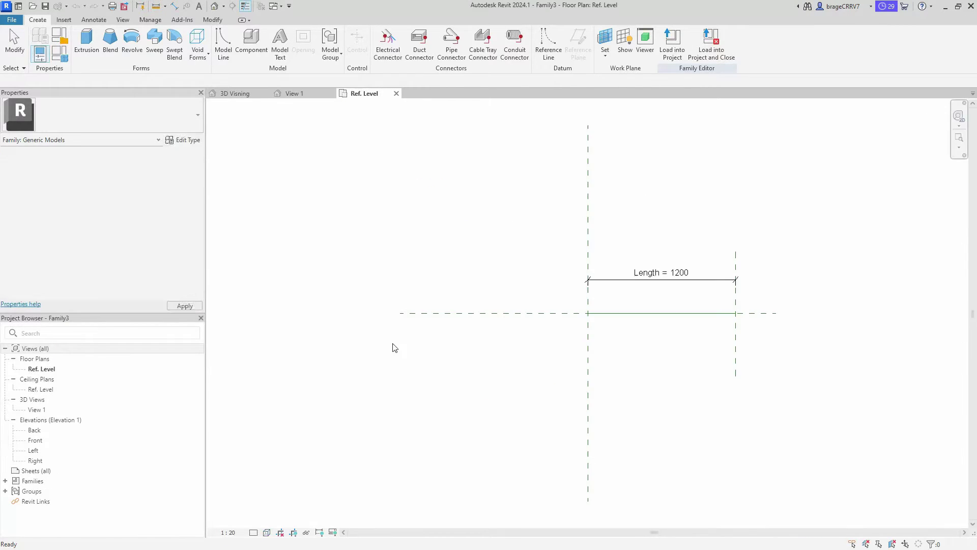
- Set the Length dimension of the line-based reference to 10000 mm
{"action": "double_click", "coordinate": [462, 262]}
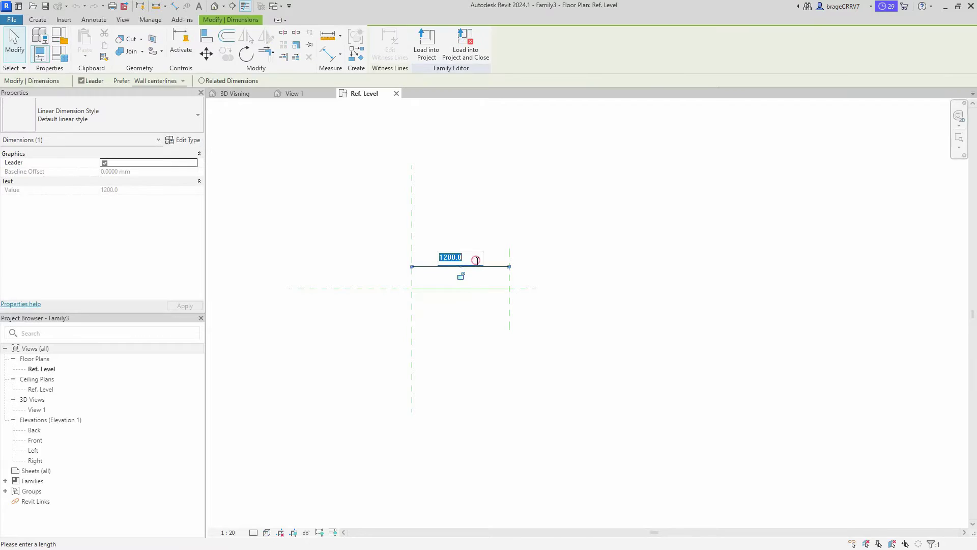
{"action": "type", "text": "10000"}
{"action": "key", "text": "Return"}
{"action": "left_click", "coordinate": [515, 399]}
{"action": "middle_click_drag", "start_coordinate": [515, 399], "coordinate": [540, 407]}
{"action": "scroll", "coordinate": [443, 334], "scroll_direction": "down", "scroll_amount": 3}
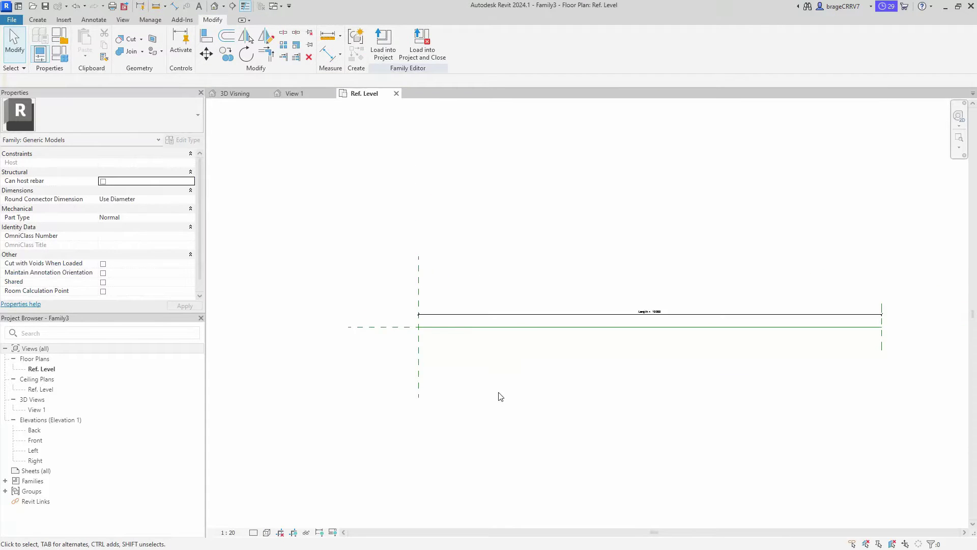
- Draw two vertical reference planes across the reference line, about 1107 mm from its start plane and about 2000 mm further along
{"action": "key", "text": "r"}
{"action": "key", "text": "p"}
{"action": "left_click", "coordinate": [455, 269]}
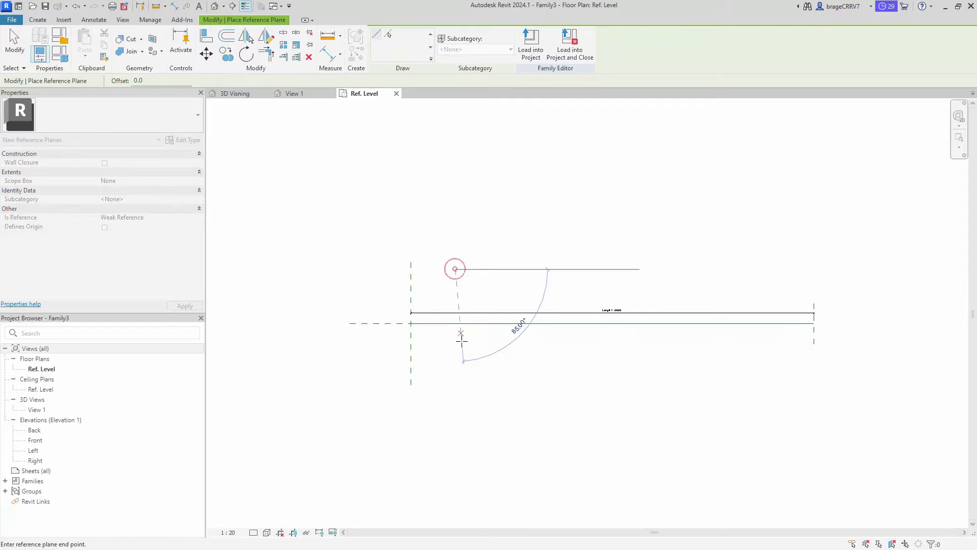
{"action": "left_click", "coordinate": [455, 384]}
{"action": "left_click", "coordinate": [536, 269]}
{"action": "left_click", "coordinate": [536, 383]}
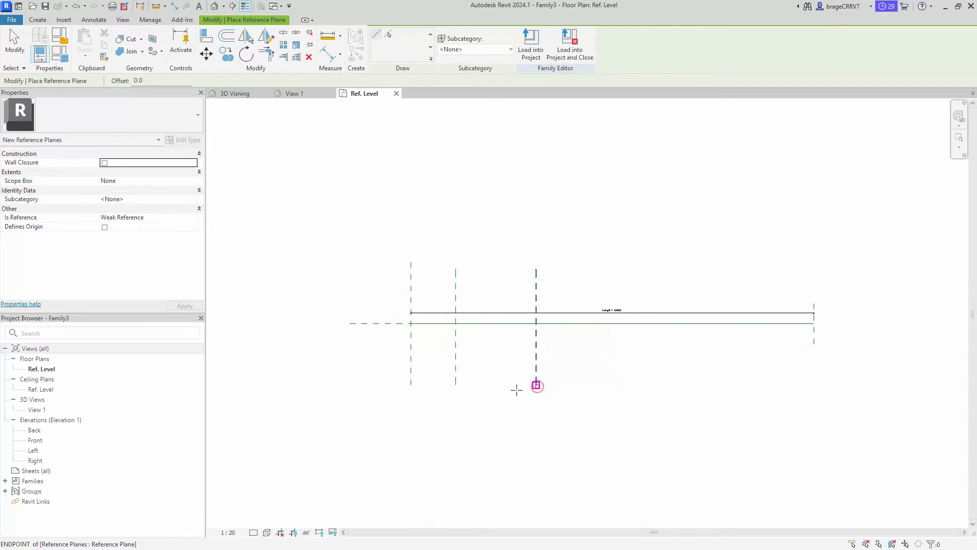
{"action": "key", "text": "Escape"}
{"action": "key", "text": "Escape"}
- Dimension the distance from the start plane to the first new reference plane and the distance between the two new planes
{"action": "key", "text": "d"}
{"action": "key", "text": "i"}
{"action": "left_click", "coordinate": [411, 295]}
{"action": "left_click", "coordinate": [455, 295]}
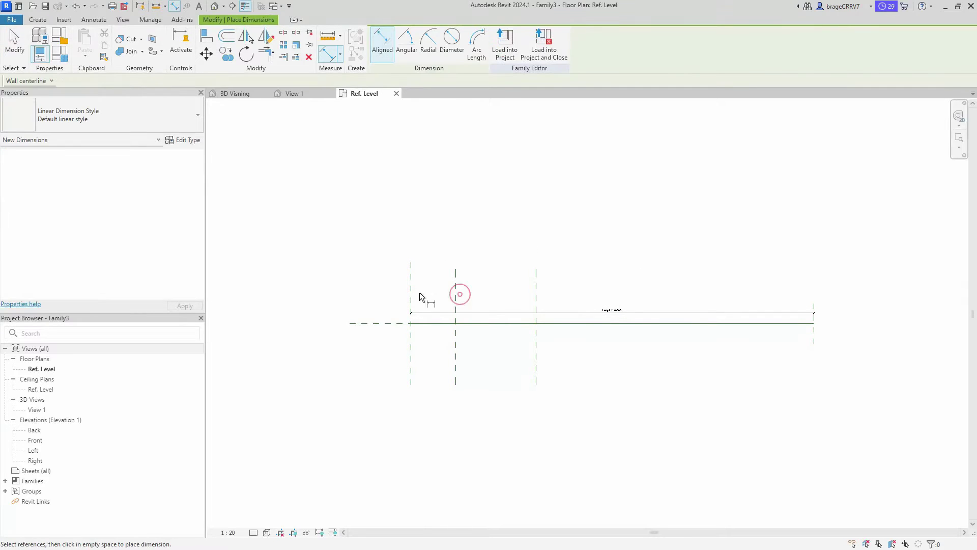
{"action": "left_click", "coordinate": [423, 272]}
{"action": "left_click", "coordinate": [454, 287]}
{"action": "left_click", "coordinate": [535, 292]}
{"action": "left_click", "coordinate": [485, 258]}
{"action": "key", "text": "Escape"}
{"action": "key", "text": "Escape"}
- Set the Ref. Level view scale to 1:25
{"action": "scroll", "coordinate": [496, 288], "scroll_direction": "up", "scroll_amount": 1}
{"action": "scroll", "coordinate": [496, 288], "scroll_direction": "up", "scroll_amount": 1}
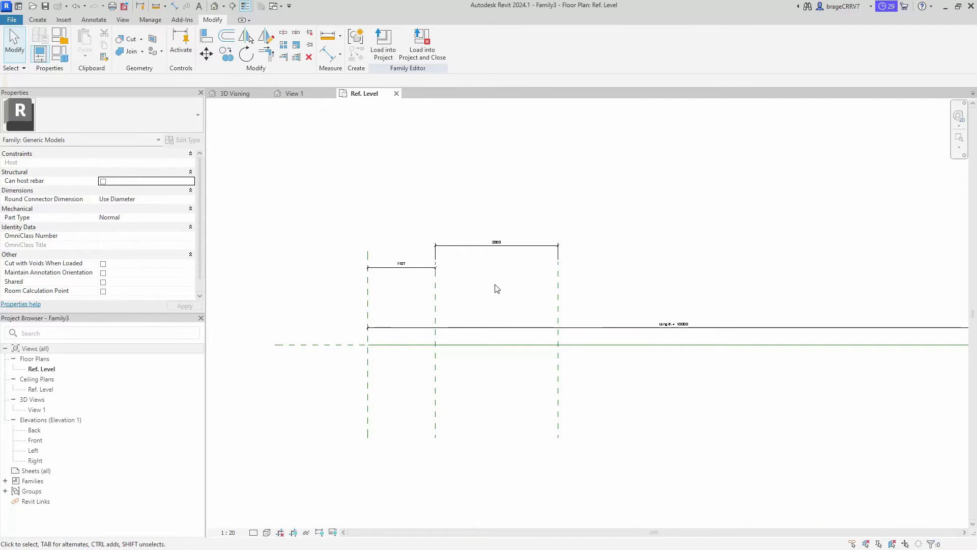
{"action": "middle_click_drag", "start_coordinate": [497, 286], "coordinate": [540, 257]}
{"action": "left_click", "coordinate": [236, 535]}
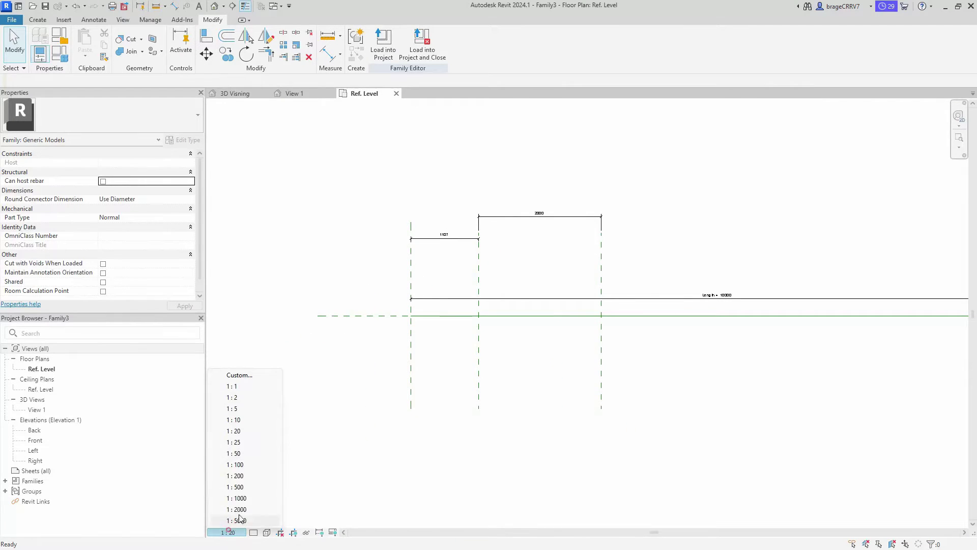
{"action": "left_click", "coordinate": [246, 446]}
{"action": "left_click", "coordinate": [510, 452]}
- Load the Culvert family from its open 3D view into Family3 only
{"action": "left_click", "coordinate": [294, 93]}
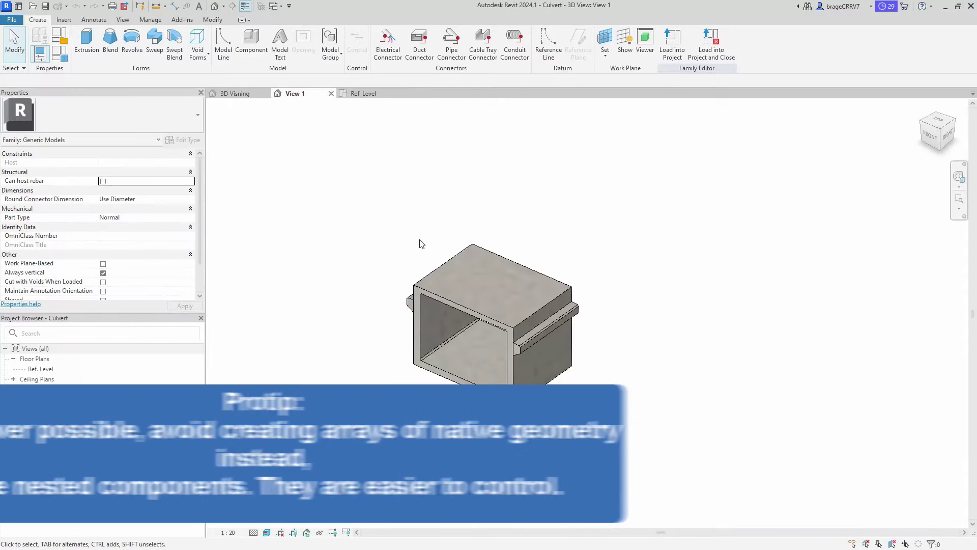
{"action": "left_click", "coordinate": [673, 42]}
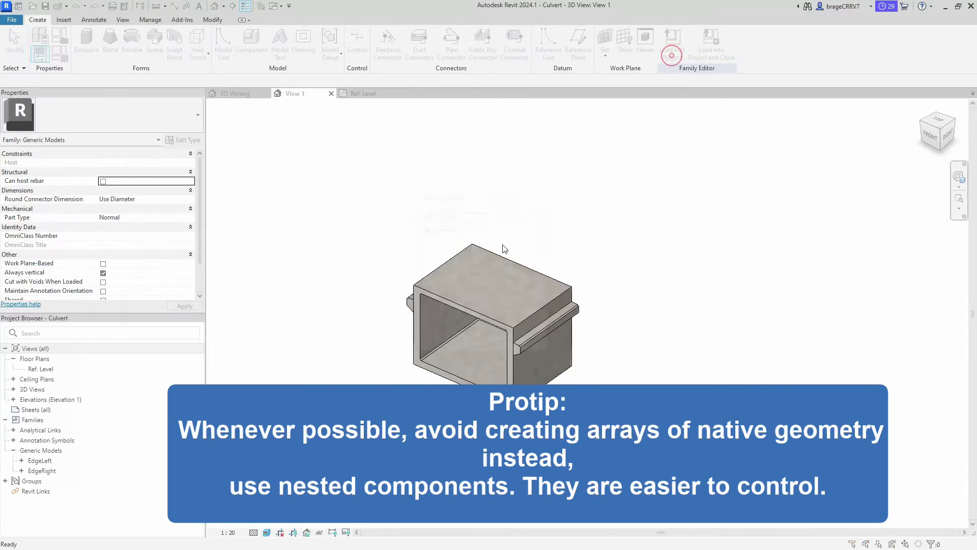
{"action": "left_click", "coordinate": [422, 234]}
{"action": "left_click", "coordinate": [422, 225]}
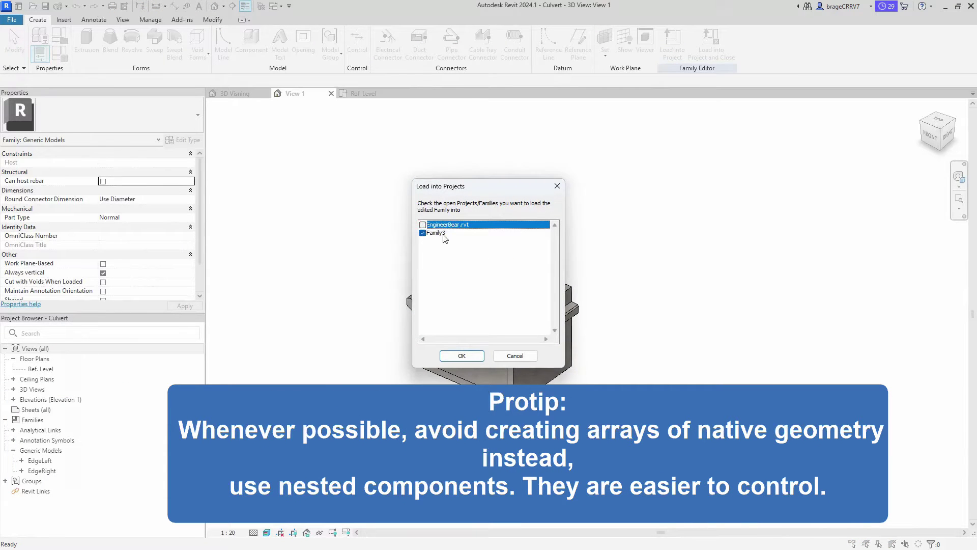
{"action": "left_click", "coordinate": [442, 356]}
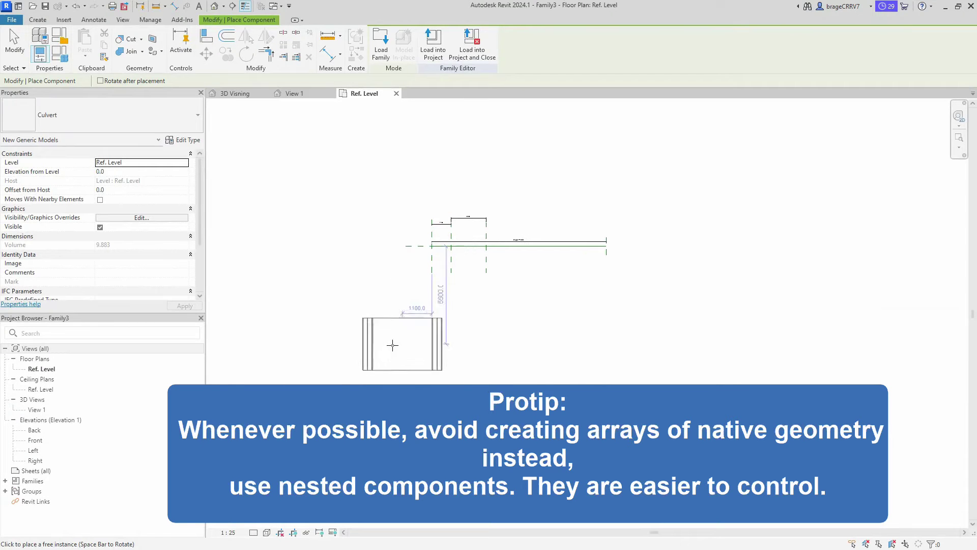
- Place two Culvert instances in open space below the reference line on the Ref. Level plan
{"action": "left_click", "coordinate": [431, 331]}
{"action": "key", "text": "Escape"}
{"action": "key", "text": "Escape"}
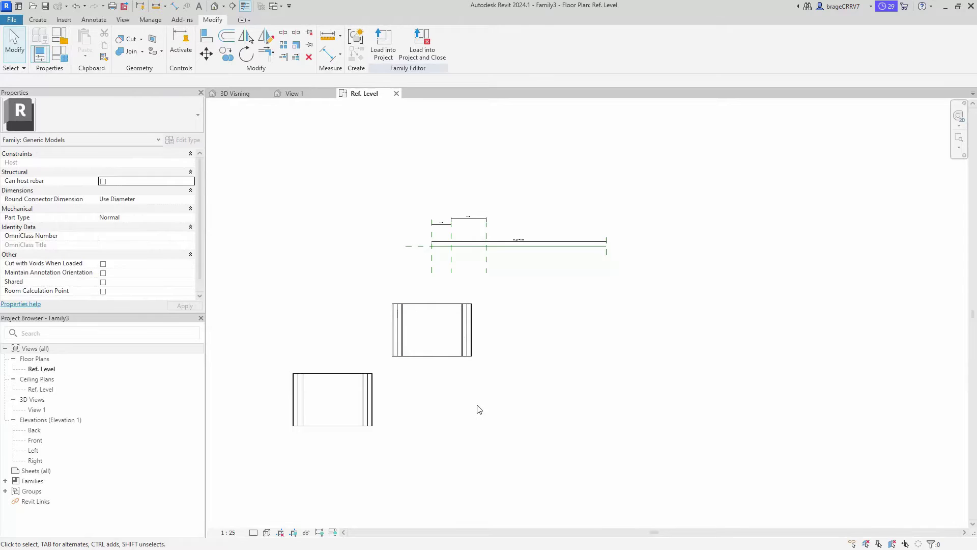
- Add an instance length parameter named Culvert Chamfer, grouped under Dimensions, to the family
{"action": "scroll", "coordinate": [436, 229], "scroll_direction": "up", "scroll_amount": 3}
{"action": "scroll", "coordinate": [575, 351], "scroll_direction": "up", "scroll_amount": 3}
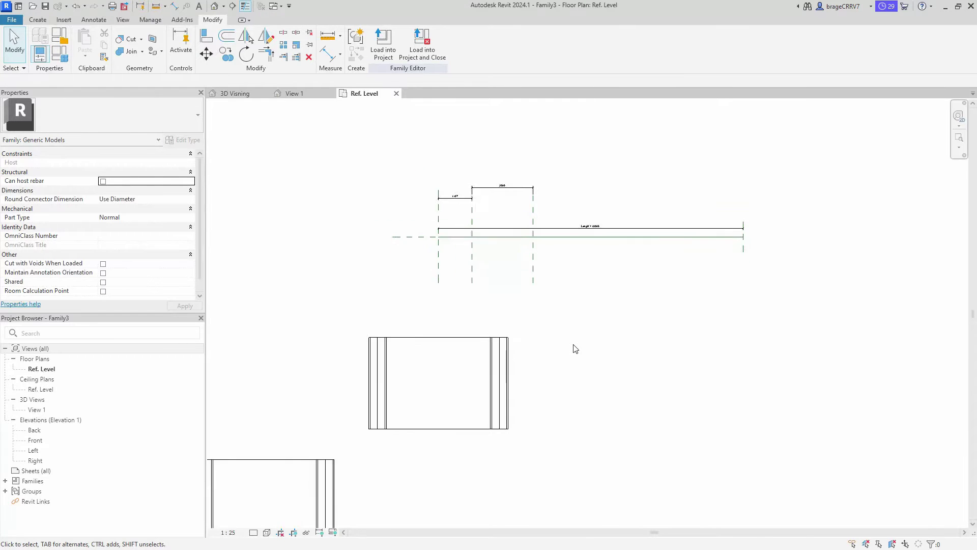
{"action": "left_click", "coordinate": [60, 60]}
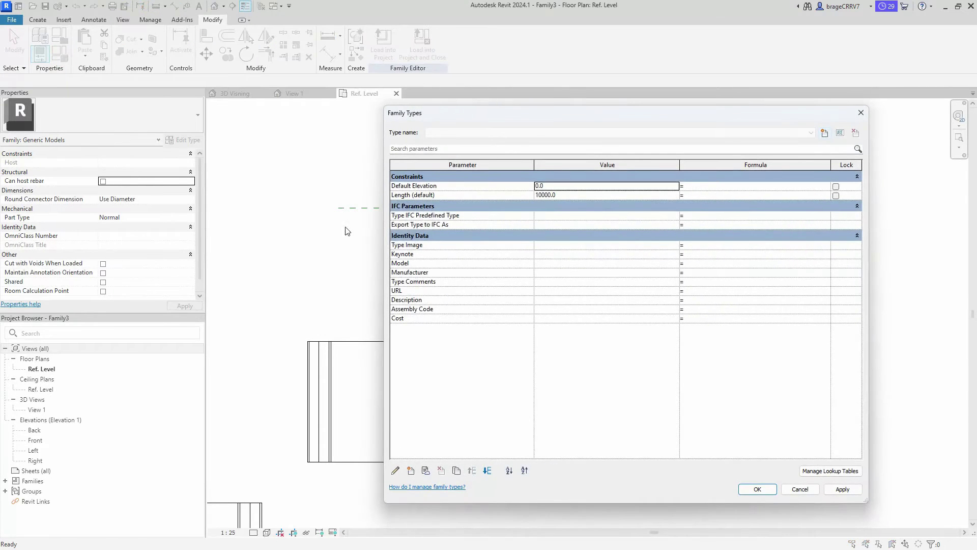
{"action": "left_click", "coordinate": [411, 471]}
{"action": "type", "text": "Cu"}
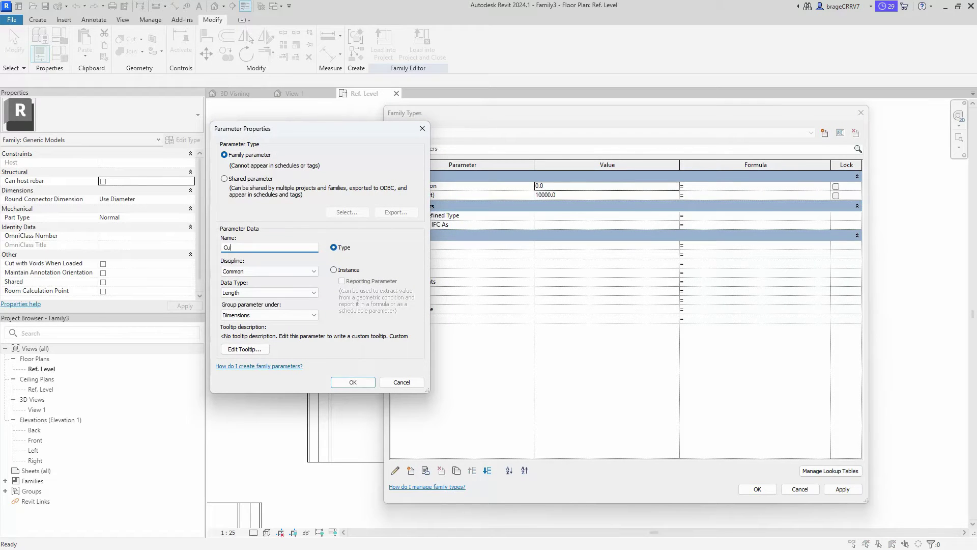
{"action": "type", "text": "lvert Chamfer"}
{"action": "left_click", "coordinate": [334, 270]}
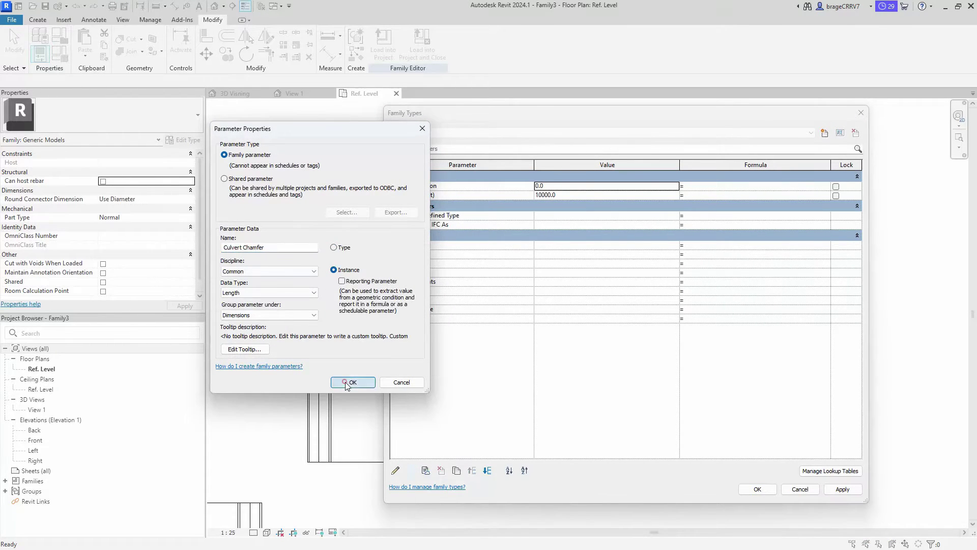
{"action": "left_click", "coordinate": [353, 383]}
- Add an instance length parameter named Culvert Height under Dimensions
{"action": "left_click", "coordinate": [410, 471]}
{"action": "type", "text": "Culvert Height"}
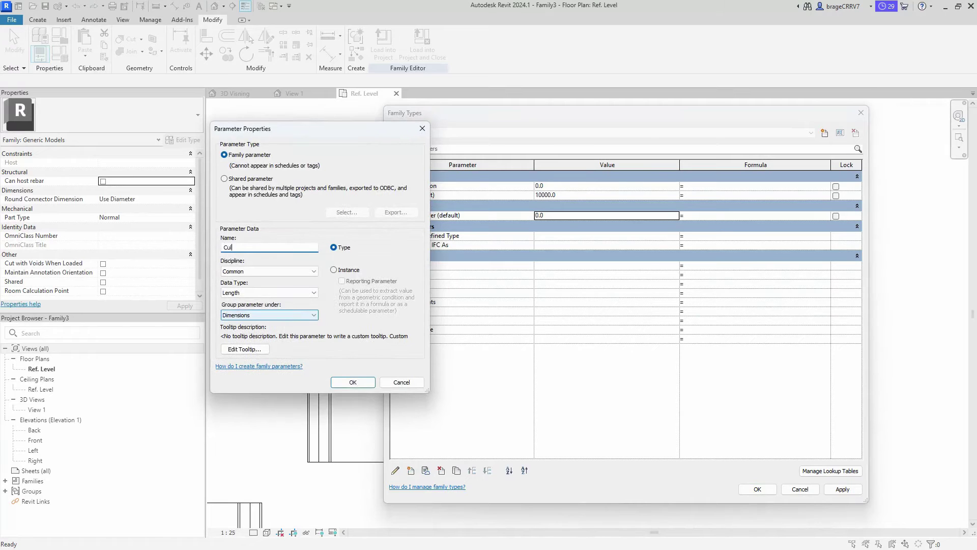
{"action": "left_click", "coordinate": [334, 269]}
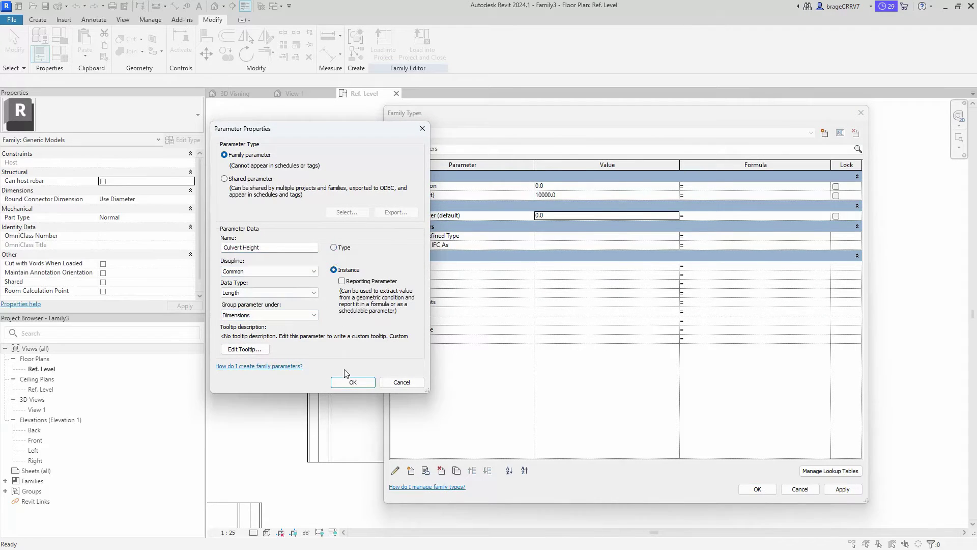
{"action": "left_click", "coordinate": [353, 383]}
- Add an instance length parameter named Culvert Length under Dimensions
{"action": "left_click", "coordinate": [410, 470]}
{"action": "type", "text": "Culvert"}
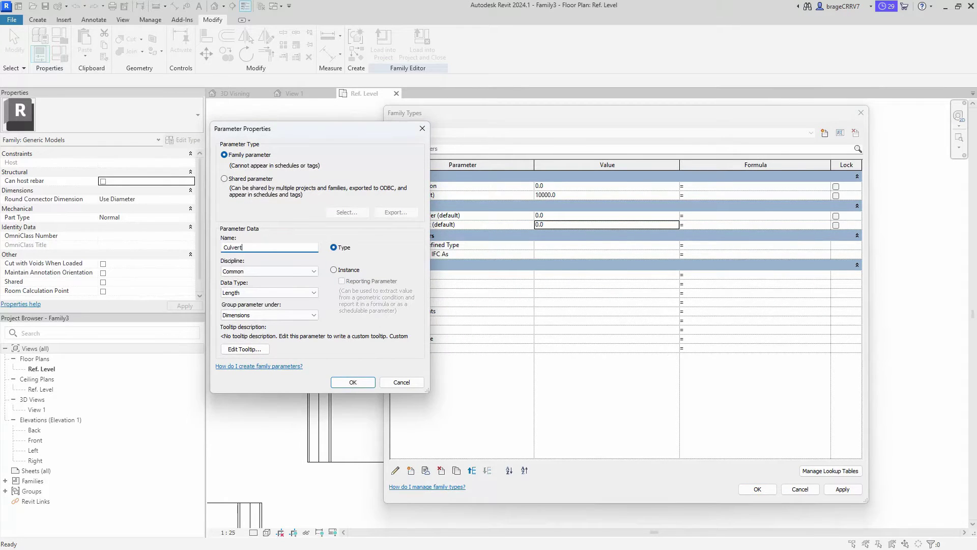
{"action": "type", "text": " Length"}
{"action": "left_click", "coordinate": [334, 270]}
{"action": "left_click", "coordinate": [351, 383]}
- Add an instance length parameter named Culvert Roof Thickness under Dimensions
{"action": "left_click", "coordinate": [410, 470]}
{"action": "type", "text": "Culvert Roof Thioc"}
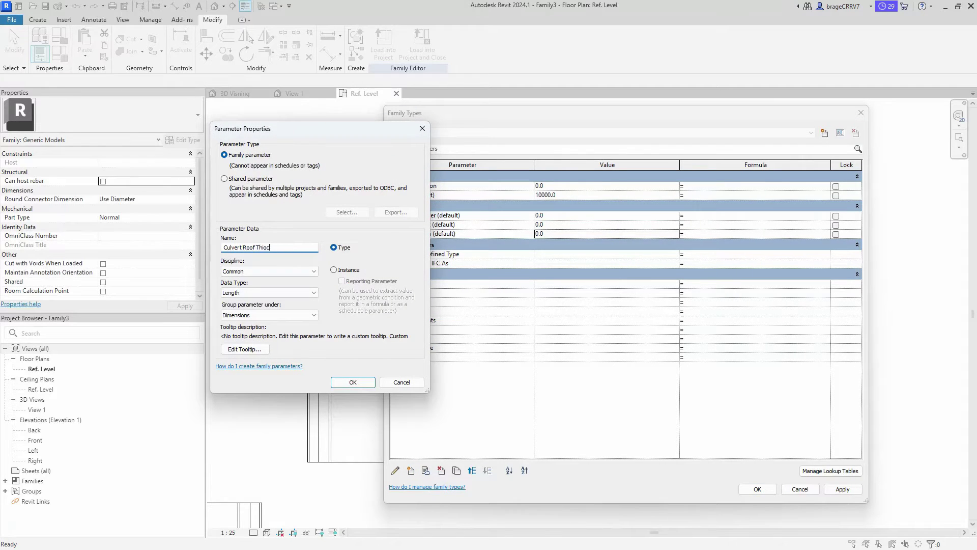
{"action": "key", "text": "BackSpace"}
{"action": "key", "text": "BackSpace"}
{"action": "type", "text": "ckness"}
{"action": "left_click", "coordinate": [349, 270]}
{"action": "left_click", "coordinate": [345, 383]}
- Add an instance length parameter named Culvert Wall Thickness under Dimensions
{"action": "left_click", "coordinate": [411, 470]}
{"action": "type", "text": "Culvert"}
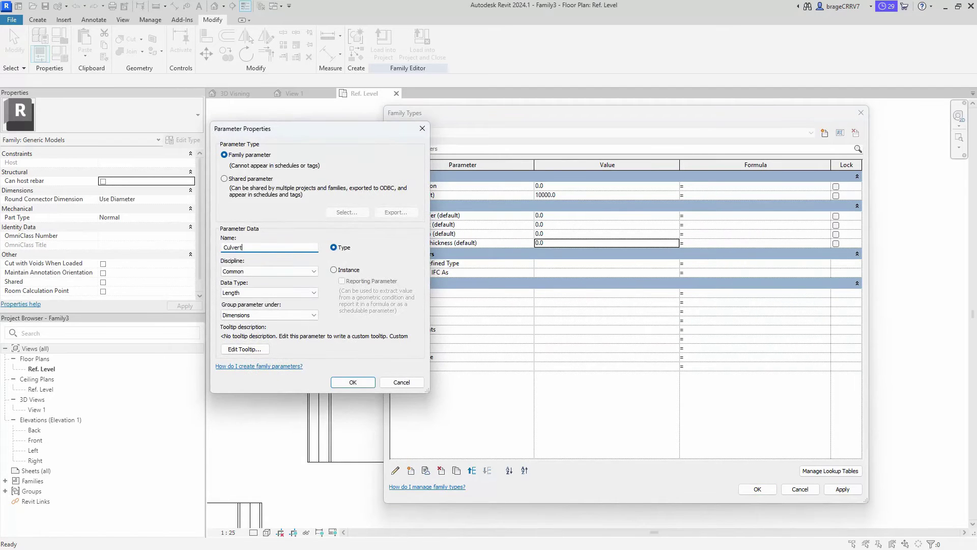
{"action": "type", "text": " Wall Thcik"}
{"action": "key", "text": "BackSpace"}
{"action": "key", "text": "BackSpace"}
{"action": "key", "text": "BackSpace"}
{"action": "type", "text": "ickness"}
{"action": "left_click", "coordinate": [333, 269]}
{"action": "left_click", "coordinate": [353, 382]}
- Add an instance length parameter named Culvert Floor Thickness under Dimensions
{"action": "left_click", "coordinate": [411, 470]}
{"action": "type", "text": "Culvert "}
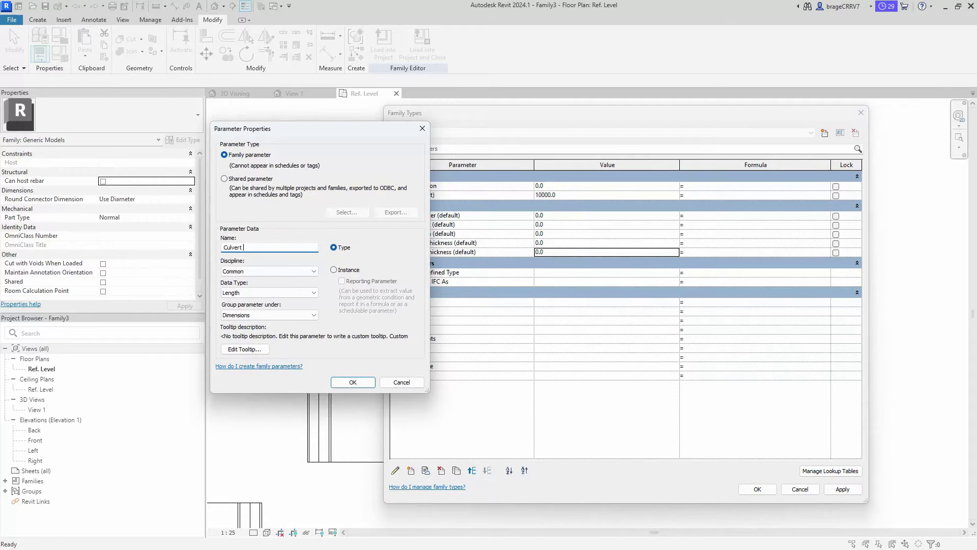
{"action": "type", "text": "Floor Thickness"}
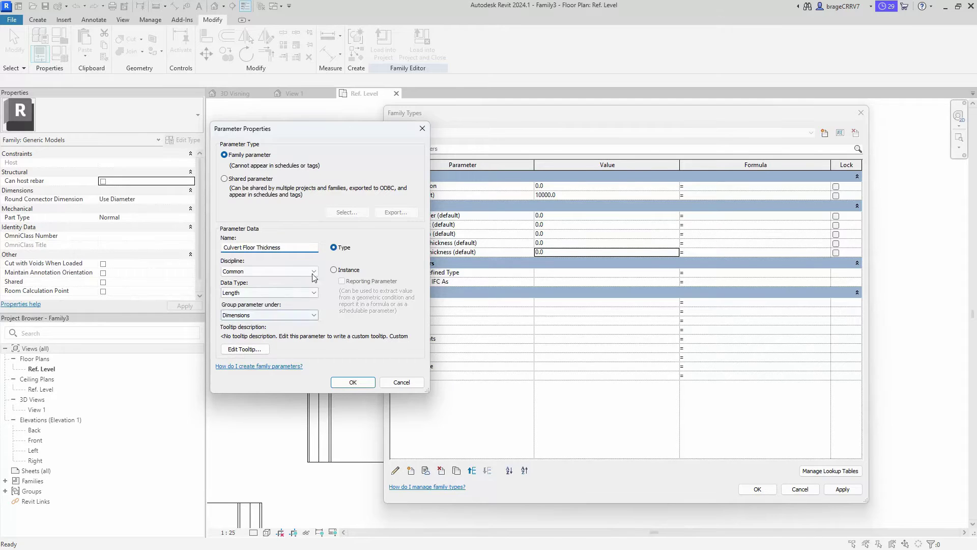
{"action": "left_click", "coordinate": [353, 382]}
- Add an instance length parameter named Culvert Width under Dimensions
{"action": "left_click", "coordinate": [411, 470]}
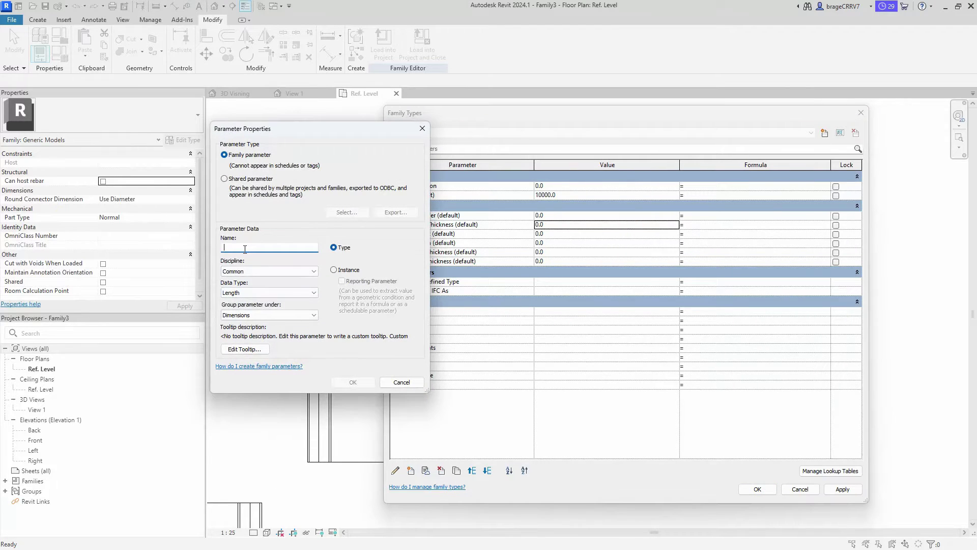
{"action": "type", "text": "Culvert Wqidt"}
{"action": "key", "text": "BackSpace"}
{"action": "key", "text": "BackSpace"}
{"action": "key", "text": "BackSpace"}
{"action": "key", "text": "BackSpace"}
{"action": "type", "text": "idth"}
{"action": "left_click", "coordinate": [334, 269]}
{"action": "left_click", "coordinate": [352, 382]}
{"action": "left_click", "coordinate": [411, 470]}
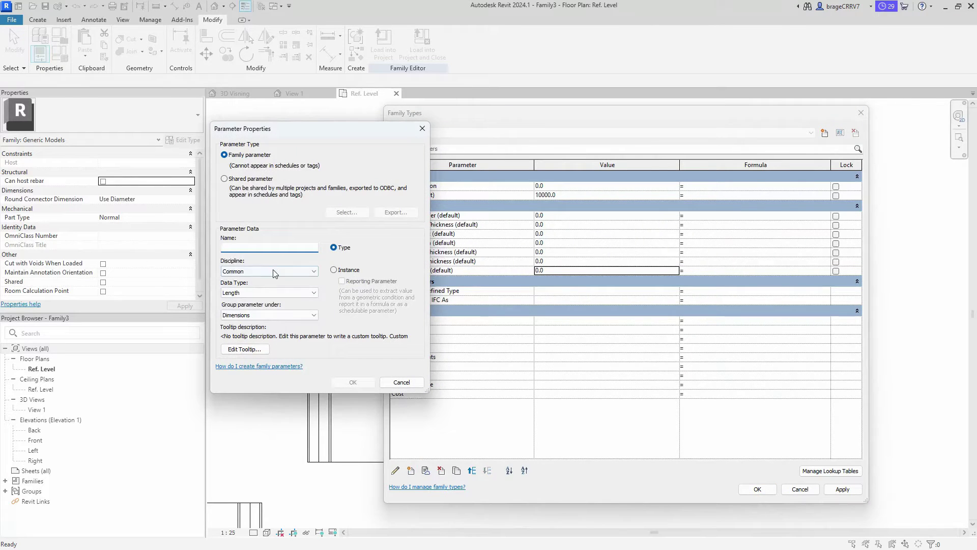
{"action": "left_click", "coordinate": [423, 128]}
- Reorder the Dimensions parameters so Culvert Width comes first and Culvert Height second
{"action": "left_click", "coordinate": [472, 470]}
{"action": "left_click", "coordinate": [472, 470]}
{"action": "left_click", "coordinate": [472, 471]}
{"action": "left_click", "coordinate": [472, 470]}
{"action": "left_click", "coordinate": [472, 471]}
{"action": "left_click", "coordinate": [472, 471]}
{"action": "left_click", "coordinate": [429, 242]}
{"action": "left_click", "coordinate": [472, 470]}
{"action": "left_click", "coordinate": [472, 471]}
- Move Culvert Chamfer to the end of the Dimensions group and Culvert Length above Culvert Floor Thickness, and apply the order
{"action": "left_click", "coordinate": [435, 235]}
{"action": "left_click", "coordinate": [486, 470]}
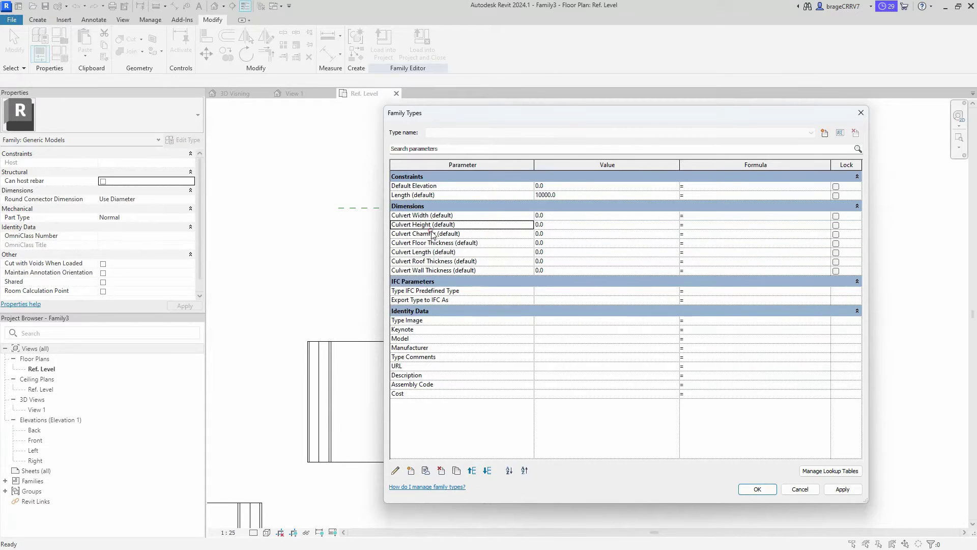
{"action": "left_click", "coordinate": [486, 470]}
{"action": "left_click", "coordinate": [487, 470]}
{"action": "left_click", "coordinate": [487, 471]}
{"action": "left_click", "coordinate": [445, 243]}
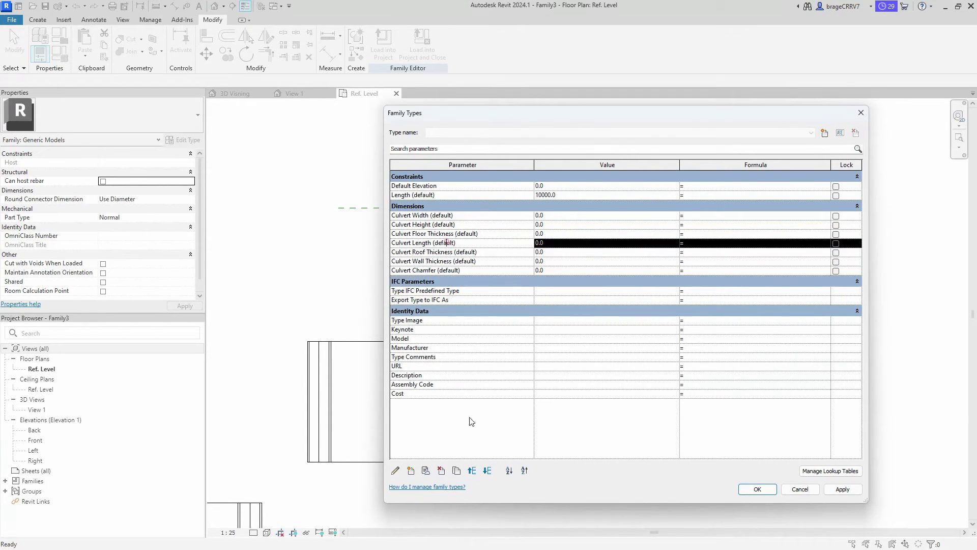
{"action": "left_click", "coordinate": [472, 471]}
{"action": "left_click", "coordinate": [843, 489]}
- Set Culvert Width to 3000, Culvert Height to 2500 and Culvert Length to 2000
{"action": "left_click", "coordinate": [562, 215]}
{"action": "type", "text": "3000"}
{"action": "left_click", "coordinate": [563, 225]}
{"action": "type", "text": "2500"}
{"action": "left_click", "coordinate": [561, 234]}
{"action": "type", "text": "2000"}
- Set Culvert Floor Thickness to 200, Roof Thickness to 250, Wall Thickness to 250 and Culvert Chamfer to 50
{"action": "left_click", "coordinate": [559, 240]}
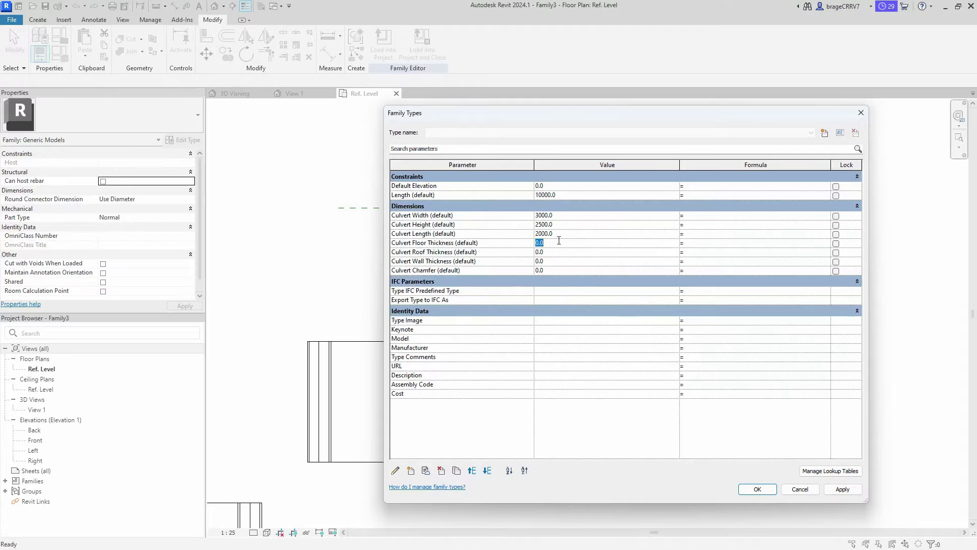
{"action": "type", "text": "200"}
{"action": "left_click", "coordinate": [560, 252]}
{"action": "type", "text": "250"}
{"action": "left_click", "coordinate": [555, 261]}
{"action": "type", "text": "250"}
{"action": "left_click", "coordinate": [551, 270]}
{"action": "type", "text": "50"}
{"action": "key", "text": "Return"}
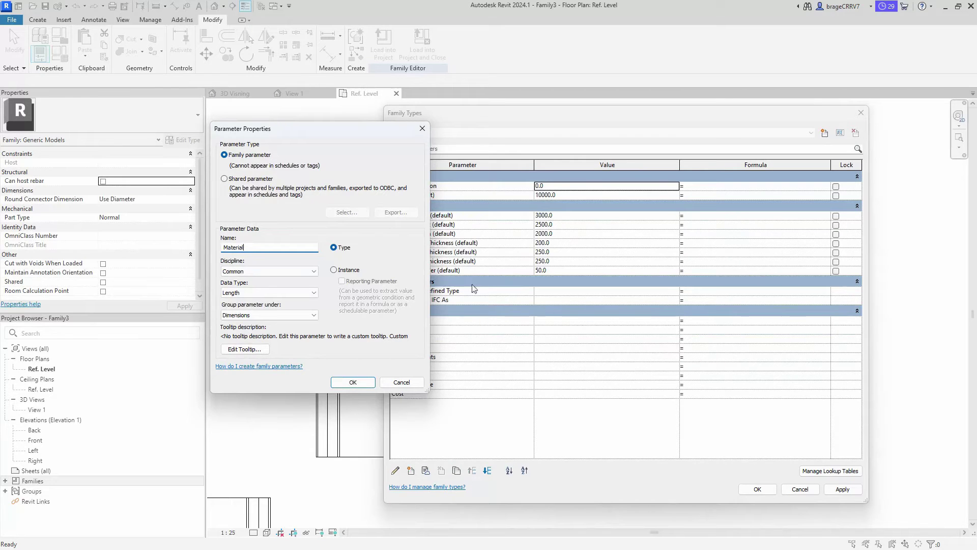
- Add a type parameter named Material with the Material data type, and apply the family parameter changes
{"action": "left_click", "coordinate": [278, 293]}
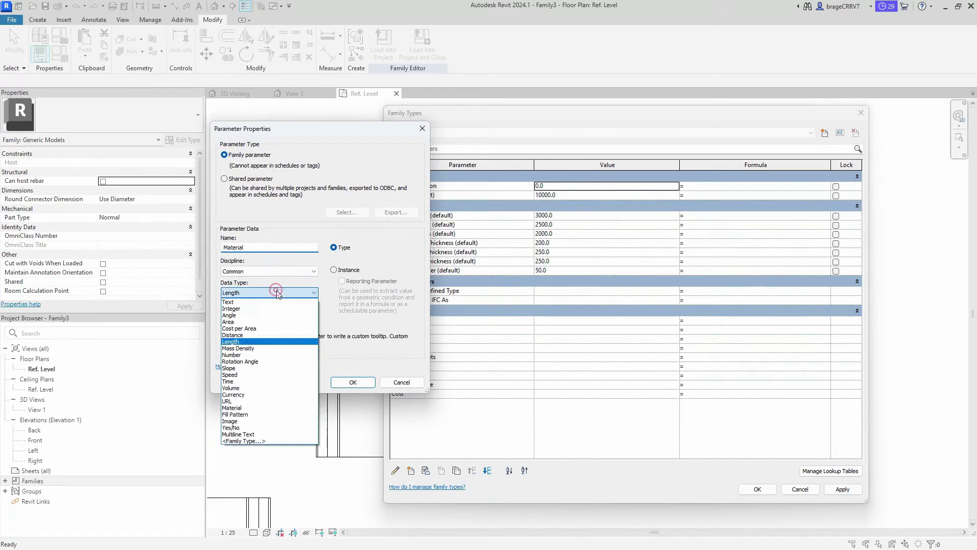
{"action": "left_click", "coordinate": [265, 415]}
{"action": "left_click", "coordinate": [348, 383]}
{"action": "left_click", "coordinate": [842, 490]}
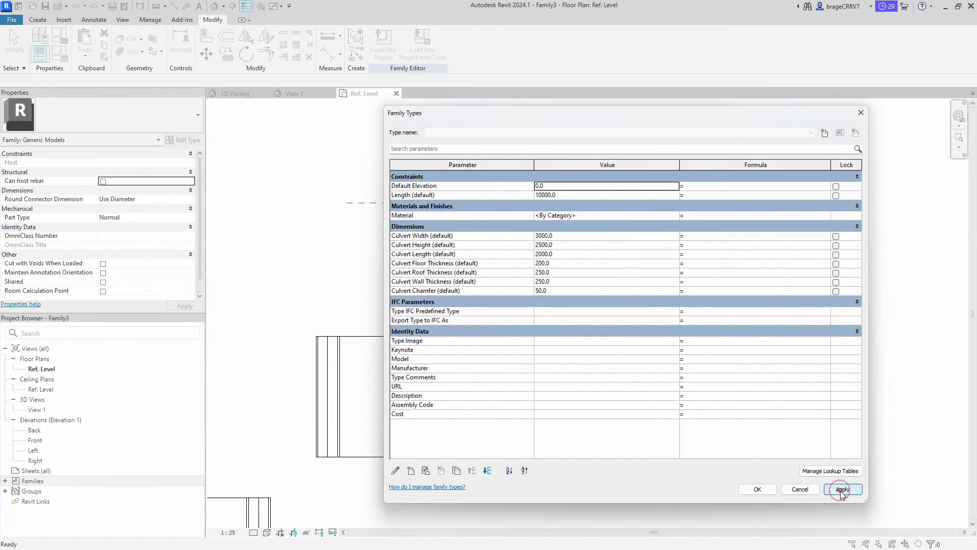
{"action": "left_click", "coordinate": [759, 489]}
- Associate the Material parameter of the nested Culvert type with the family parameter Material
{"action": "left_click", "coordinate": [329, 365]}
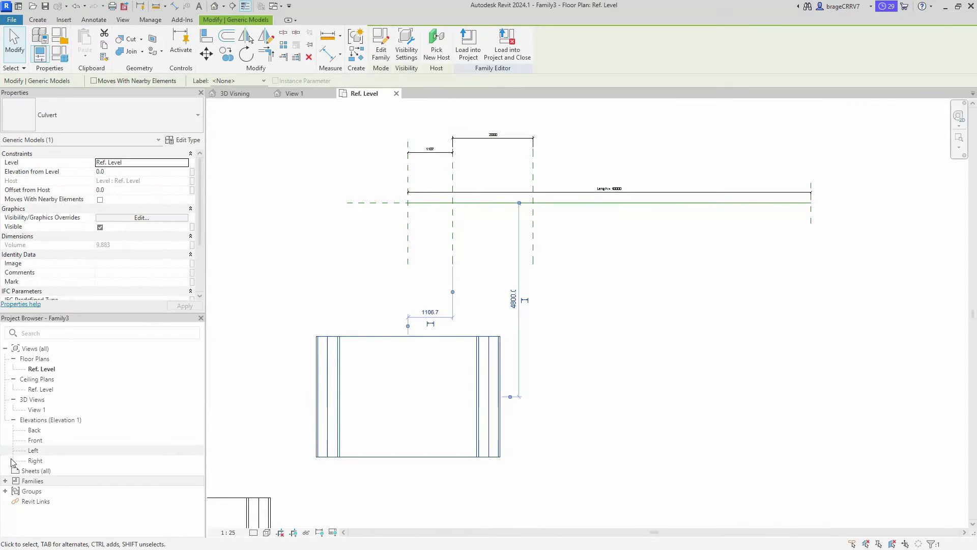
{"action": "left_click", "coordinate": [5, 481]}
{"action": "scroll", "coordinate": [20, 488], "scroll_direction": "down", "scroll_amount": 2}
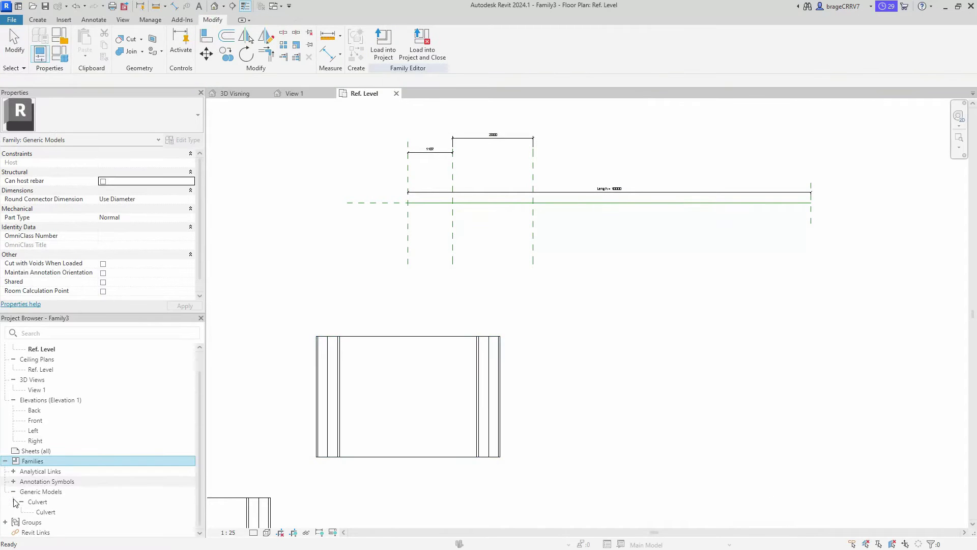
{"action": "right_click", "coordinate": [45, 513]}
{"action": "left_click", "coordinate": [110, 464]}
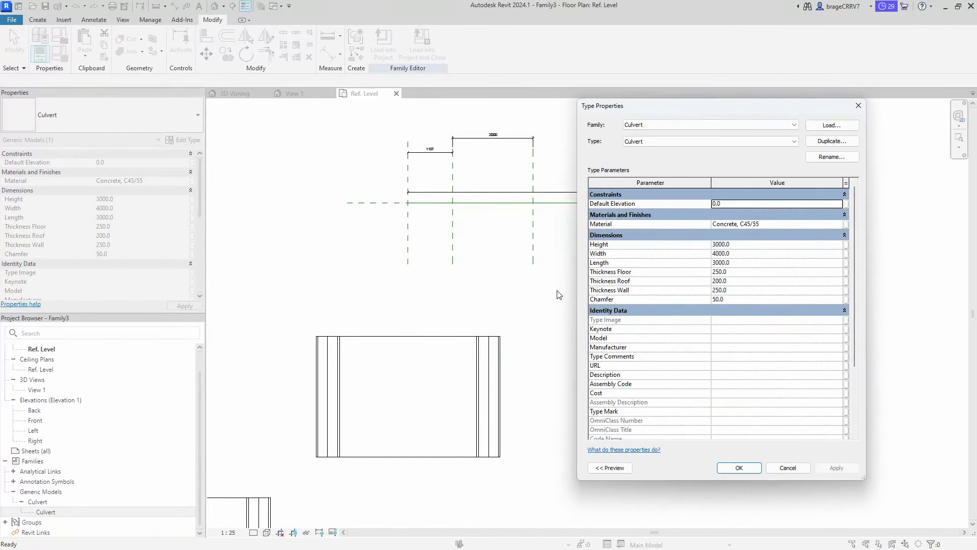
{"action": "left_click", "coordinate": [844, 225]}
{"action": "left_click", "coordinate": [493, 241]}
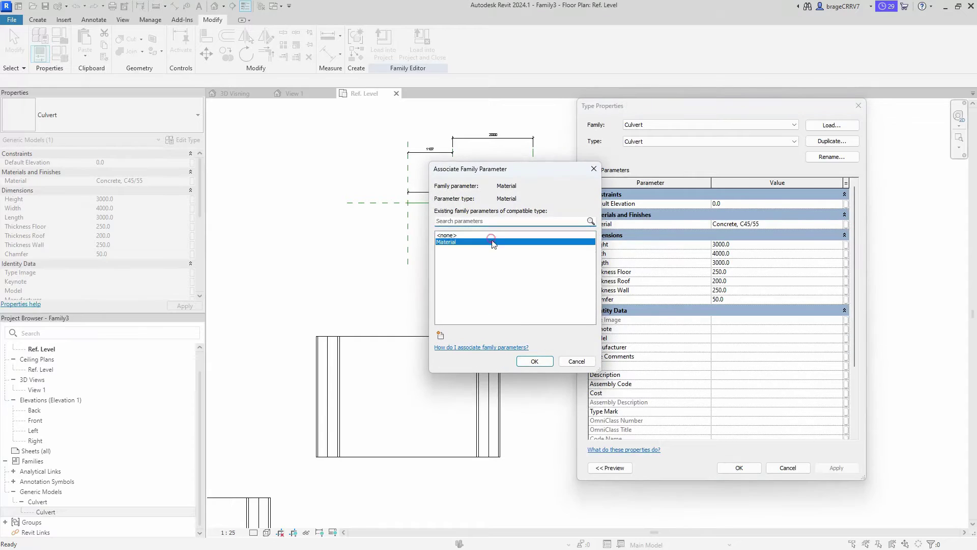
{"action": "left_click", "coordinate": [509, 363]}
- Associate the nested Culvert type's Height, Width and Length with Culvert Height, Culvert Width and Culvert Length
{"action": "left_click", "coordinate": [846, 244]}
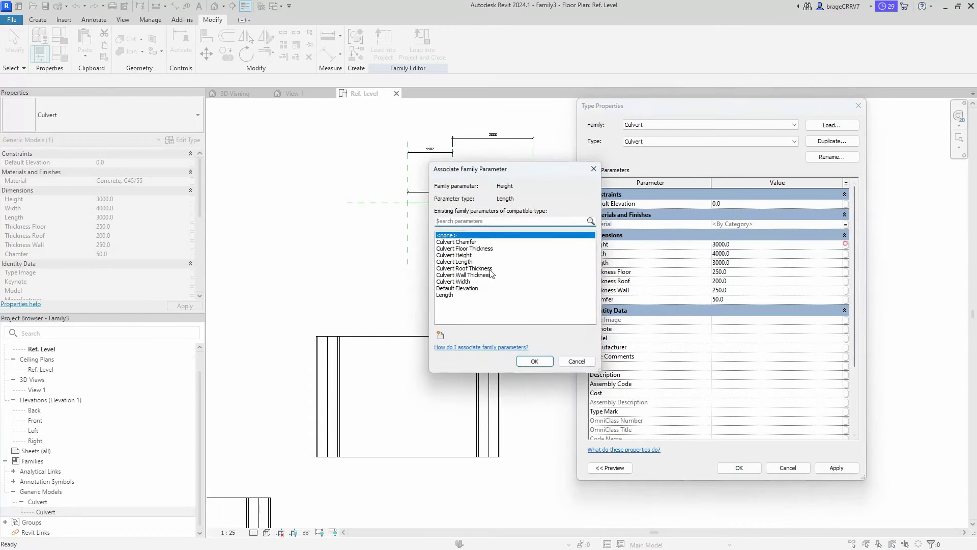
{"action": "left_click", "coordinate": [463, 255]}
{"action": "left_click", "coordinate": [534, 361]}
{"action": "left_click", "coordinate": [846, 254]}
{"action": "left_click", "coordinate": [453, 282]}
{"action": "left_click", "coordinate": [534, 362]}
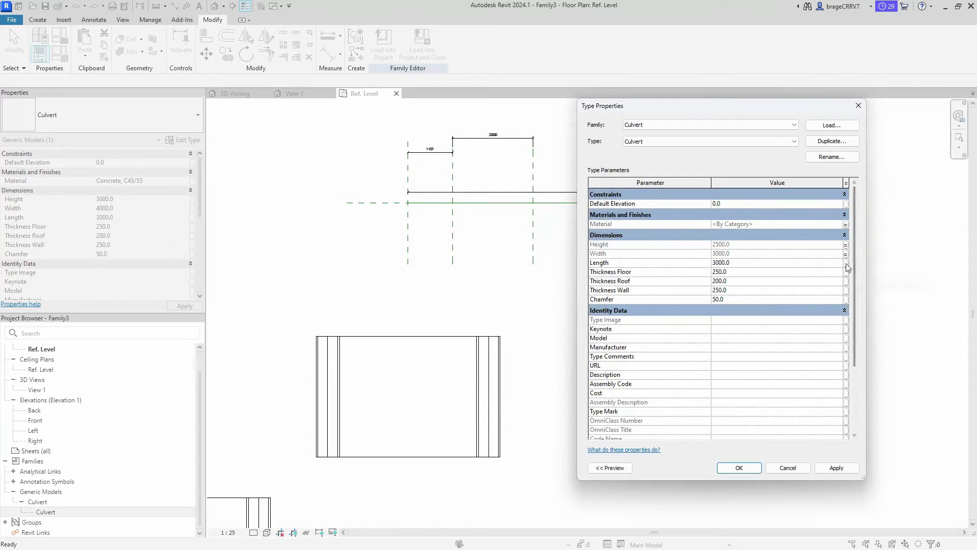
{"action": "left_click", "coordinate": [846, 263]}
{"action": "left_click", "coordinate": [454, 262]}
{"action": "left_click", "coordinate": [534, 362]}
- Associate Thickness Floor, Thickness Roof and Thickness Wall with Culvert Floor Thickness, Culvert Roof Thickness and Culvert Wall Thickness
{"action": "left_click", "coordinate": [846, 272]}
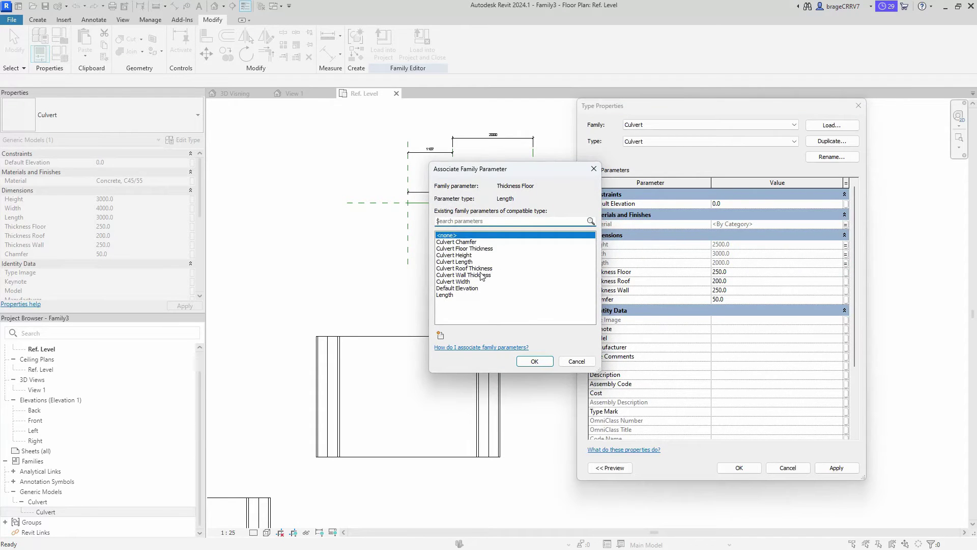
{"action": "left_click", "coordinate": [474, 268]}
{"action": "left_click", "coordinate": [464, 249]}
{"action": "left_click", "coordinate": [534, 361]}
{"action": "left_click", "coordinate": [846, 281]}
{"action": "left_click", "coordinate": [465, 269]}
{"action": "left_click", "coordinate": [534, 362]}
{"action": "left_click", "coordinate": [846, 290]}
{"action": "left_click", "coordinate": [463, 275]}
{"action": "left_click", "coordinate": [535, 362]}
- Associate Chamfer with Culvert Chamfer, and apply the changes to the nested Culvert type
{"action": "left_click", "coordinate": [846, 299]}
{"action": "left_click", "coordinate": [456, 242]}
{"action": "left_click", "coordinate": [534, 362]}
{"action": "left_click", "coordinate": [837, 468]}
{"action": "left_click", "coordinate": [739, 467]}
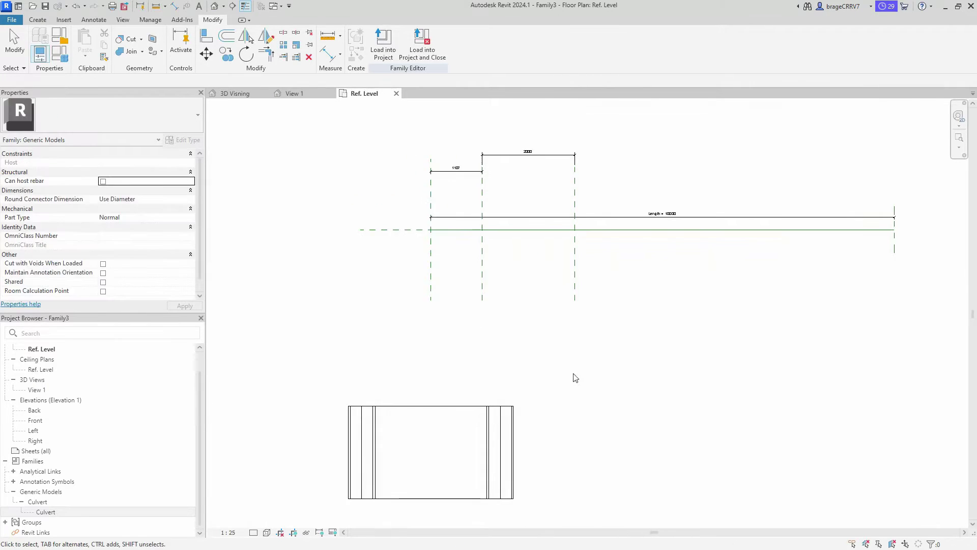
- Label the 2000 dimension between the two intermediate reference planes with the Culvert Length parameter
{"action": "left_click", "coordinate": [524, 155]}
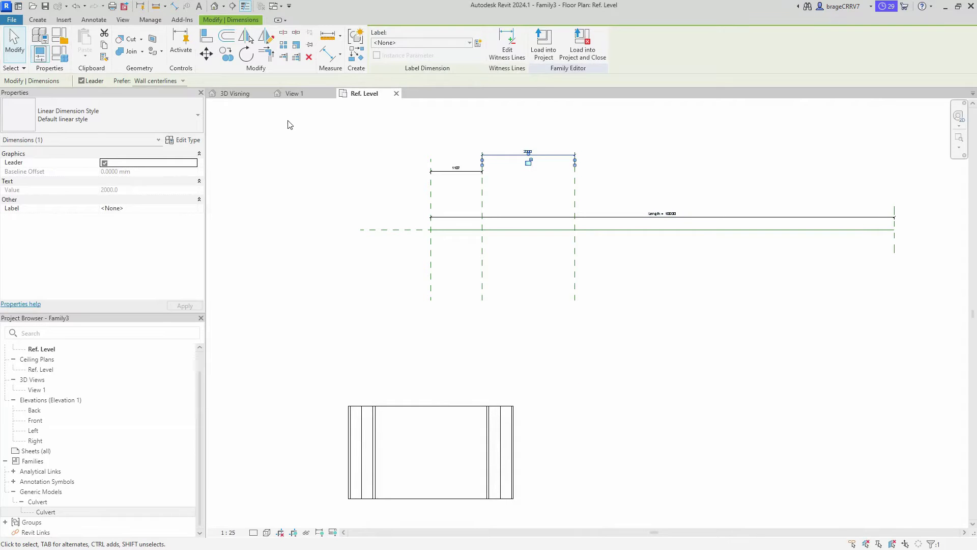
{"action": "left_click", "coordinate": [407, 42]}
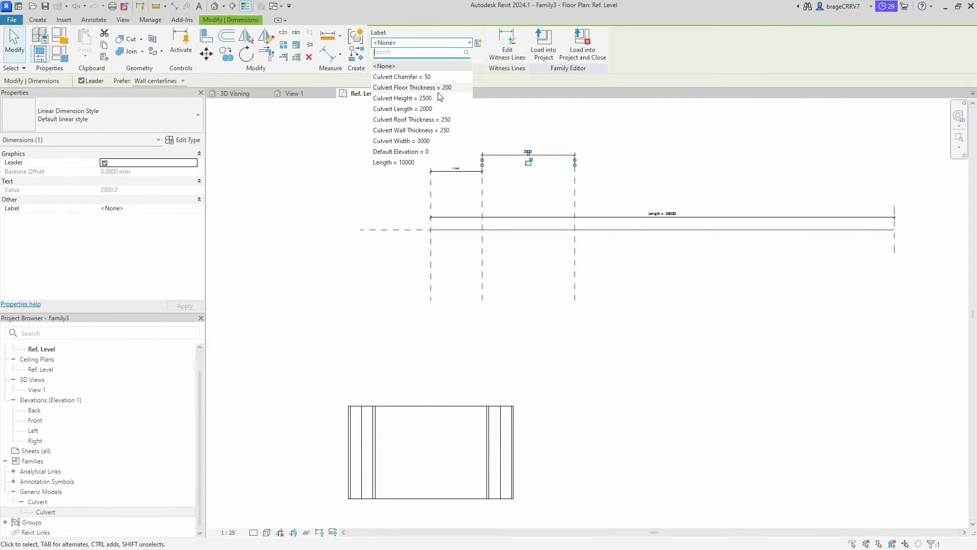
{"action": "left_click", "coordinate": [411, 109]}
{"action": "left_click", "coordinate": [539, 345]}
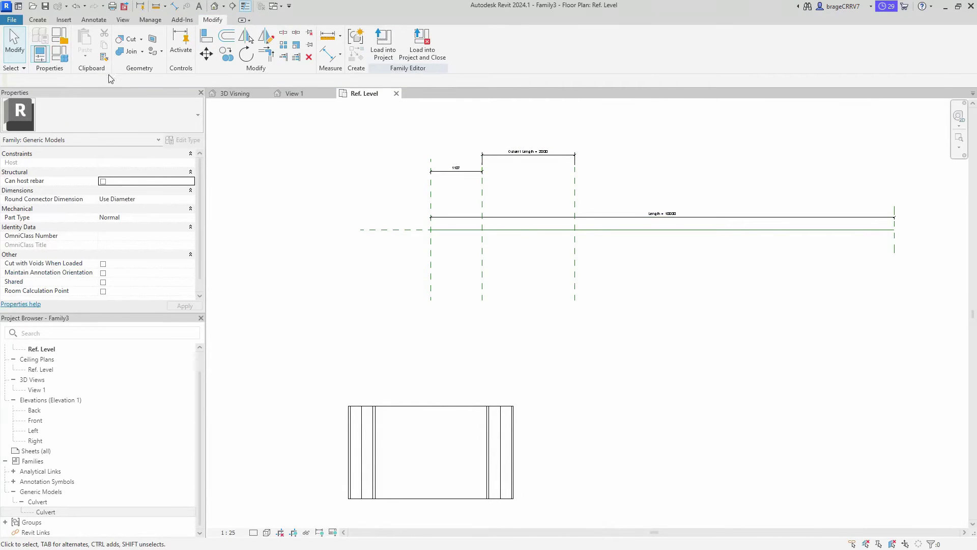
- Add an instance length parameter named CulvertLengthHalf, grouped under Other
{"action": "left_click", "coordinate": [59, 53]}
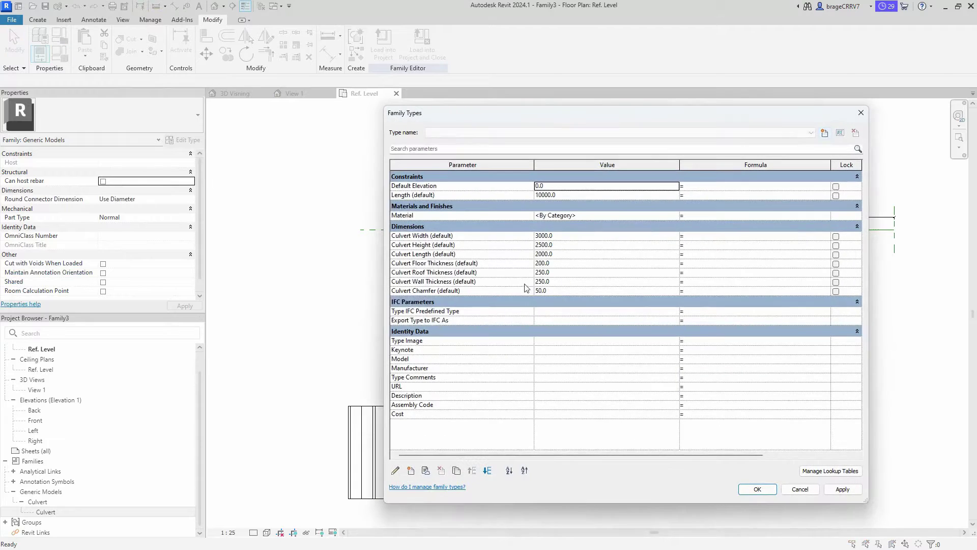
{"action": "left_click", "coordinate": [411, 471]}
{"action": "type", "text": "Vulv"}
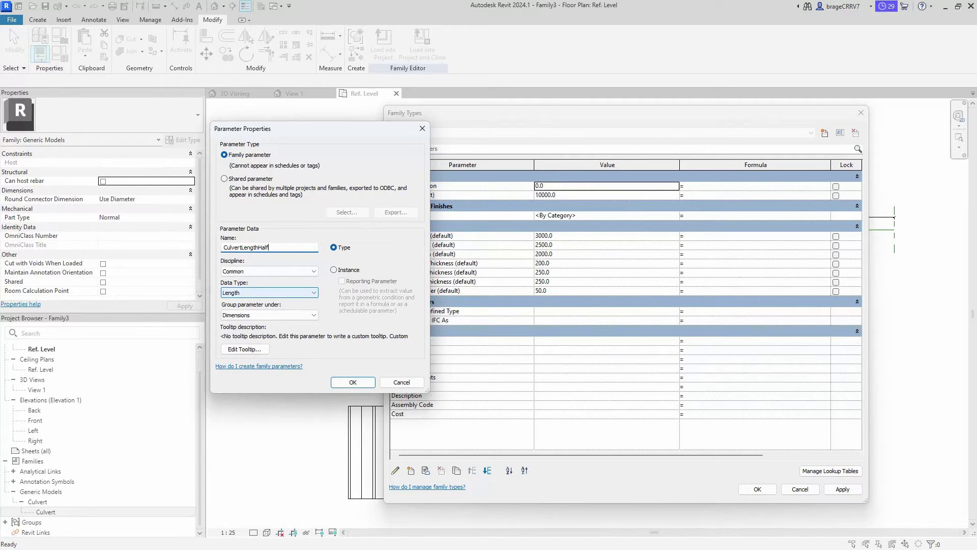
{"action": "left_click", "coordinate": [333, 269]}
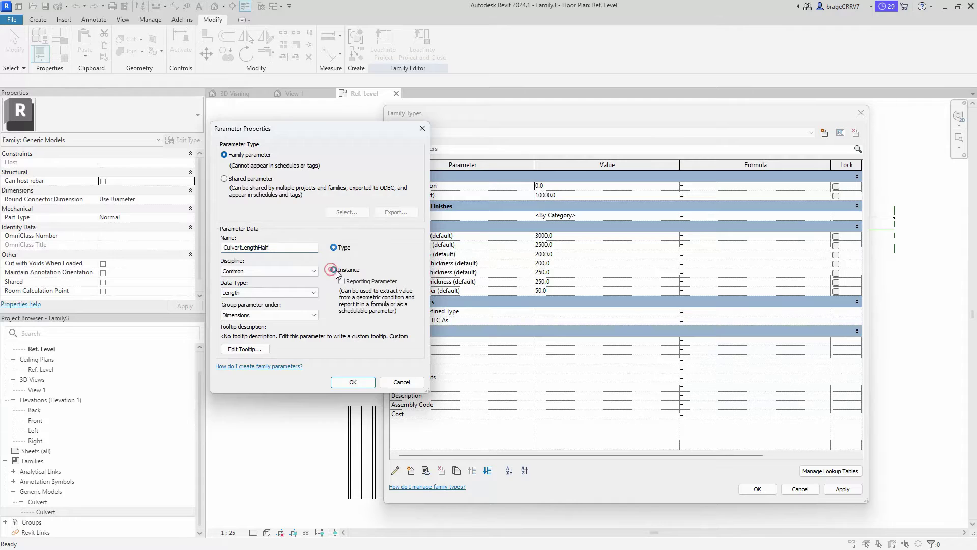
{"action": "left_click", "coordinate": [259, 316]}
{"action": "key", "text": "o"}
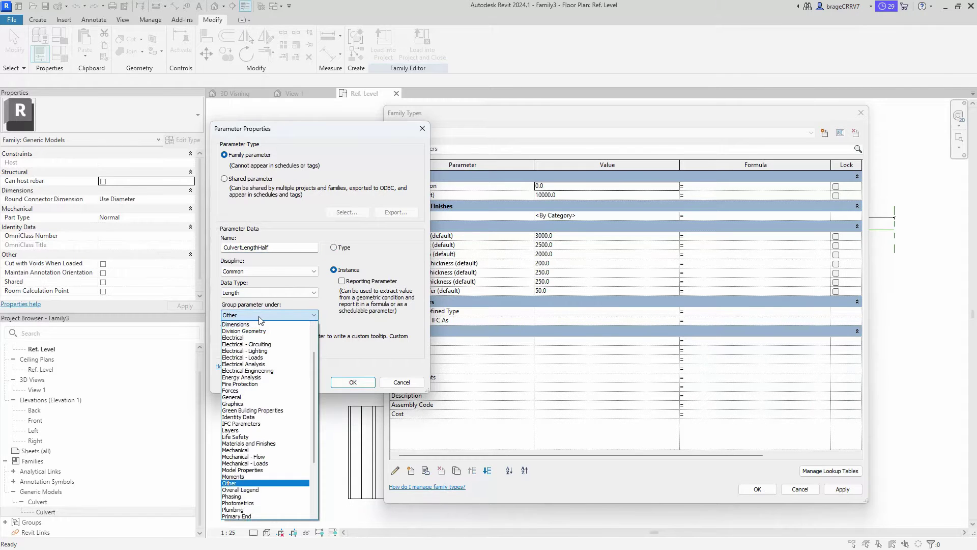
{"action": "key", "text": "Return"}
{"action": "key", "text": "Return"}
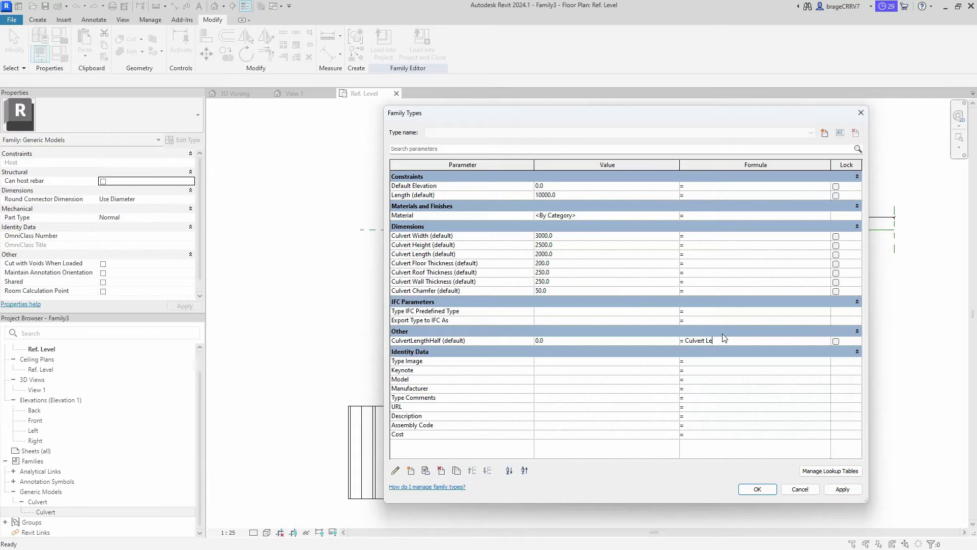
- Give CulvertLengthHalf the formula Culvert Length / 2 and apply the family parameter changes
{"action": "type", "text": "/ 2"}
{"action": "left_click", "coordinate": [843, 489]}
{"action": "left_click", "coordinate": [758, 489]}
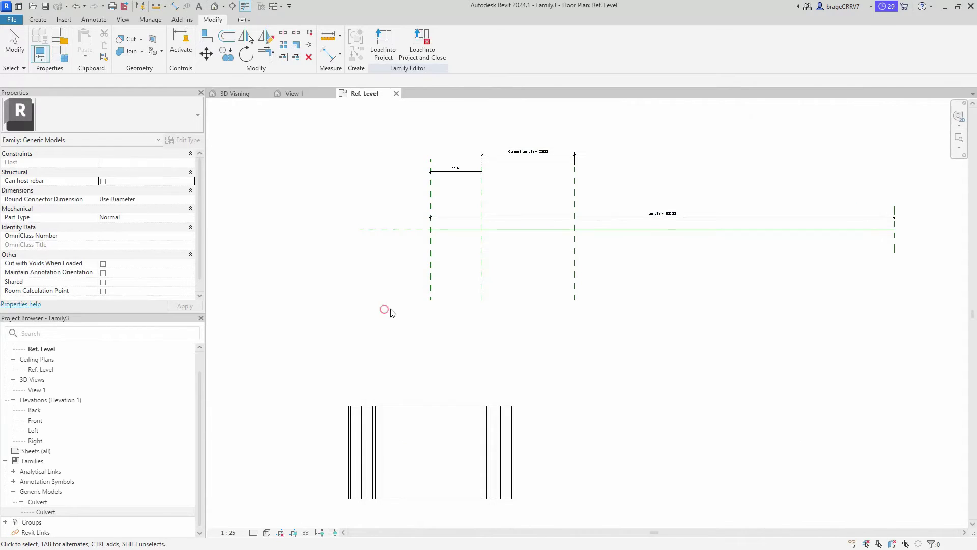
- Label the dimension from the start plane to the first intermediate reference plane with CulvertLengthHalf
{"action": "left_click", "coordinate": [436, 171]}
{"action": "left_click", "coordinate": [396, 42]}
{"action": "left_click", "coordinate": [441, 149]}
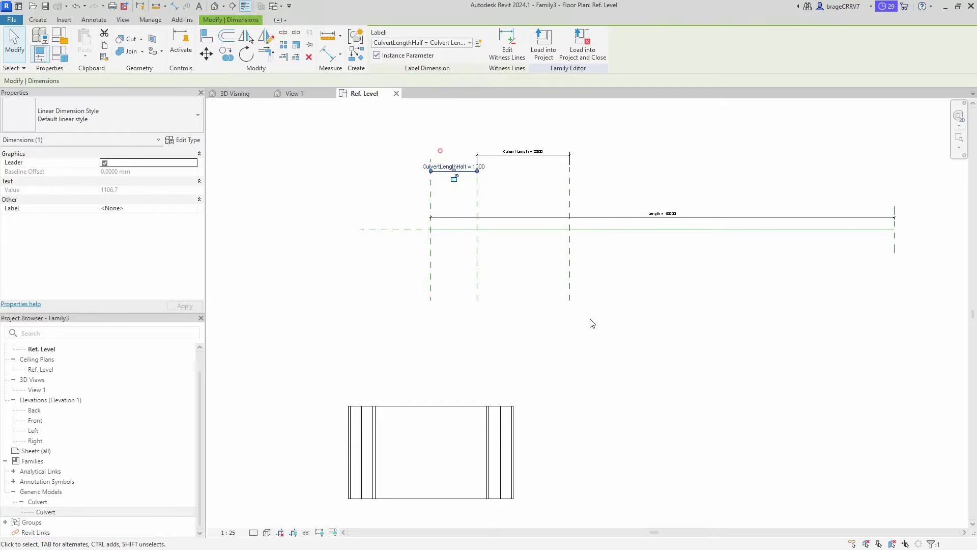
{"action": "left_click", "coordinate": [545, 327]}
- Rotate the nested culvert below the reference line by 90 degrees
{"action": "scroll", "coordinate": [491, 360], "scroll_direction": "down", "scroll_amount": 3}
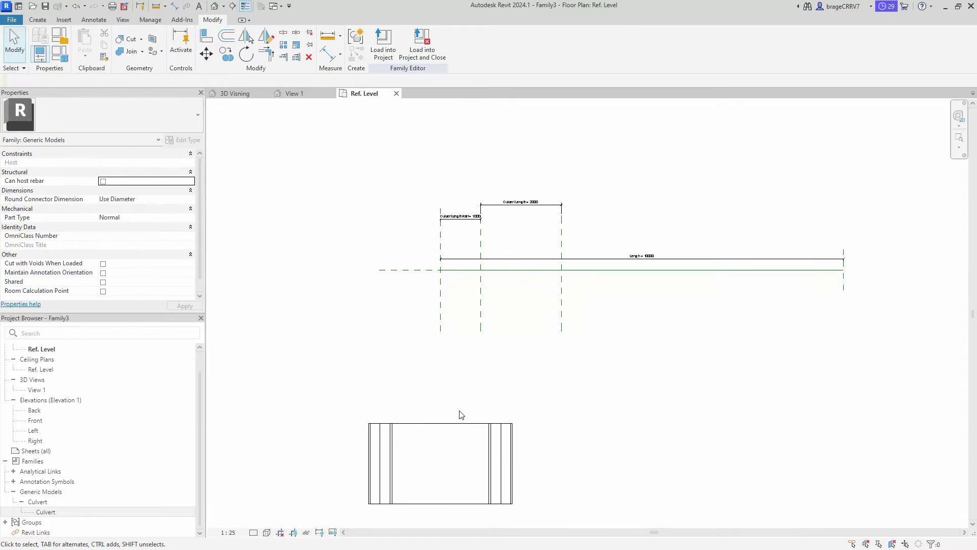
{"action": "left_click", "coordinate": [447, 423]}
{"action": "key", "text": "r"}
{"action": "key", "text": "o"}
{"action": "left_click", "coordinate": [328, 390]}
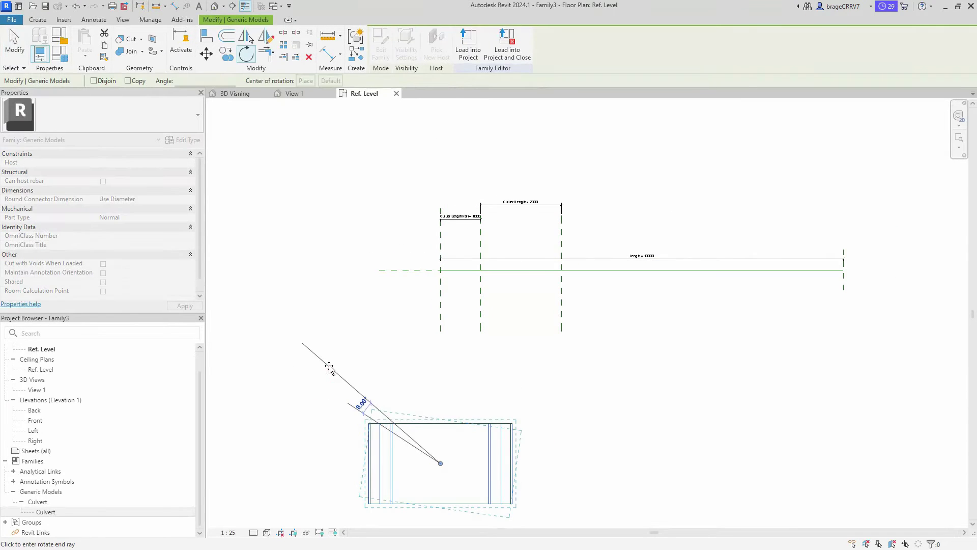
{"action": "type", "text": "90"}
{"action": "key", "text": "Return"}
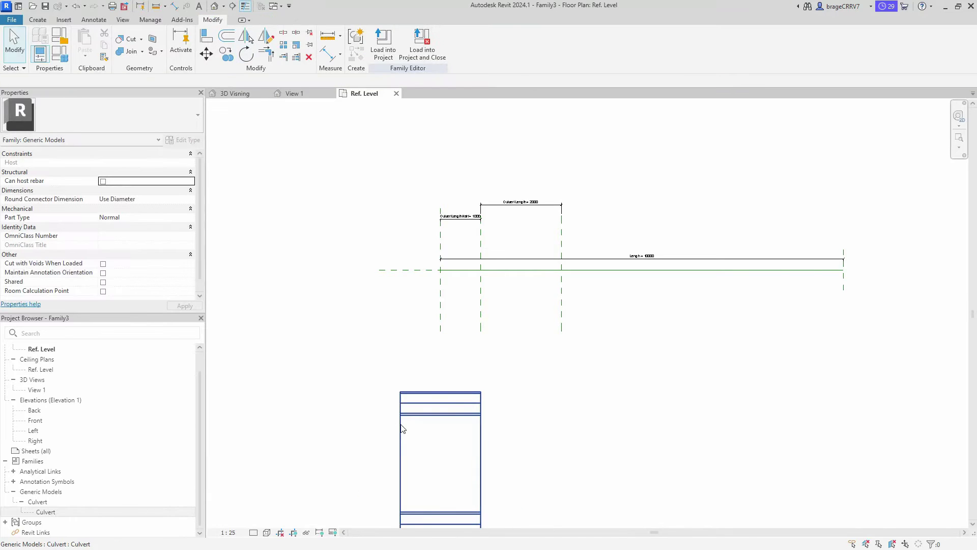
- Array the rotated culvert linearly as a grouped and associated array of 2, placing the second member beside it
{"action": "left_click", "coordinate": [401, 428]}
{"action": "left_click", "coordinate": [283, 51]}
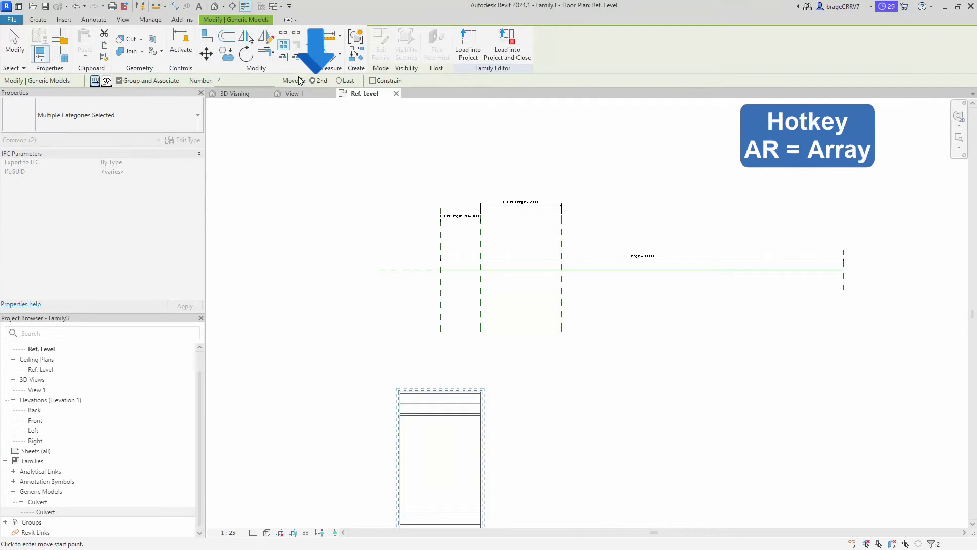
{"action": "left_click", "coordinate": [504, 407]}
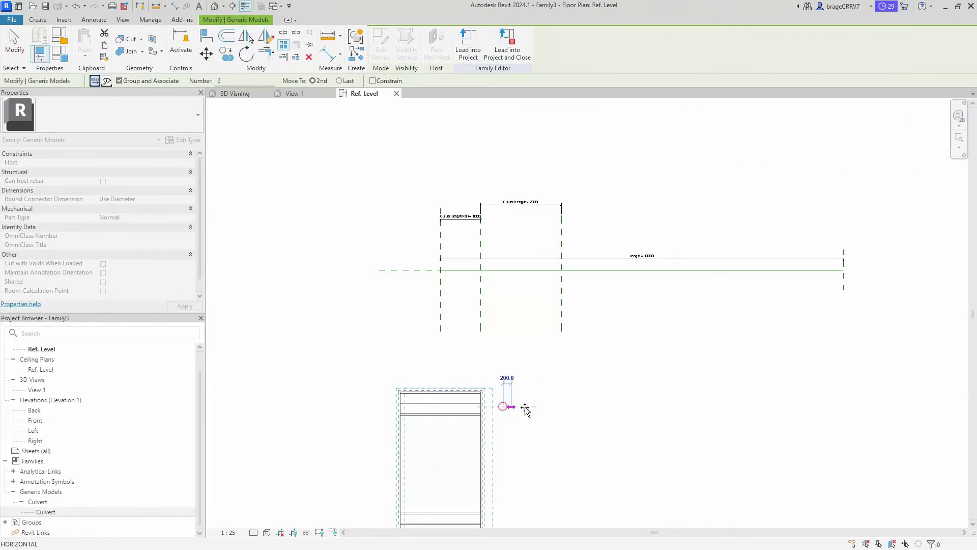
{"action": "left_click", "coordinate": [726, 447]}
{"action": "middle_click_drag", "start_coordinate": [546, 458], "coordinate": [543, 441]}
{"action": "key", "text": "Return"}
{"action": "scroll", "coordinate": [543, 442], "scroll_direction": "down", "scroll_amount": 1}
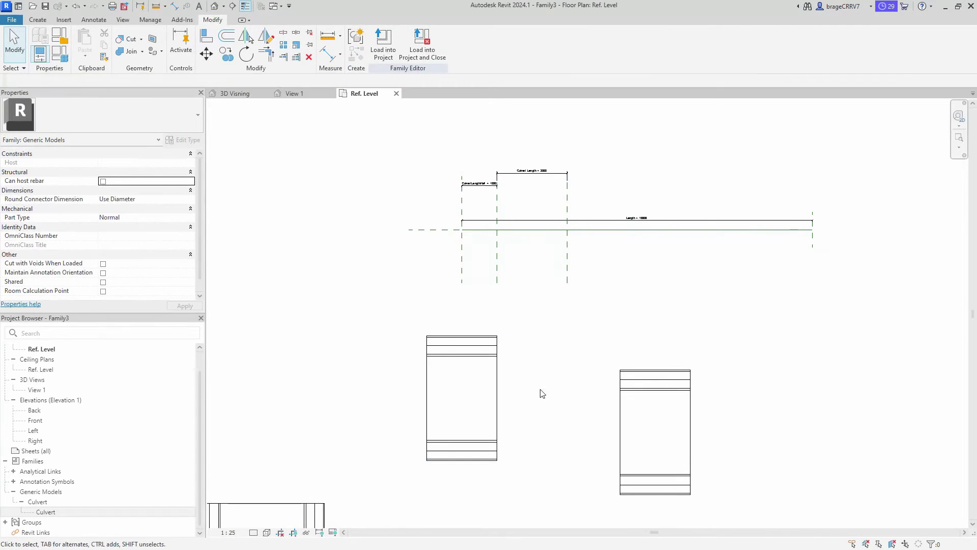
- Align the first culvert's centre to the horizontal reference plane and to the vertical plane at the CulvertLengthHalf distance
{"action": "key", "text": "a"}
{"action": "key", "text": "l"}
{"action": "left_click", "coordinate": [463, 398]}
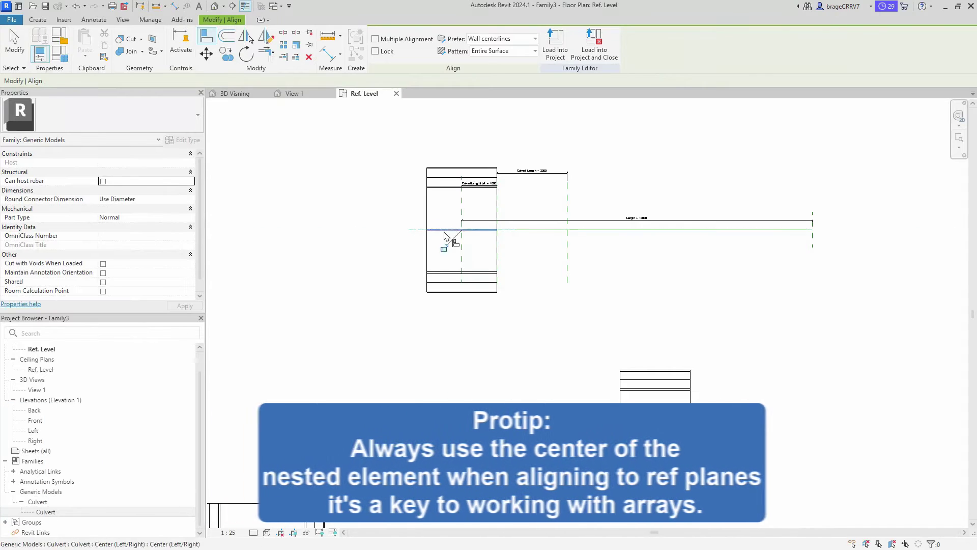
{"action": "left_click", "coordinate": [495, 243]}
{"action": "left_click", "coordinate": [462, 224]}
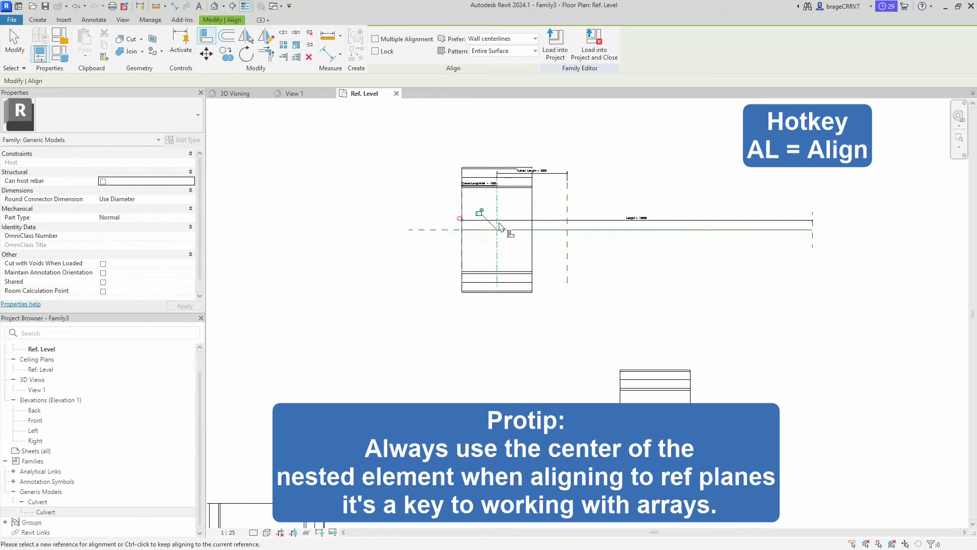
- Align the second culvert's centre to the horizontal reference plane and to the vertical plane at the Culvert Length distance
{"action": "left_click", "coordinate": [418, 230]}
{"action": "left_click", "coordinate": [533, 231]}
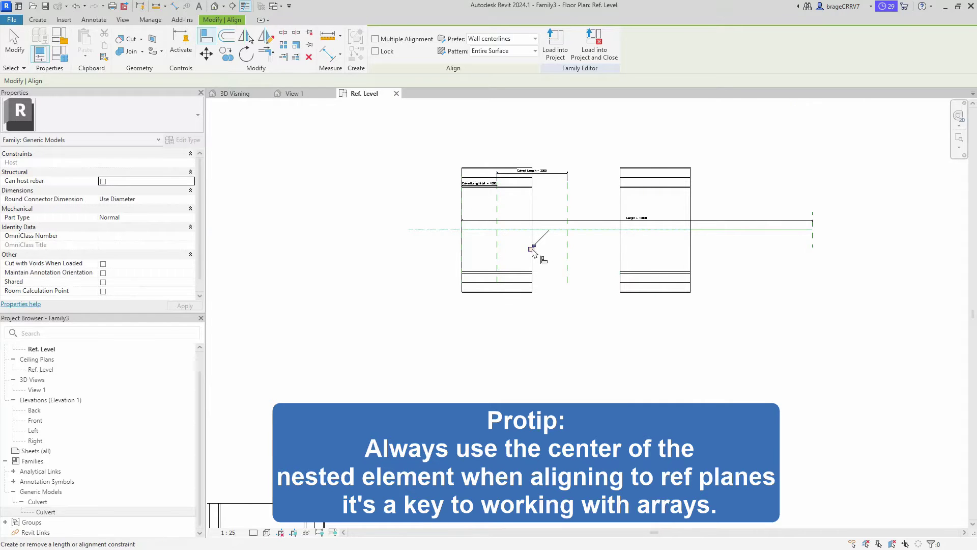
{"action": "left_click", "coordinate": [567, 201]}
{"action": "left_click", "coordinate": [661, 248]}
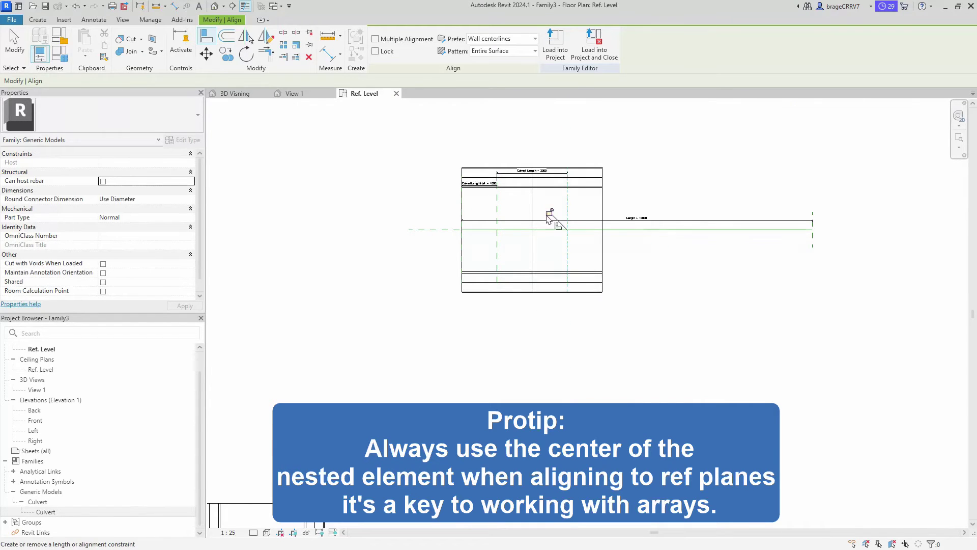
{"action": "middle_click_drag", "start_coordinate": [644, 348], "coordinate": [640, 389]}
{"action": "key", "text": "Escape"}
{"action": "key", "text": "Escape"}
- Move the Culvert Length and CulvertLengthHalf dimensions above the culvert geometry
{"action": "scroll", "coordinate": [626, 390], "scroll_direction": "up", "scroll_amount": 1}
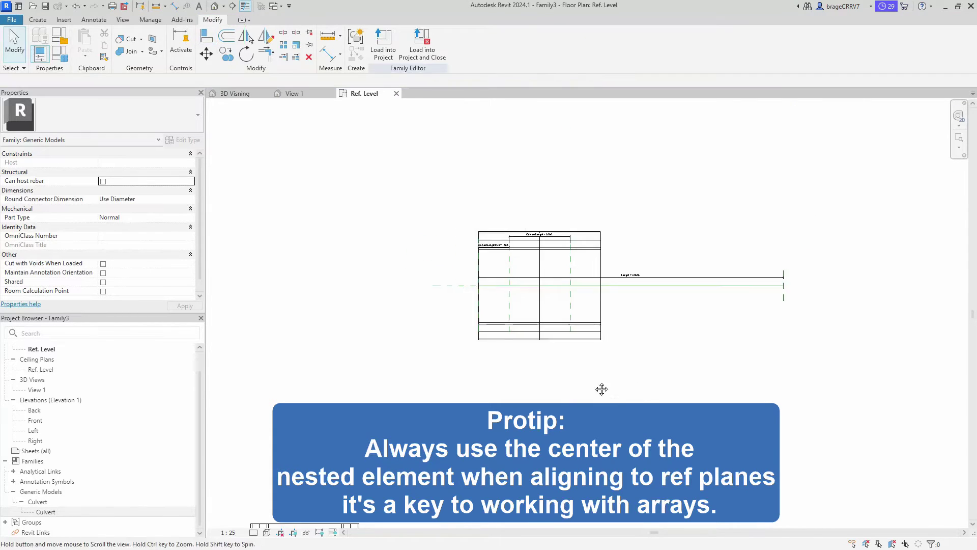
{"action": "left_click_drag", "start_coordinate": [504, 230], "coordinate": [504, 166]}
{"action": "left_click", "coordinate": [443, 243]}
{"action": "left_click_drag", "start_coordinate": [443, 243], "coordinate": [433, 189]}
{"action": "left_click", "coordinate": [404, 146]}
{"action": "scroll", "coordinate": [748, 408], "scroll_direction": "up", "scroll_amount": 2}
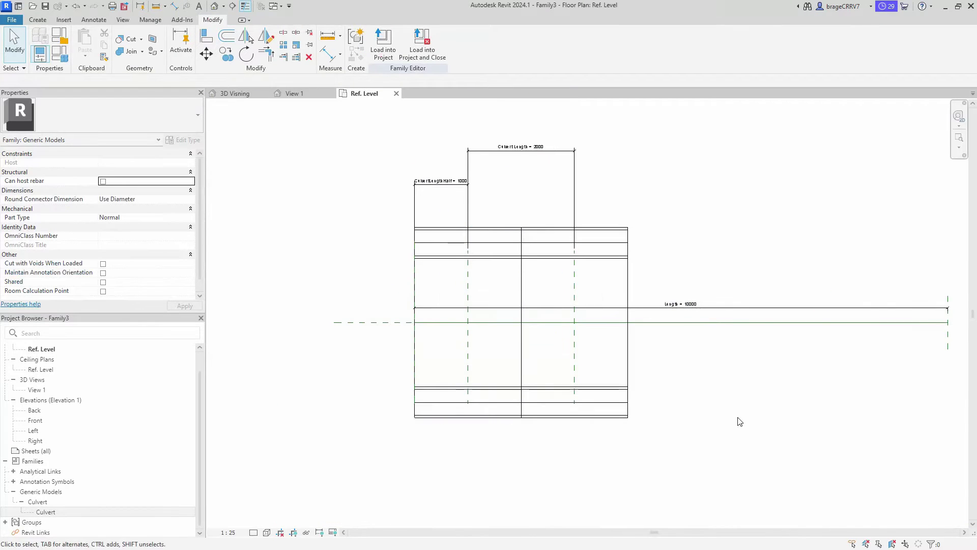
- Test the culvert array with a count of 4, and undo the change
{"action": "scroll", "coordinate": [708, 399], "scroll_direction": "down", "scroll_amount": 1}
{"action": "scroll", "coordinate": [673, 389], "scroll_direction": "up", "scroll_amount": 1}
{"action": "scroll", "coordinate": [674, 389], "scroll_direction": "up", "scroll_amount": 1}
{"action": "scroll", "coordinate": [671, 386], "scroll_direction": "down", "scroll_amount": 1}
{"action": "left_click", "coordinate": [507, 259]}
{"action": "left_click", "coordinate": [495, 183]}
{"action": "left_click", "coordinate": [640, 190]}
{"action": "left_click", "coordinate": [661, 147]}
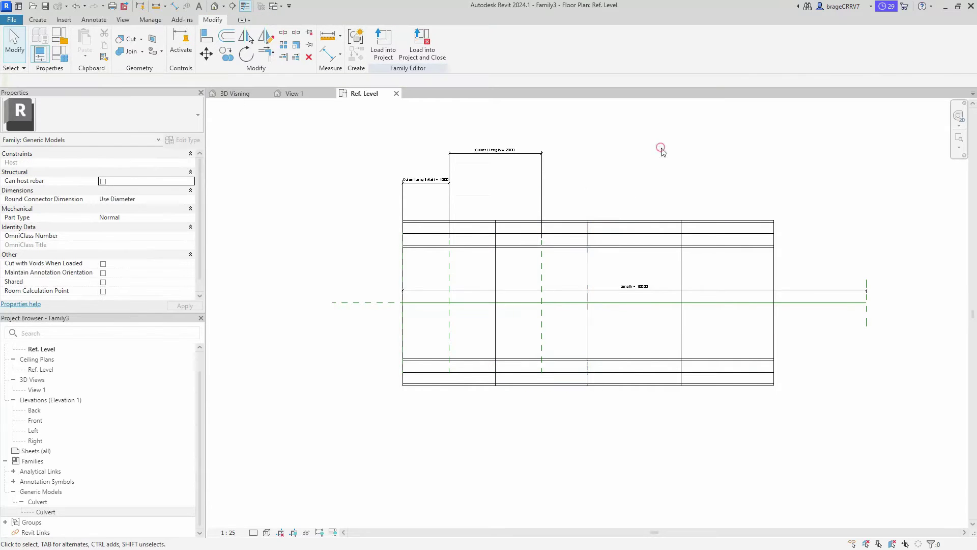
{"action": "key", "text": "ctrl+z"}
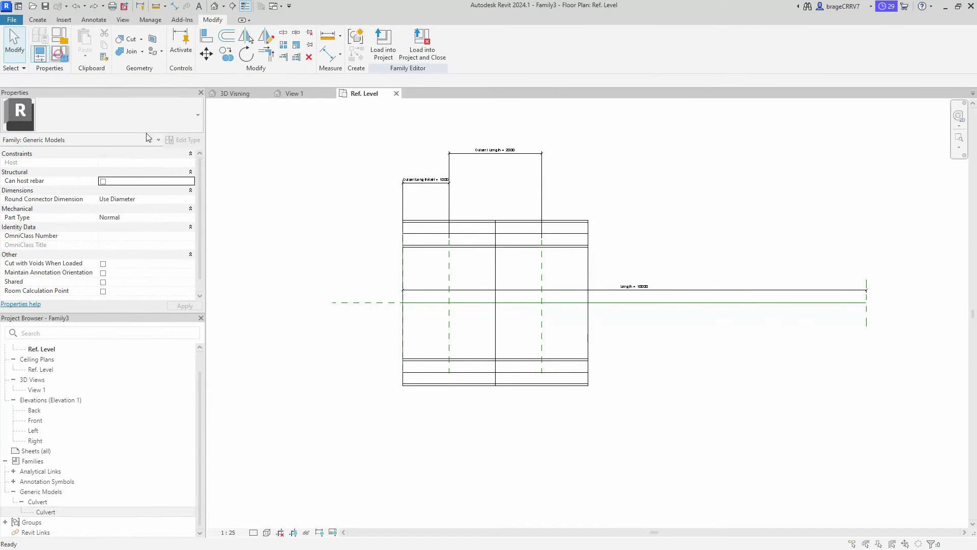
- Add an Integer instance family parameter named ArrayCulvert, grouped under Other
{"action": "left_click", "coordinate": [59, 53]}
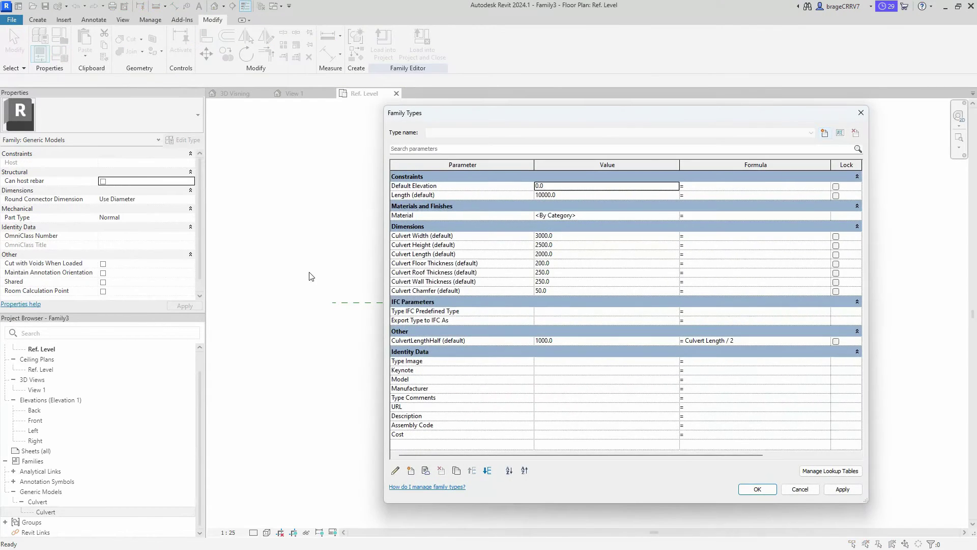
{"action": "left_click", "coordinate": [411, 471]}
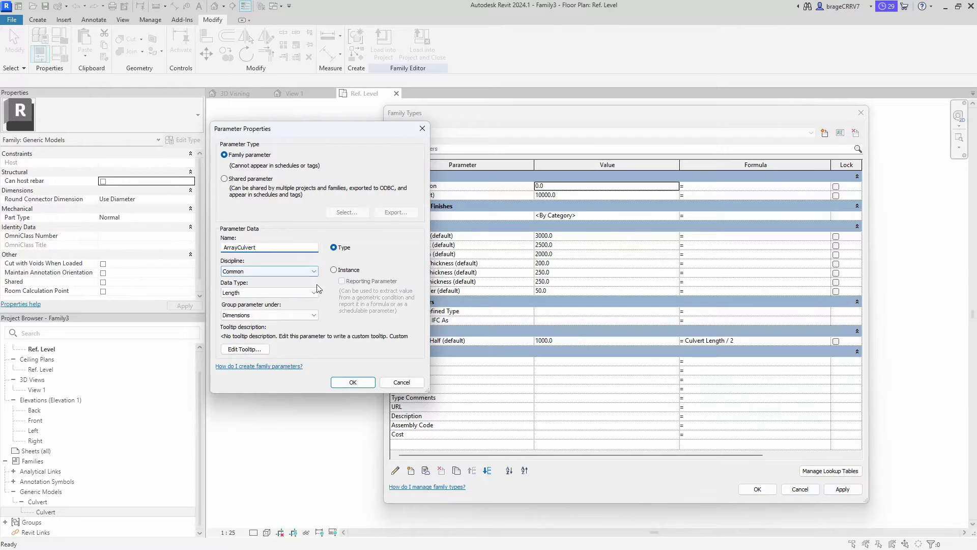
{"action": "left_click", "coordinate": [287, 315]}
{"action": "left_click", "coordinate": [289, 324]}
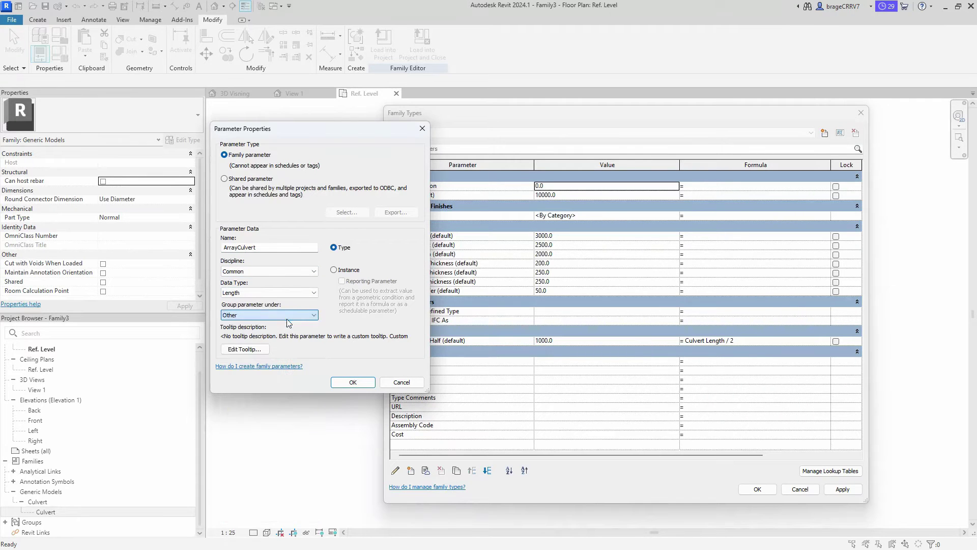
{"action": "left_click", "coordinate": [277, 290]}
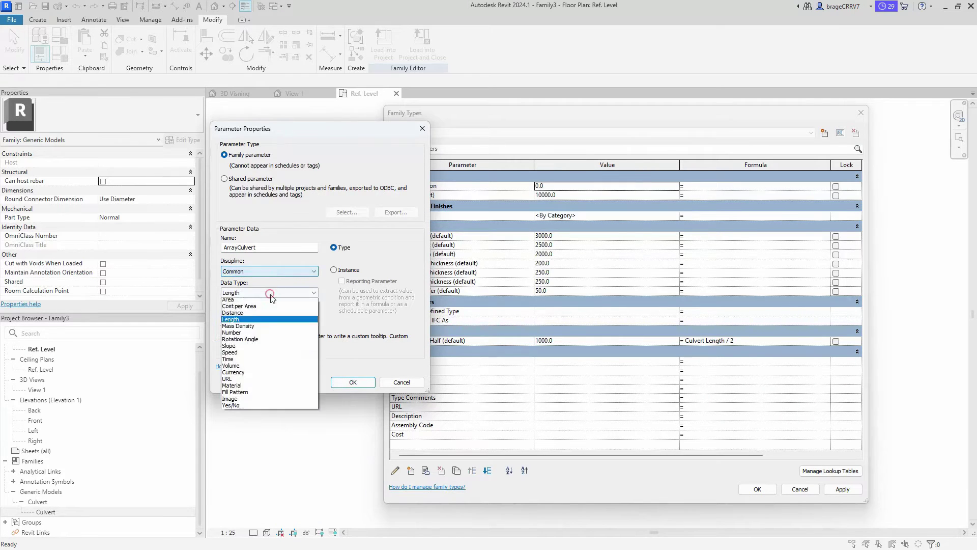
{"action": "left_click", "coordinate": [264, 310]}
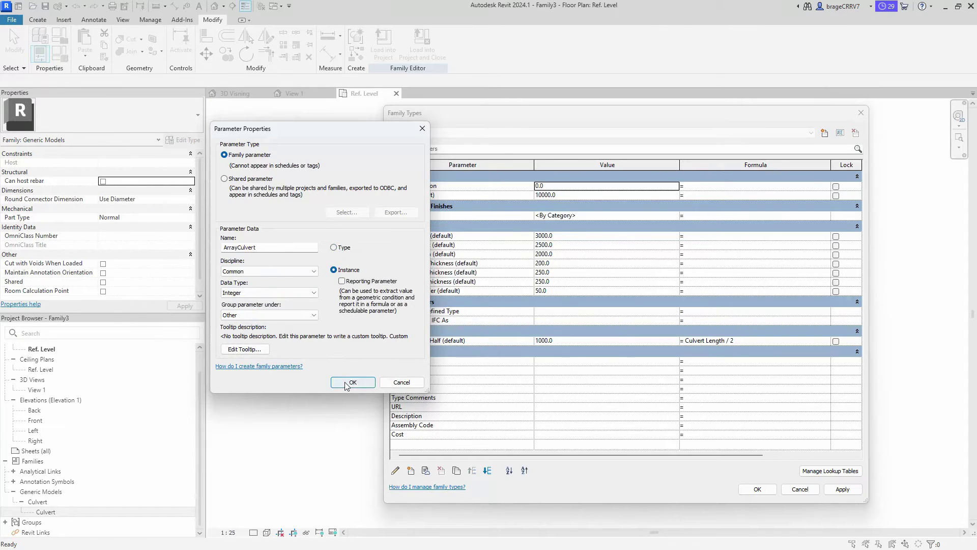
{"action": "left_click", "coordinate": [346, 383]}
- Set the ArrayCulvert parameter to 4 and apply it to the family
{"action": "left_click", "coordinate": [564, 339]}
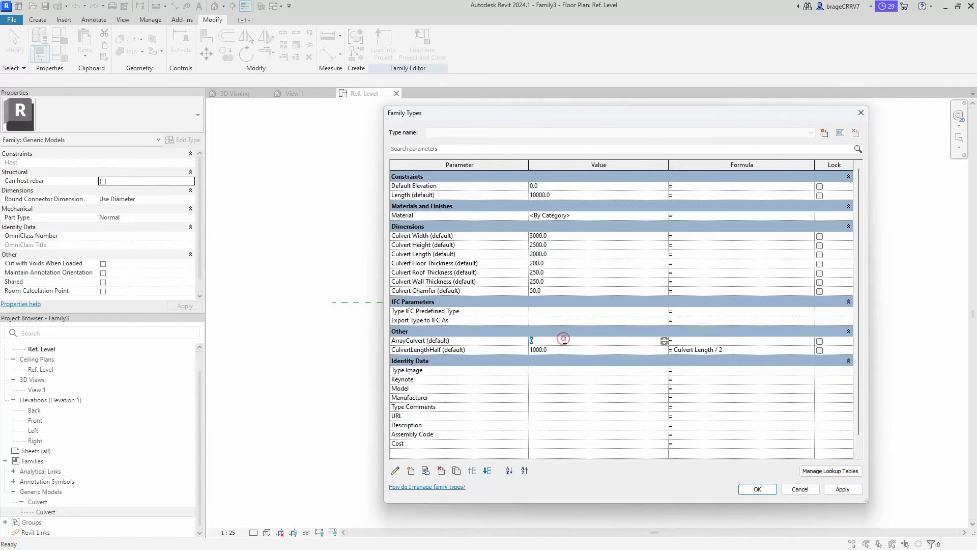
{"action": "type", "text": "4"}
{"action": "left_click", "coordinate": [843, 488]}
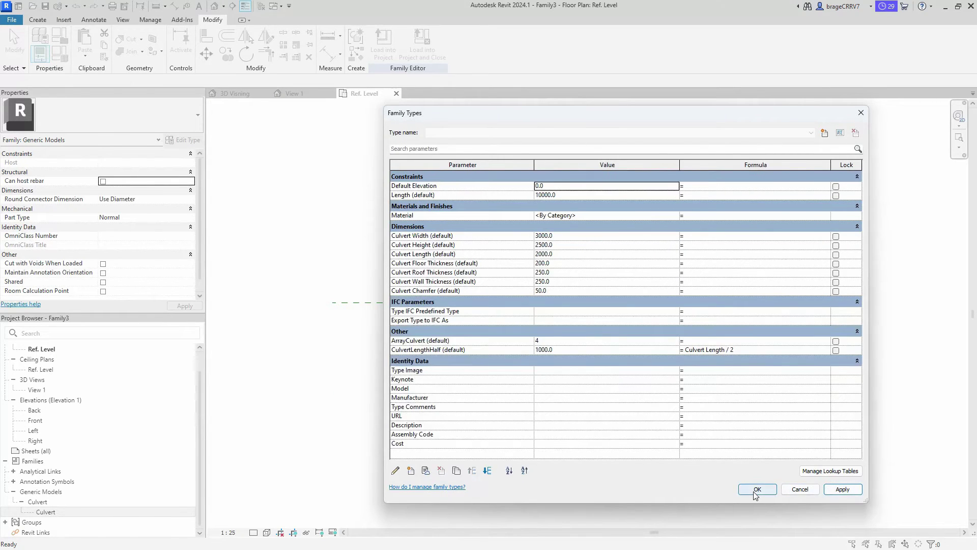
{"action": "left_click", "coordinate": [757, 489]}
- Label the culvert array in the plan view with the ArrayCulvert parameter
{"action": "left_click", "coordinate": [429, 222]}
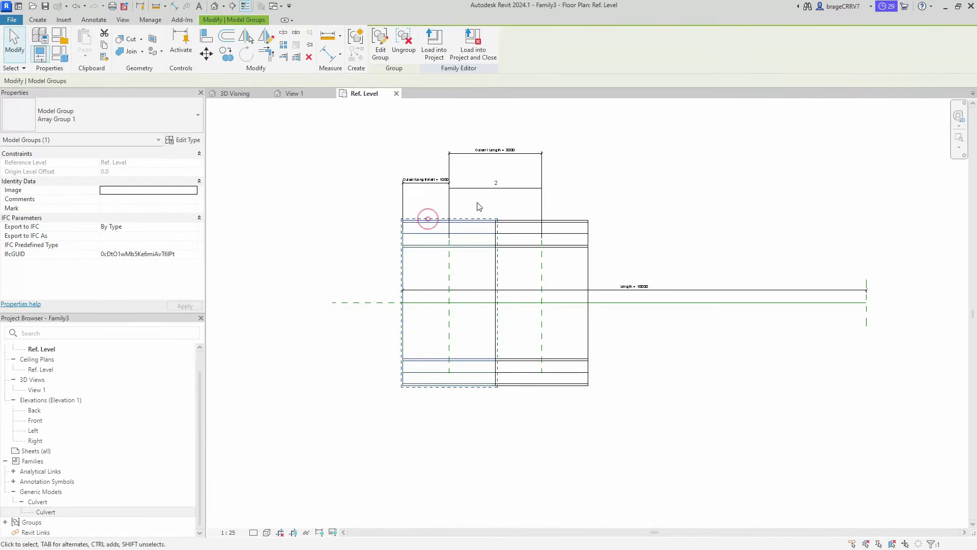
{"action": "left_click", "coordinate": [465, 188]}
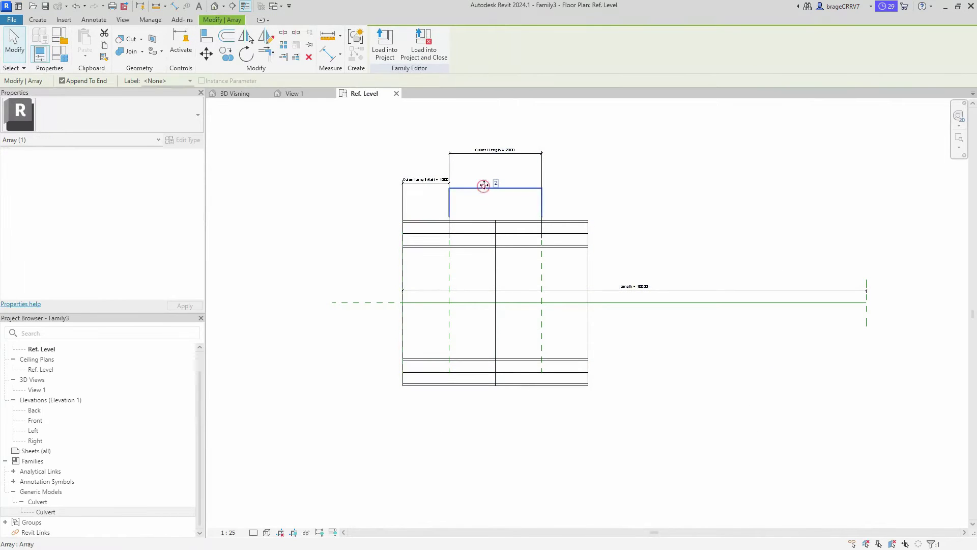
{"action": "left_click", "coordinate": [190, 81]}
{"action": "left_click", "coordinate": [163, 105]}
{"action": "left_click", "coordinate": [306, 241]}
{"action": "scroll", "coordinate": [476, 467], "scroll_direction": "down", "scroll_amount": 1}
{"action": "middle_click_drag", "start_coordinate": [475, 467], "coordinate": [397, 373]}
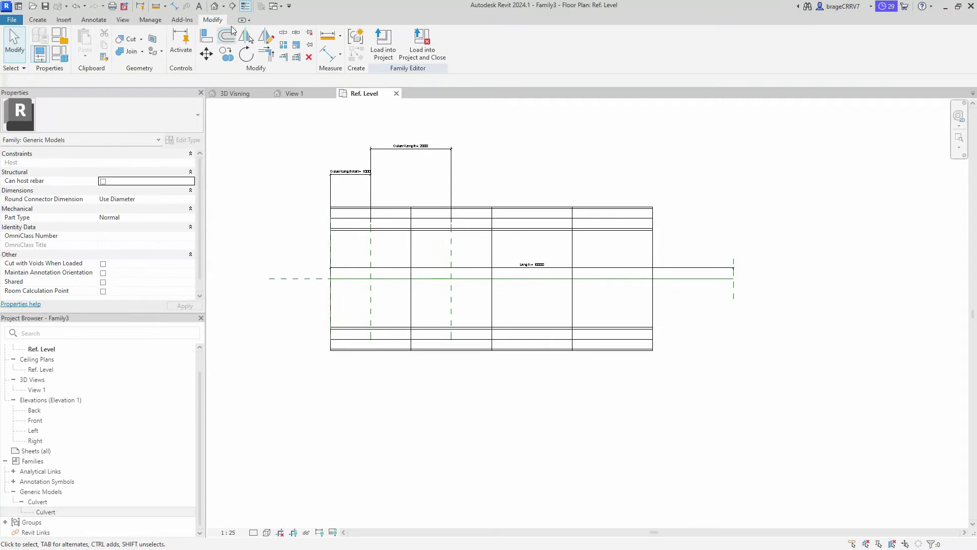
- Open the default 3D view and inspect the arrayed culverts from an angle showing the open end and one long side
{"action": "left_click", "coordinate": [214, 7]}
{"action": "middle_click_drag", "start_coordinate": [506, 397], "coordinate": [716, 377], "text": "shift"}
{"action": "middle_click_drag", "start_coordinate": [450, 379], "coordinate": [425, 389]}
{"action": "middle_click_drag", "start_coordinate": [506, 284], "coordinate": [322, 294]}
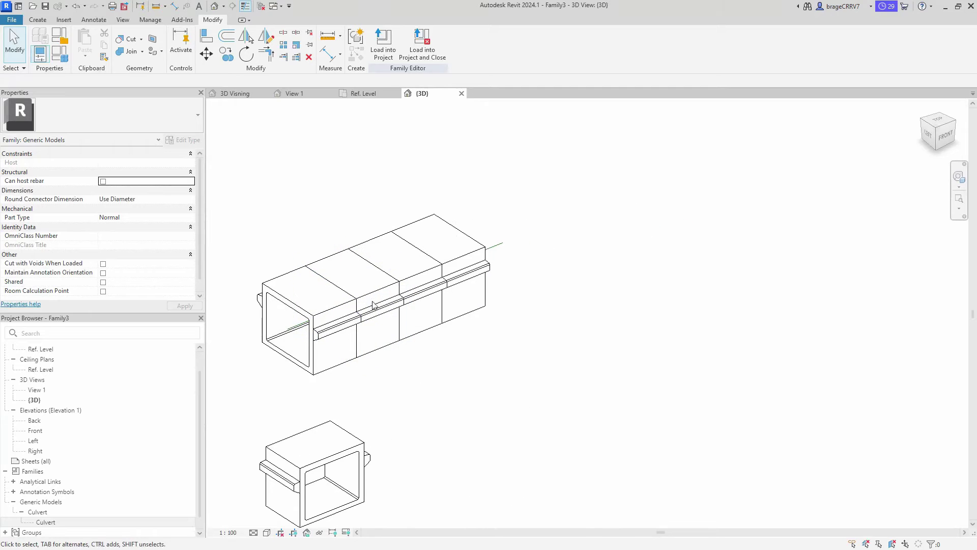
- Flex the family by setting ArrayCulvert to 3
{"action": "left_click", "coordinate": [60, 55]}
{"action": "left_click_drag", "start_coordinate": [458, 97], "coordinate": [619, 98]}
{"action": "left_click", "coordinate": [732, 324]}
{"action": "type", "text": "3"}
{"action": "left_click", "coordinate": [938, 474]}
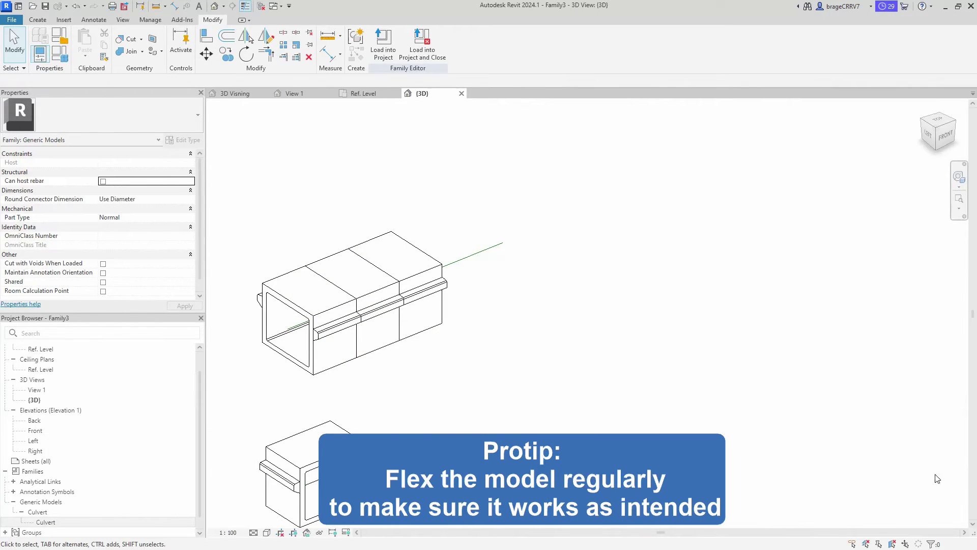
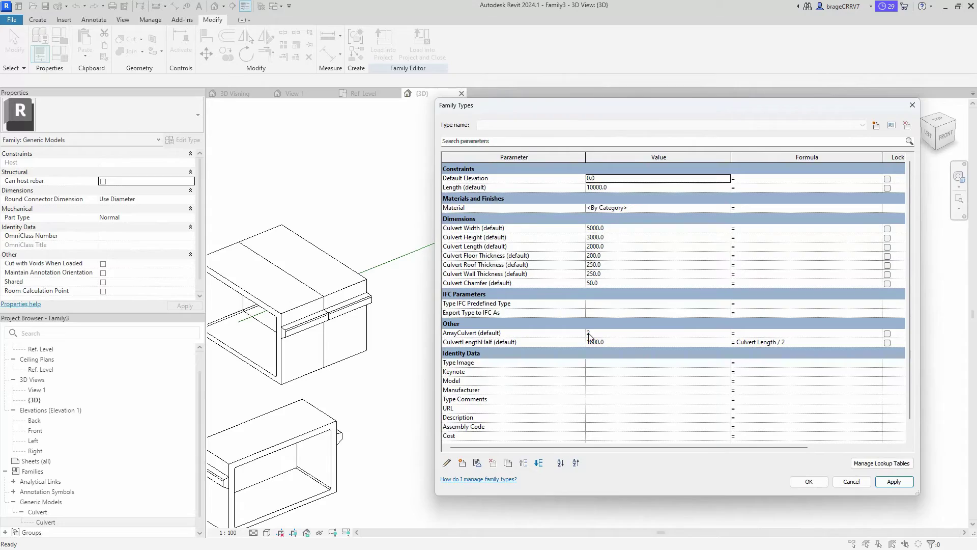
- Give ArrayCulvert the formula if(Length / Culvert Length < 2, 2, Length / Culvert Length)
{"action": "left_click", "coordinate": [753, 333]}
{"action": "type", "text": "if"}
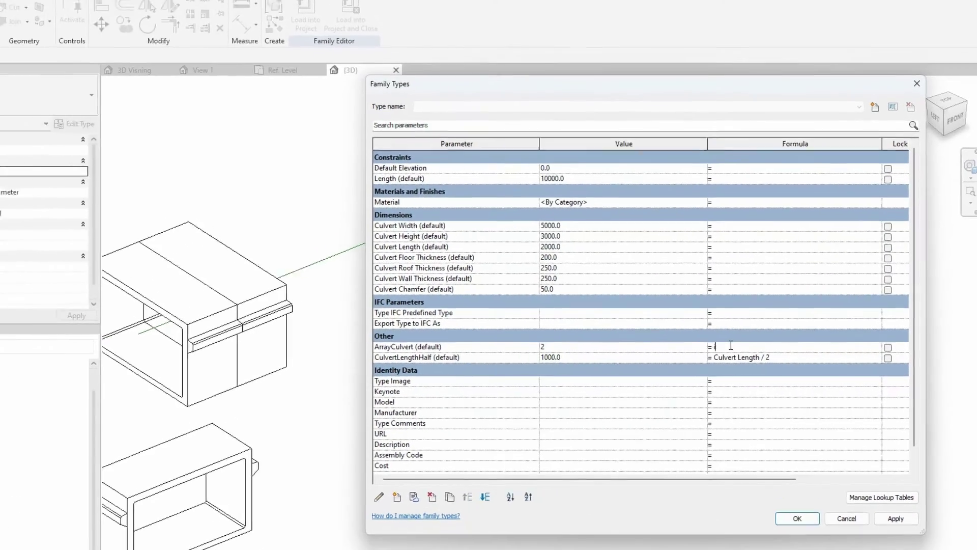
{"action": "type", "text": "("}
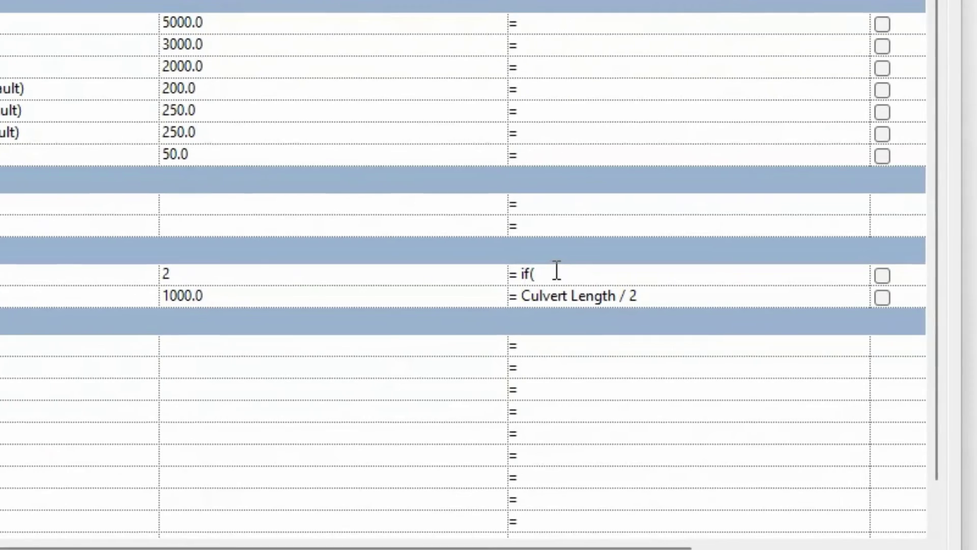
{"action": "type", "text": "Length"}
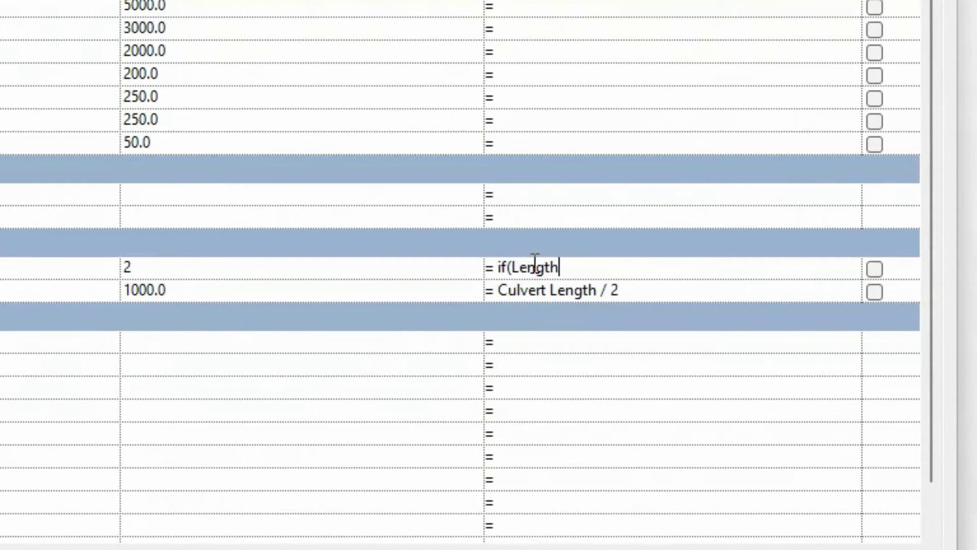
{"action": "type", "text": "/Culvert Length"}
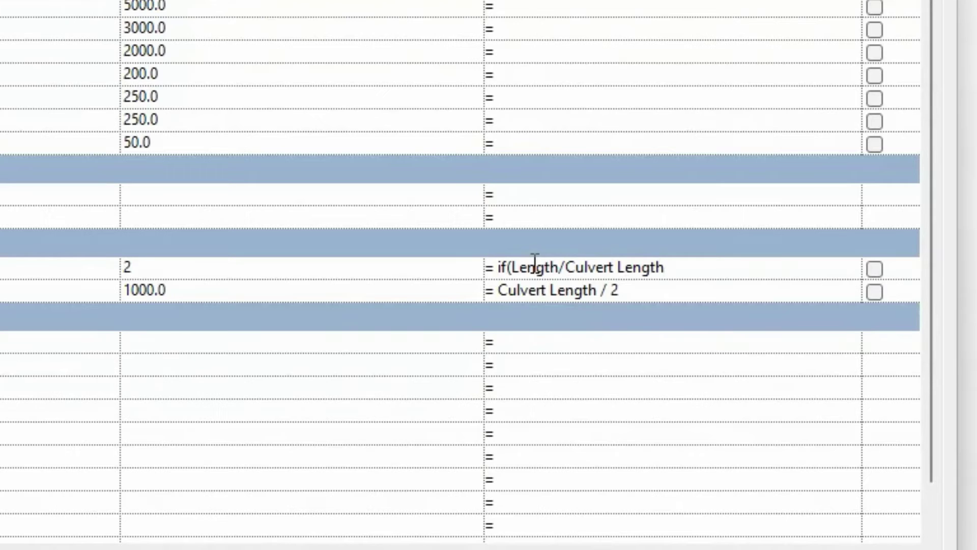
{"action": "type", "text": ">"}
{"action": "type", "text": "2,2"}
{"action": "type", "text": ",Length"}
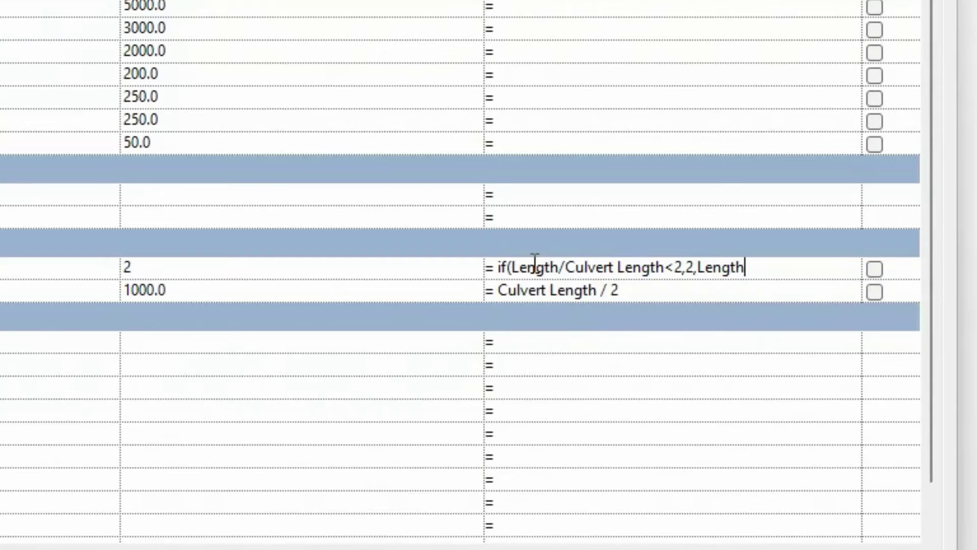
{"action": "type", "text": "/Culvert Length"}
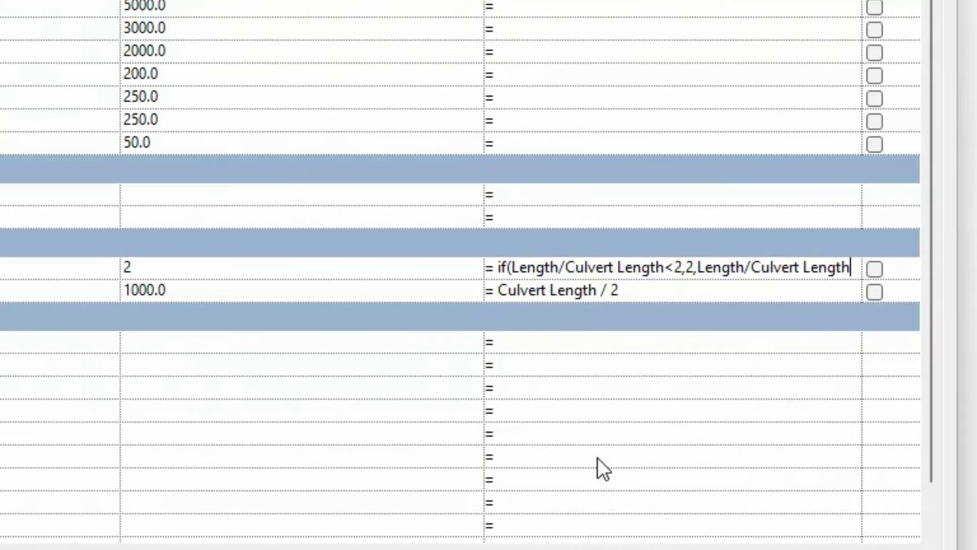
{"action": "key", "text": "Return"}
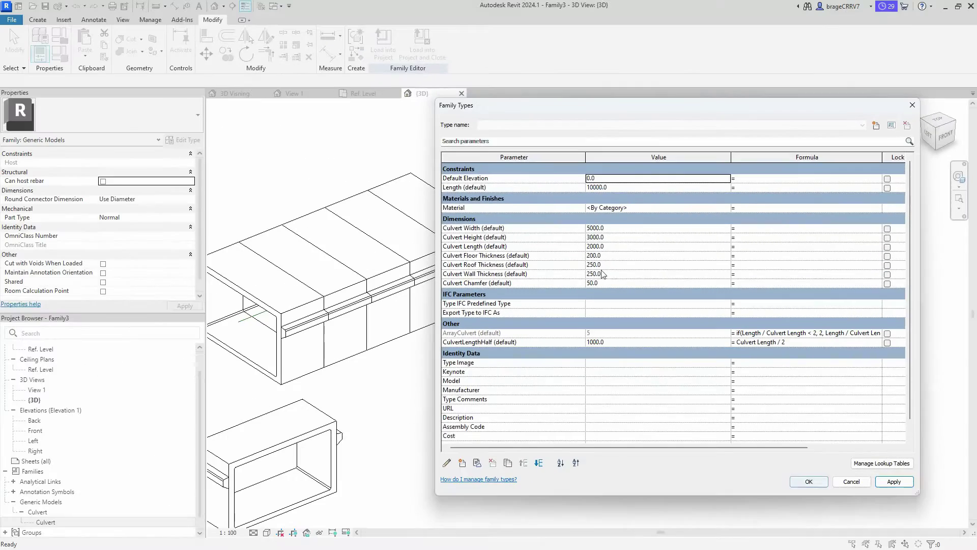
- Set Culvert Width to 4000 and apply it
{"action": "left_click", "coordinate": [623, 227]}
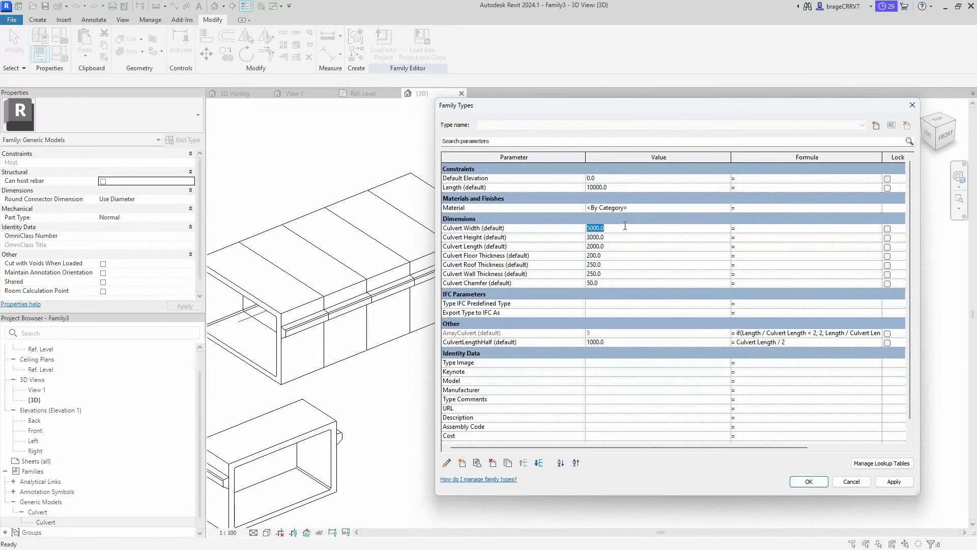
{"action": "type", "text": "4000"}
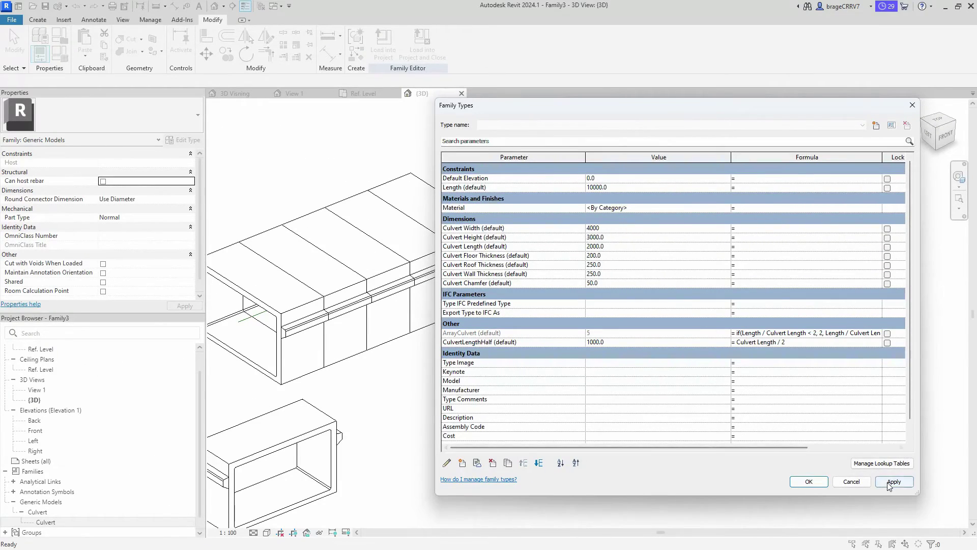
{"action": "left_click", "coordinate": [894, 481]}
- Flex the array formula by applying a Length of 6000 and a Length of 4000
{"action": "left_click", "coordinate": [653, 174]}
{"action": "type", "text": "6000"}
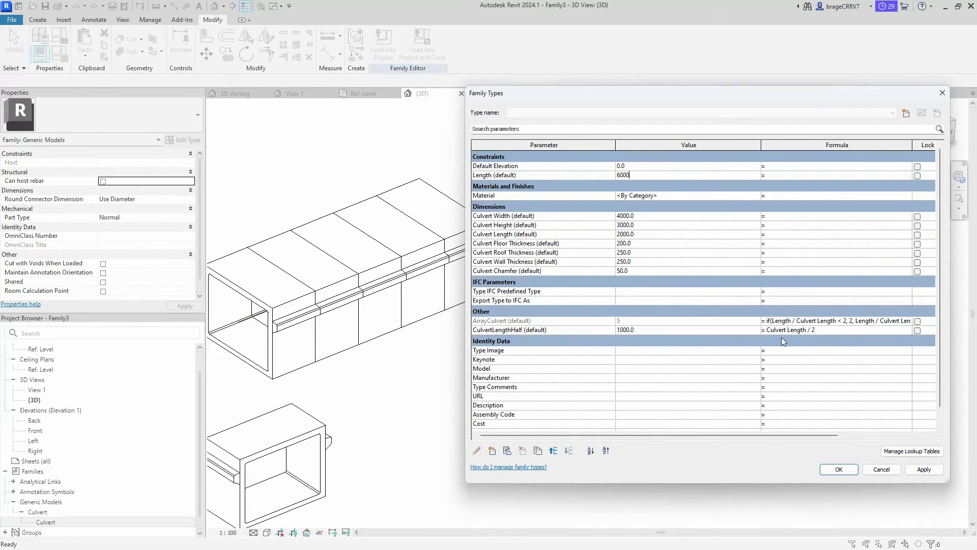
{"action": "left_click", "coordinate": [924, 469]}
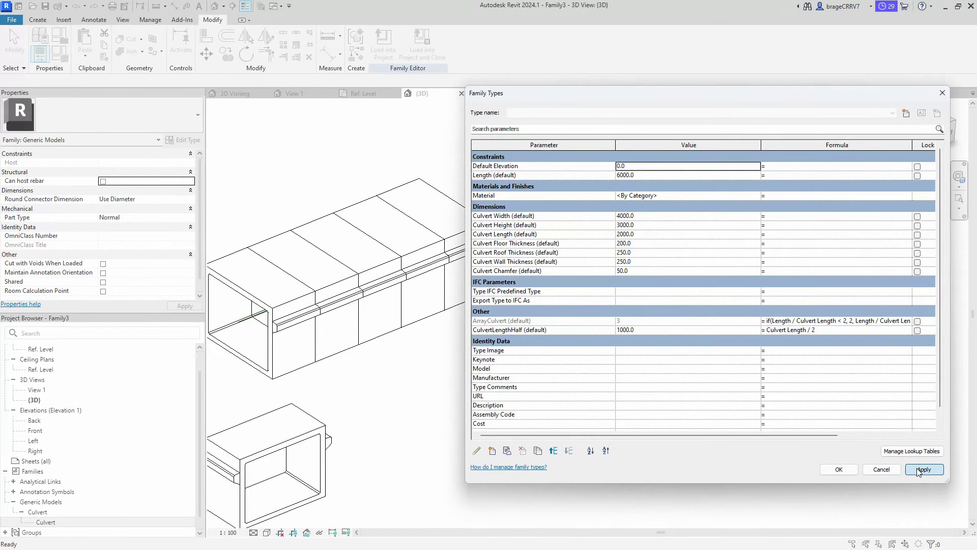
{"action": "left_click", "coordinate": [659, 174]}
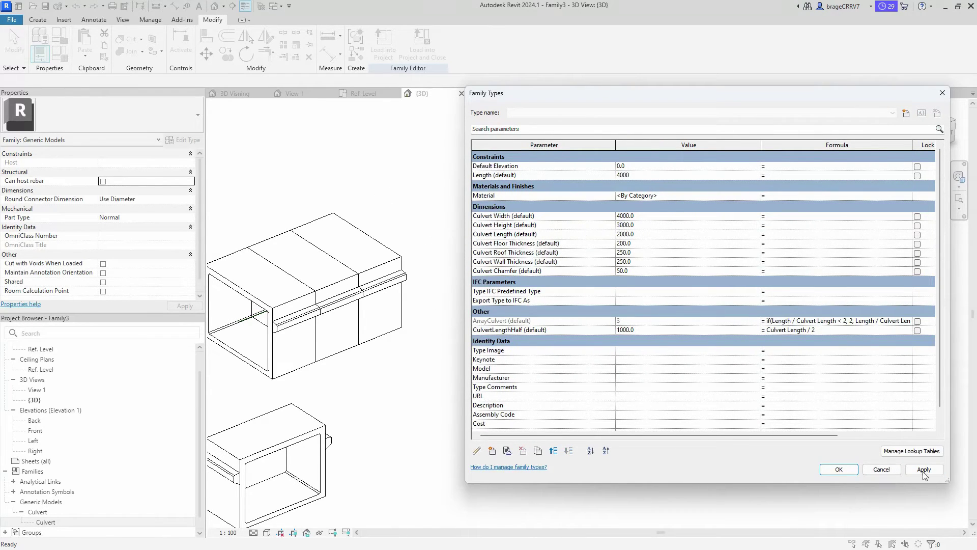
{"action": "left_click", "coordinate": [924, 469]}
- Set Length to 1000 and apply it to check the formula below two culvert lengths
{"action": "left_click", "coordinate": [658, 174]}
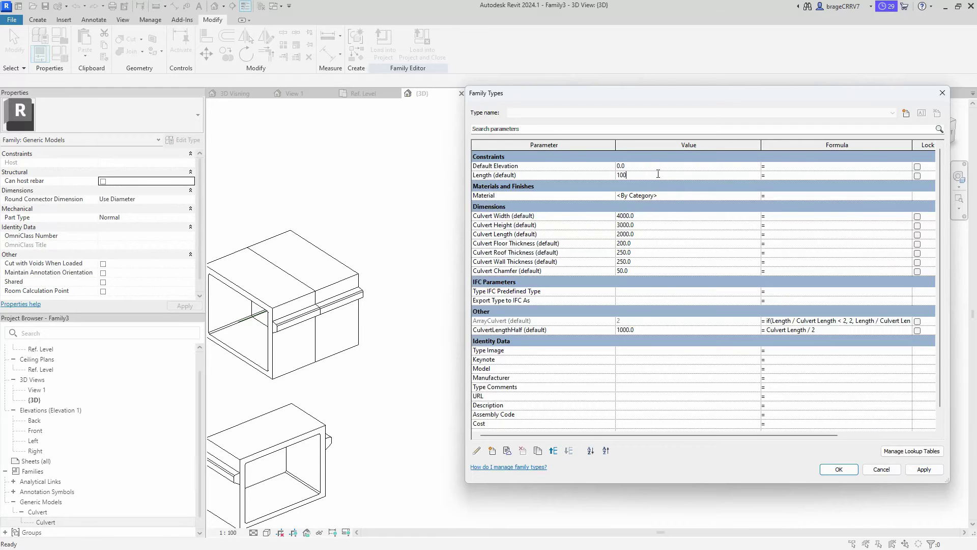
{"action": "type", "text": "1000"}
{"action": "left_click", "coordinate": [925, 469]}
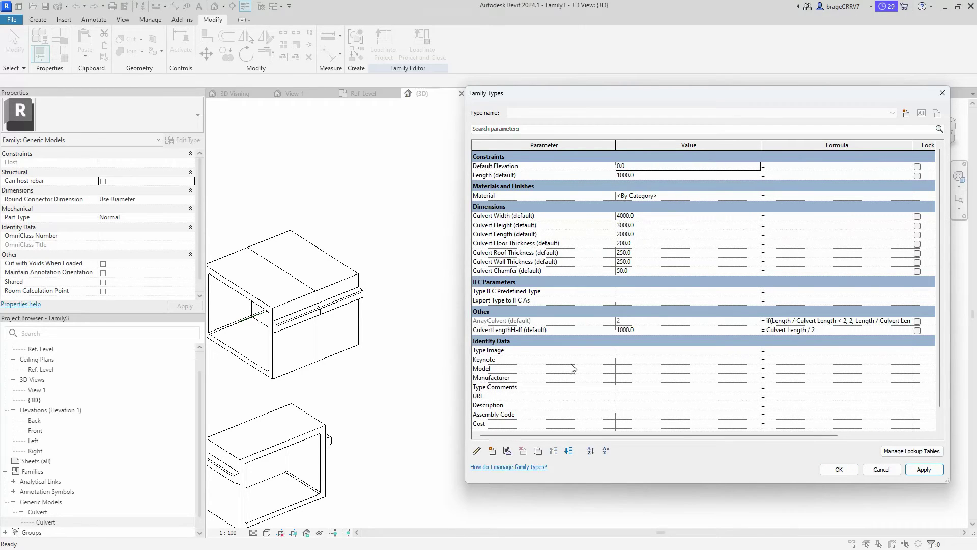
- Add a Yes/No instance parameter named Single, grouped under Other
{"action": "left_click", "coordinate": [505, 450]}
{"action": "type", "text": "Sin"}
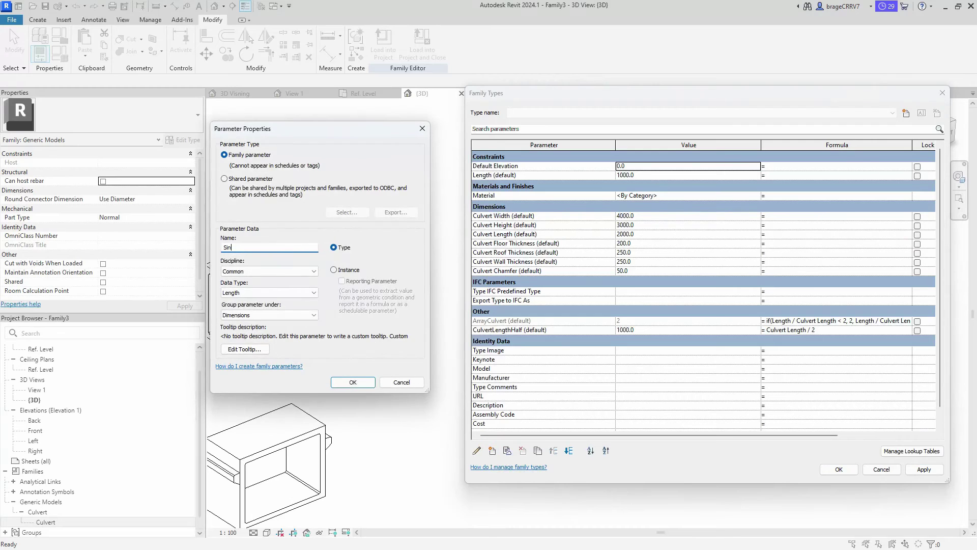
{"action": "left_click", "coordinate": [269, 292]}
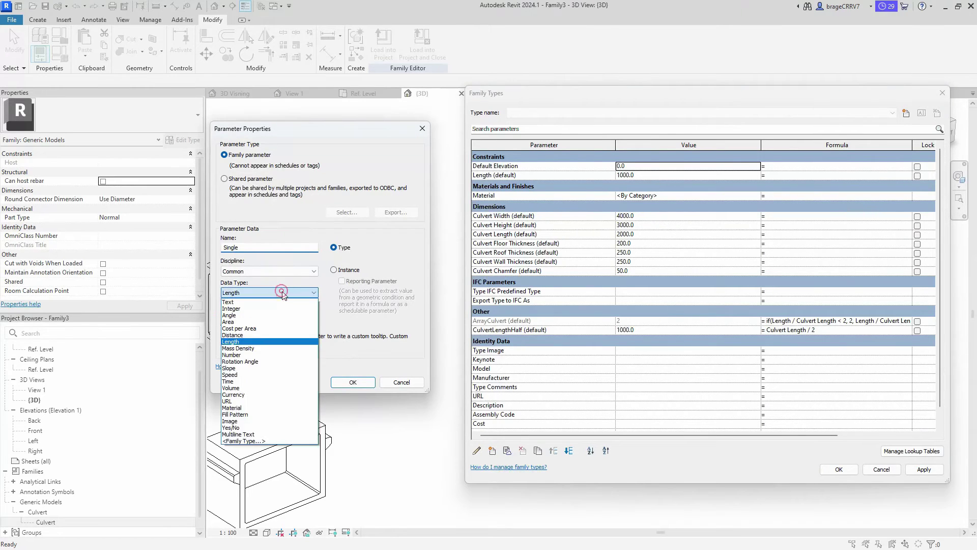
{"action": "left_click", "coordinate": [273, 427]}
{"action": "left_click", "coordinate": [334, 270]}
{"action": "left_click", "coordinate": [353, 382]}
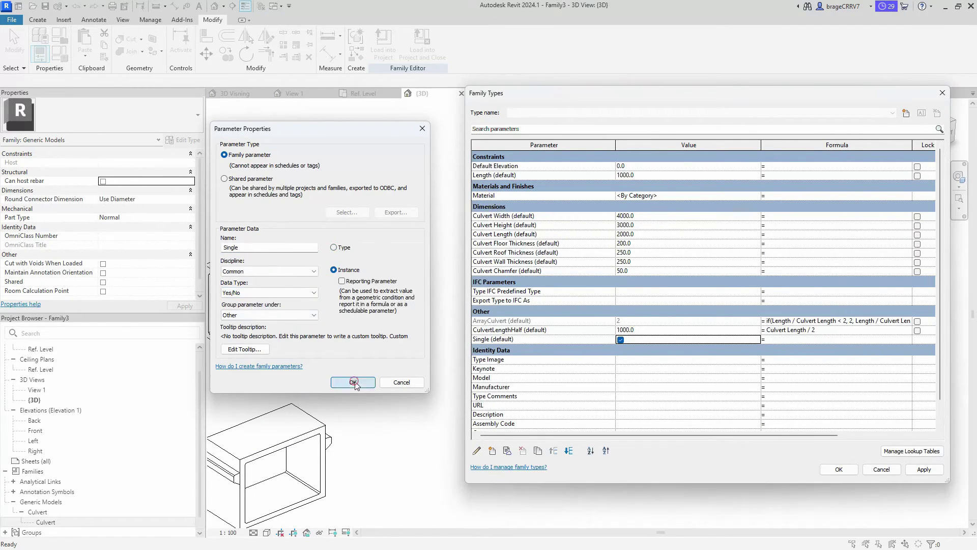
- Add a Yes/No instance parameter named Several under Other with the formula Length / Culvert Length > 1
{"action": "left_click", "coordinate": [492, 450]}
{"action": "type", "text": "Several"}
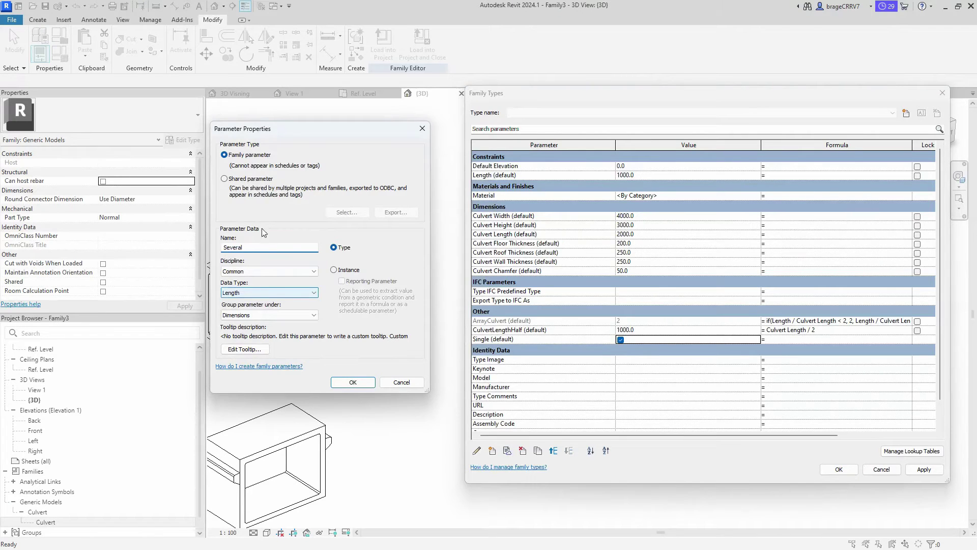
{"action": "left_click", "coordinate": [334, 270]}
{"action": "left_click", "coordinate": [282, 293]}
{"action": "left_click", "coordinate": [270, 421]}
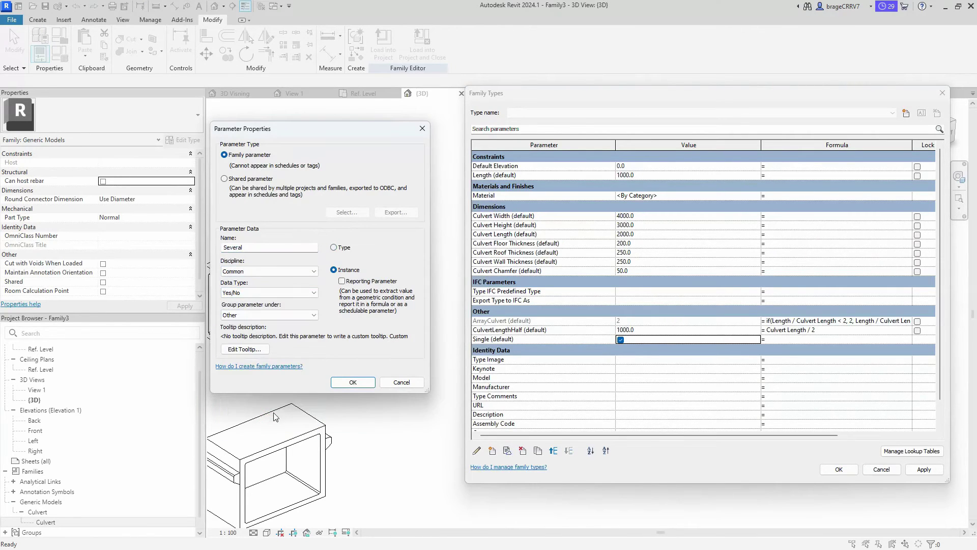
{"action": "left_click", "coordinate": [352, 383]}
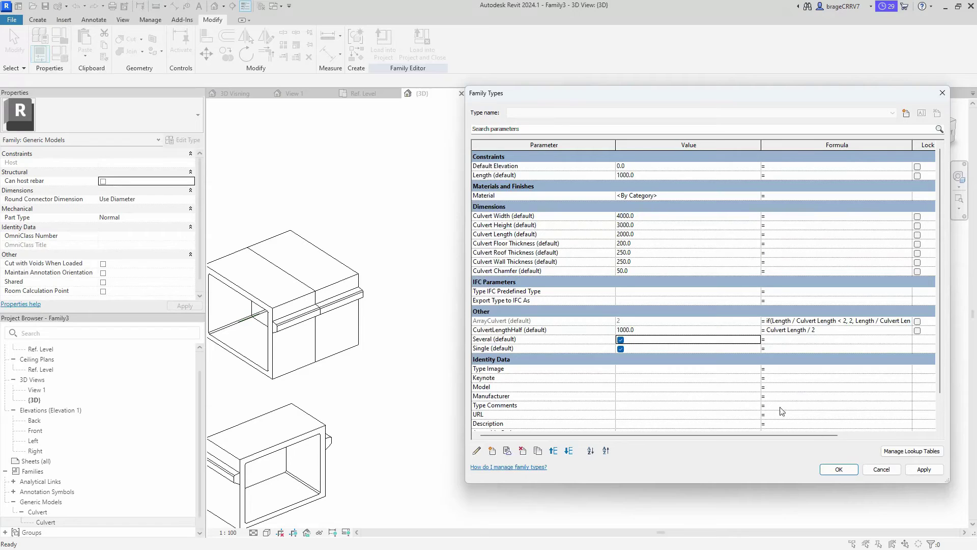
{"action": "left_click", "coordinate": [777, 339]}
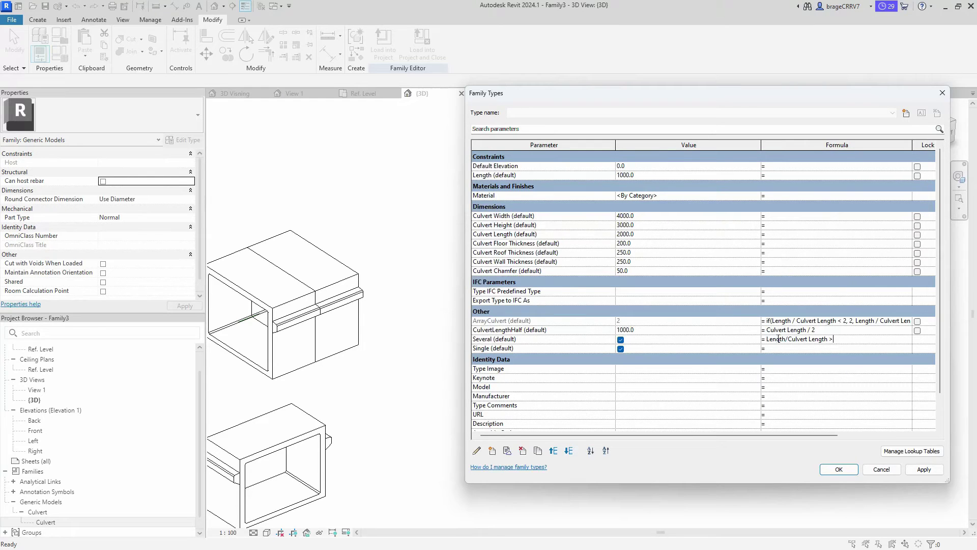
{"action": "left_click", "coordinate": [923, 469]}
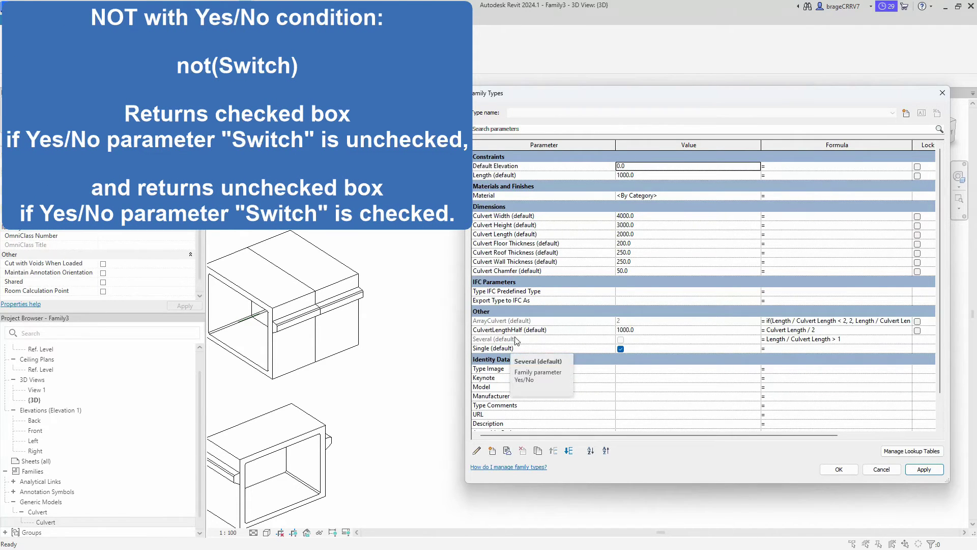
- Give the Single parameter the formula not(Several) and apply it
{"action": "left_click", "coordinate": [784, 351]}
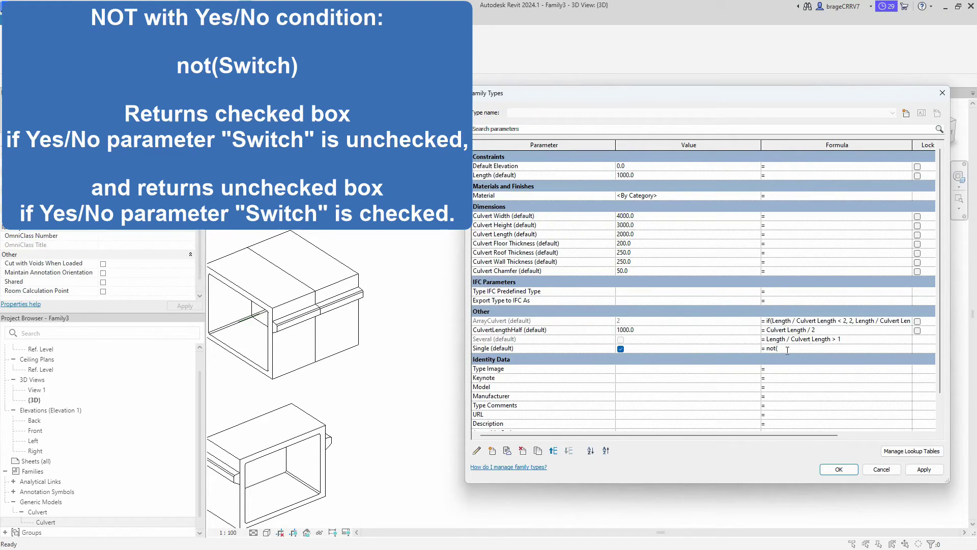
{"action": "type", "text": "not(Several"}
{"action": "left_click", "coordinate": [924, 469]}
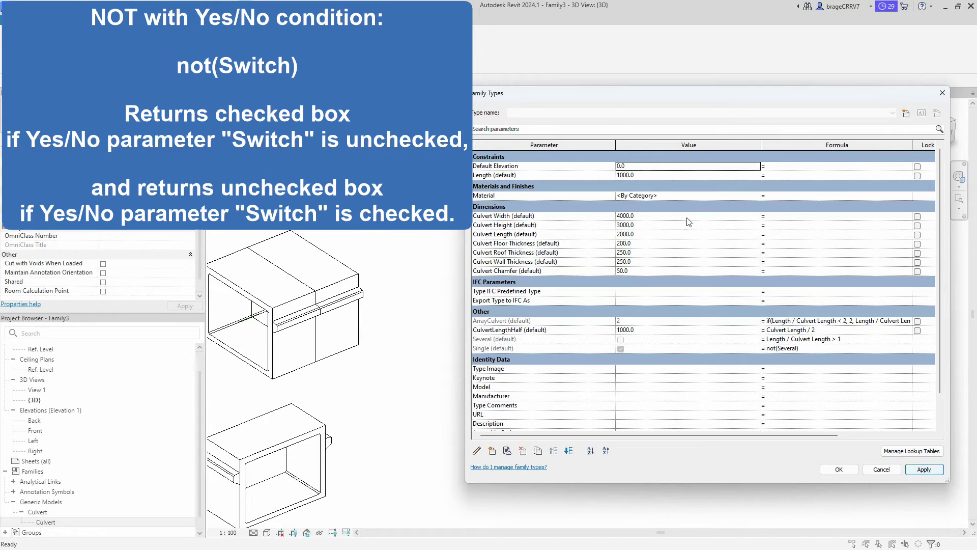
- Flex the Single and Several formulas by applying Lengths of 4000, 1000 and 2000, and accept the family types
{"action": "left_click", "coordinate": [658, 176]}
{"action": "type", "text": "4"}
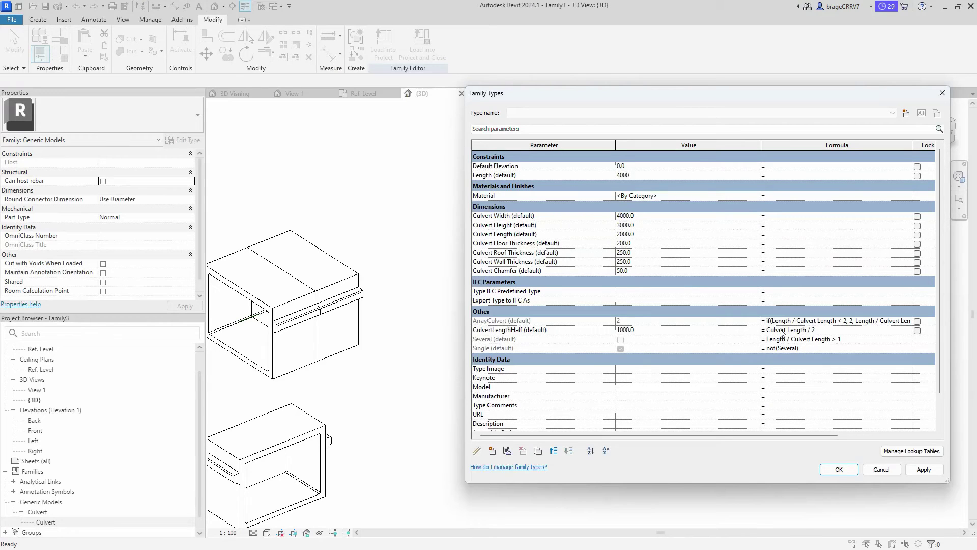
{"action": "type", "text": "000"}
{"action": "left_click", "coordinate": [924, 469]}
{"action": "left_click", "coordinate": [645, 175]}
{"action": "type", "text": "1000"}
{"action": "left_click", "coordinate": [924, 469]}
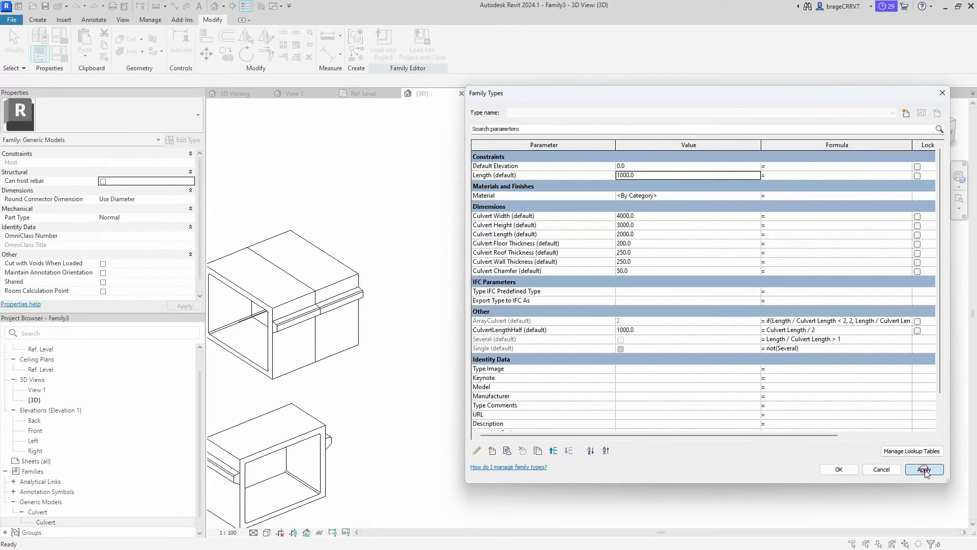
{"action": "left_click", "coordinate": [657, 174]}
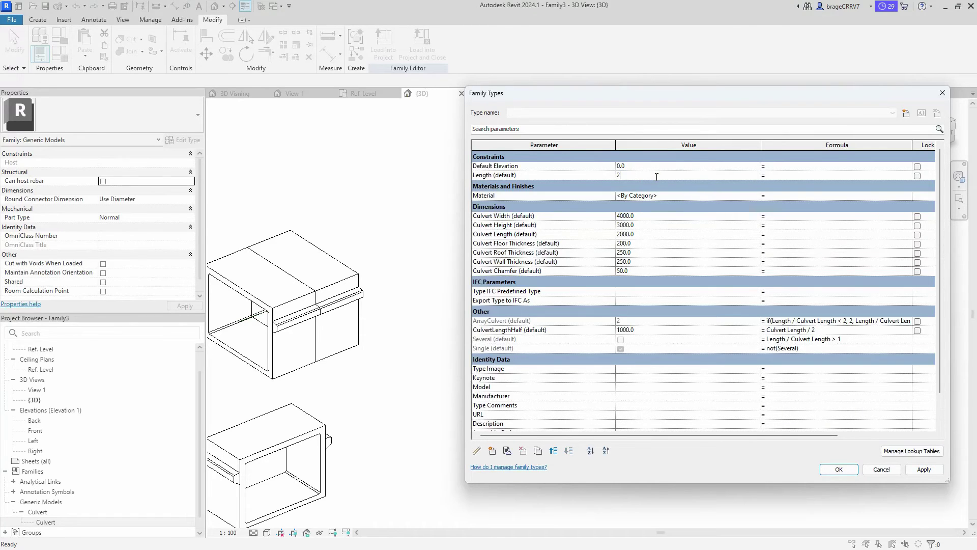
{"action": "type", "text": "2000"}
{"action": "left_click", "coordinate": [924, 469]}
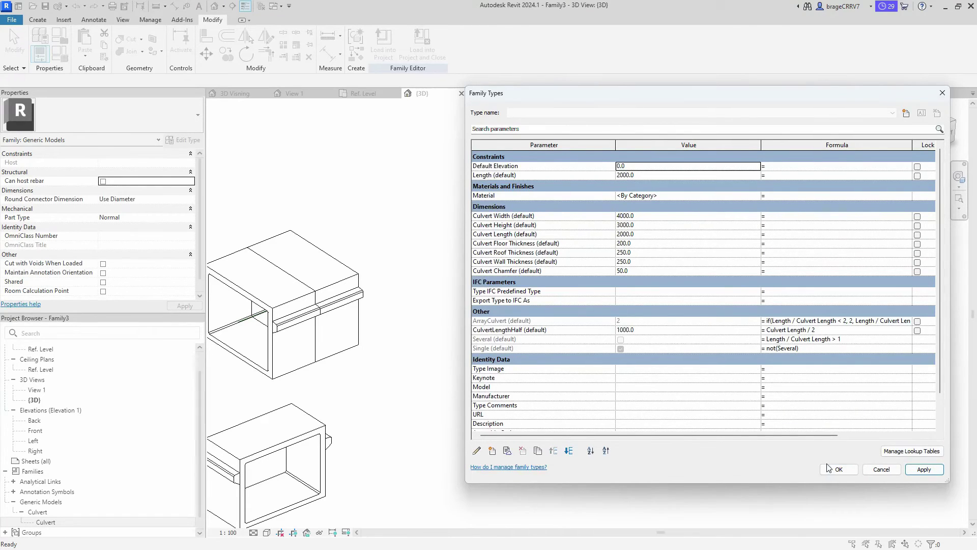
{"action": "left_click", "coordinate": [839, 469]}
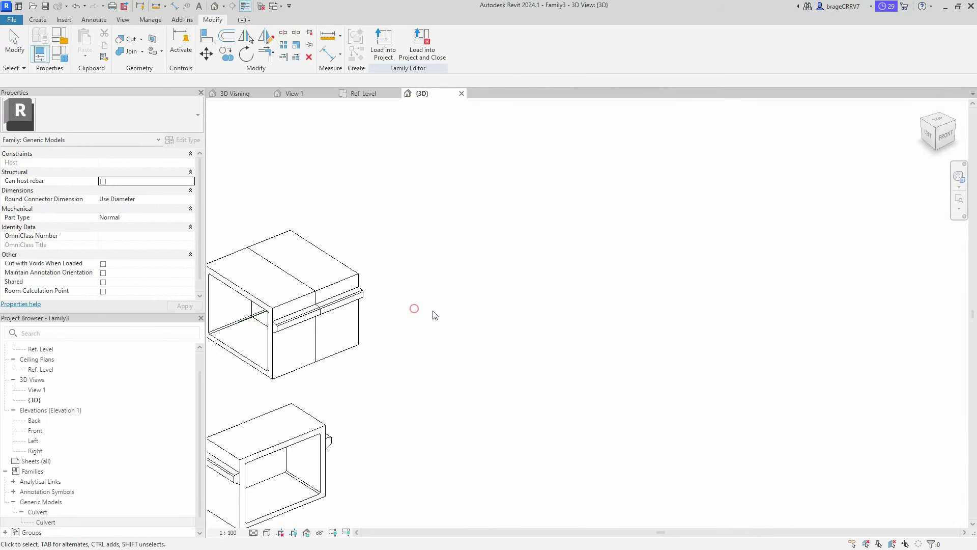
- In the Ref. Level plan, edit the first array group and associate its culvert's Visible property with the Several parameter
{"action": "left_click", "coordinate": [357, 93]}
{"action": "scroll", "coordinate": [508, 345], "scroll_direction": "down", "scroll_amount": 3}
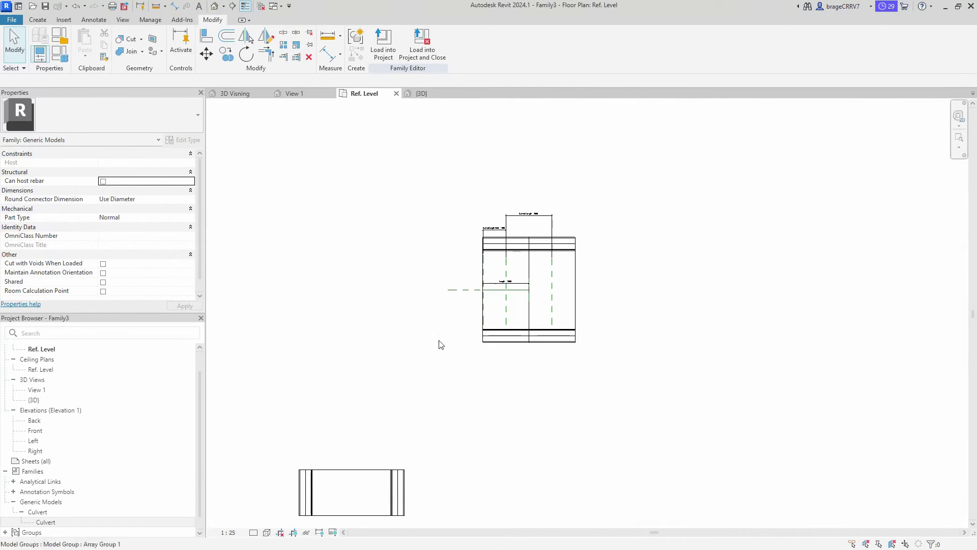
{"action": "left_click", "coordinate": [482, 316]}
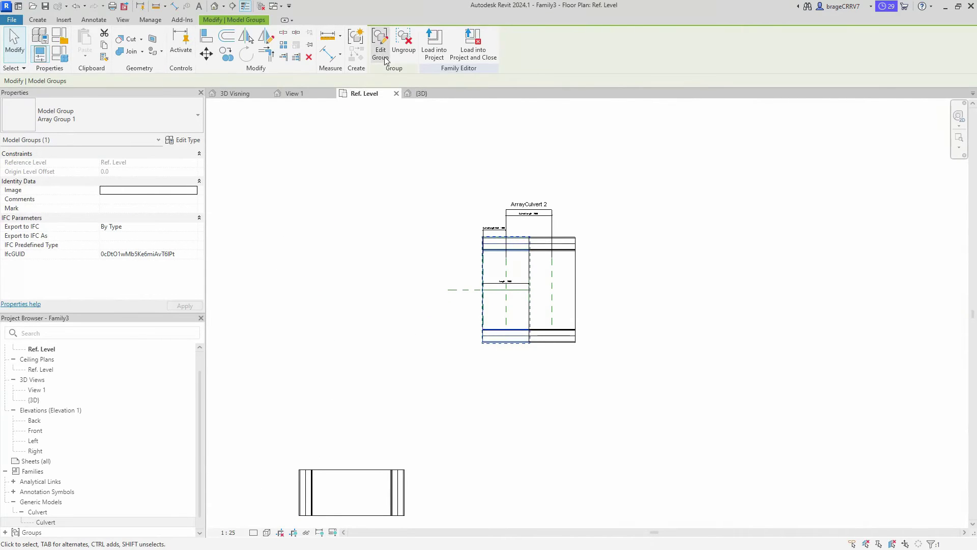
{"action": "double_click", "coordinate": [483, 317]}
{"action": "left_click", "coordinate": [485, 320]}
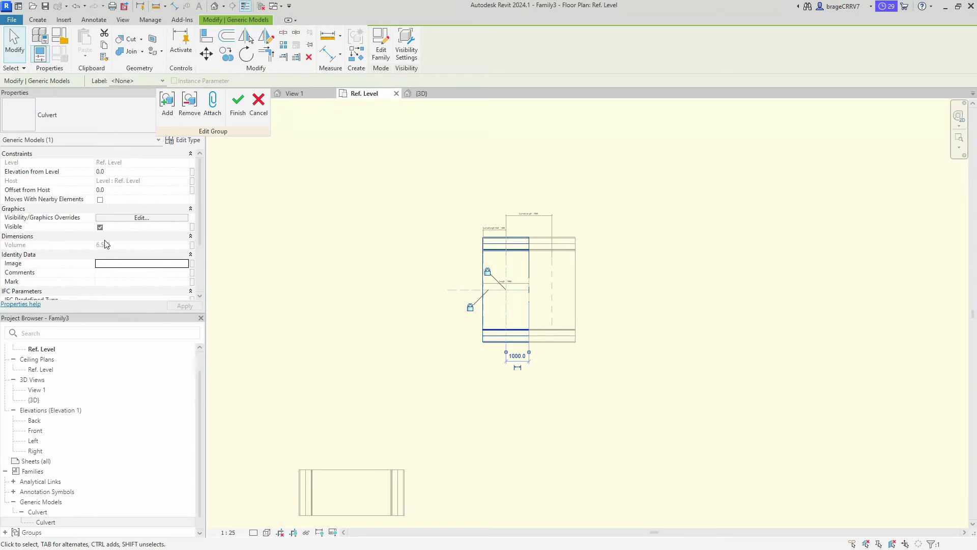
{"action": "left_click", "coordinate": [192, 226]}
{"action": "left_click", "coordinate": [447, 242]}
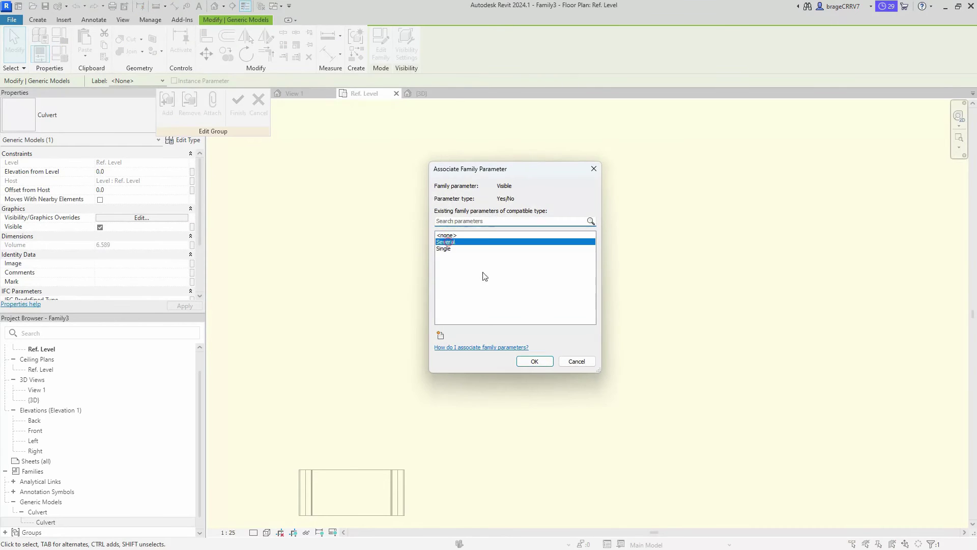
{"action": "left_click", "coordinate": [535, 362]}
{"action": "left_click", "coordinate": [258, 101]}
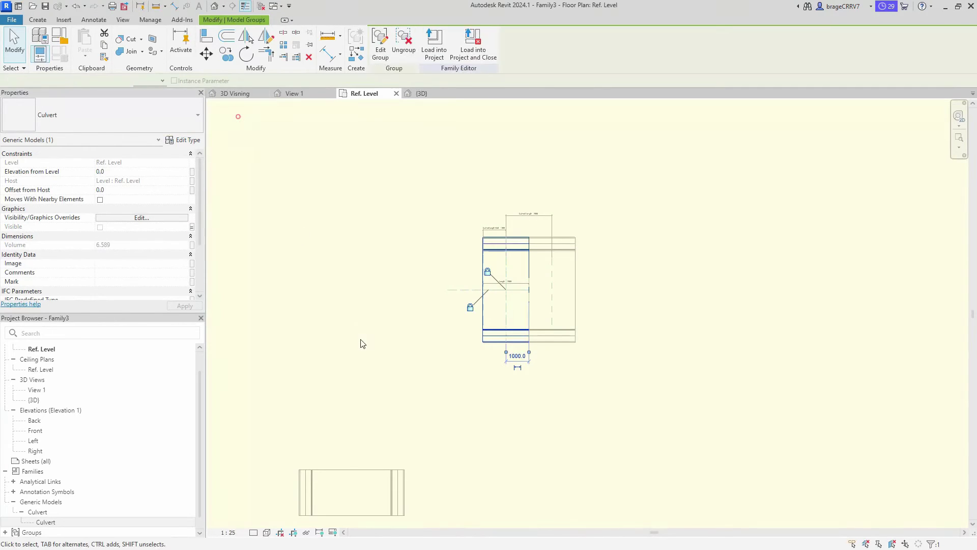
- Associate the Visible property of the separate culvert outside the array with the Single parameter
{"action": "left_click", "coordinate": [360, 335]}
{"action": "scroll", "coordinate": [384, 352], "scroll_direction": "down", "scroll_amount": 1}
{"action": "left_click_drag", "start_coordinate": [361, 434], "coordinate": [392, 368]}
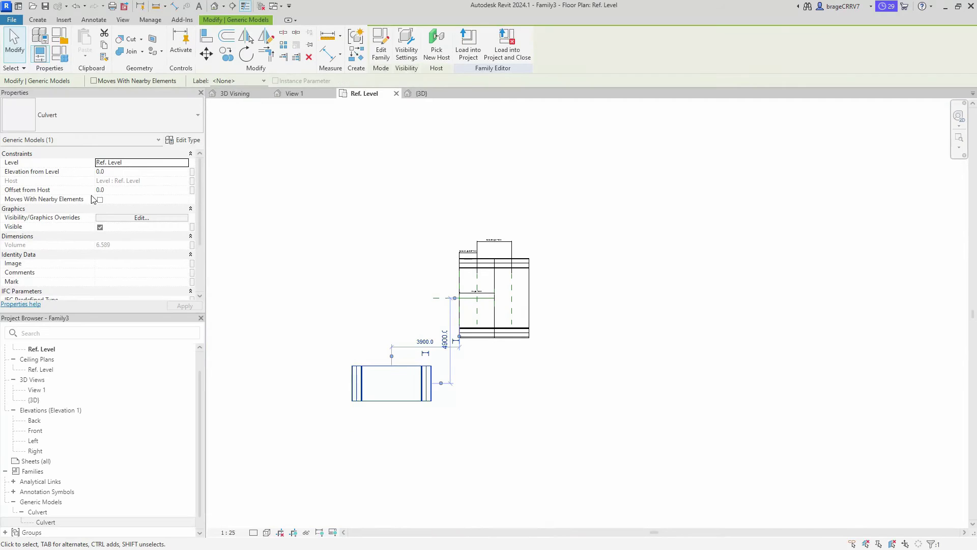
{"action": "left_click", "coordinate": [192, 227]}
{"action": "left_click", "coordinate": [444, 249]}
{"action": "left_click", "coordinate": [535, 361]}
- Rotate the separate culvert by 90 degrees
{"action": "left_click", "coordinate": [382, 369]}
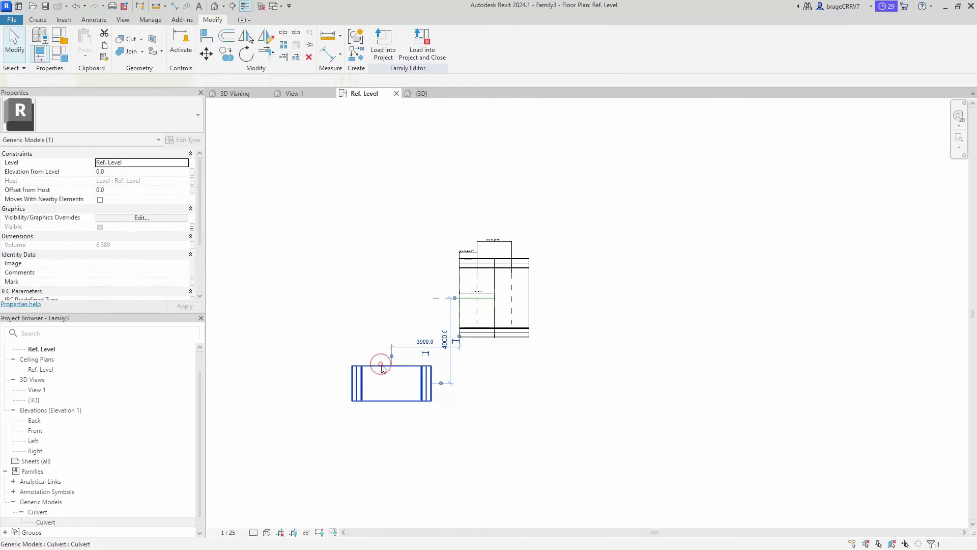
{"action": "key", "text": "r"}
{"action": "key", "text": "o"}
{"action": "left_click", "coordinate": [313, 304]}
{"action": "type", "text": "90"}
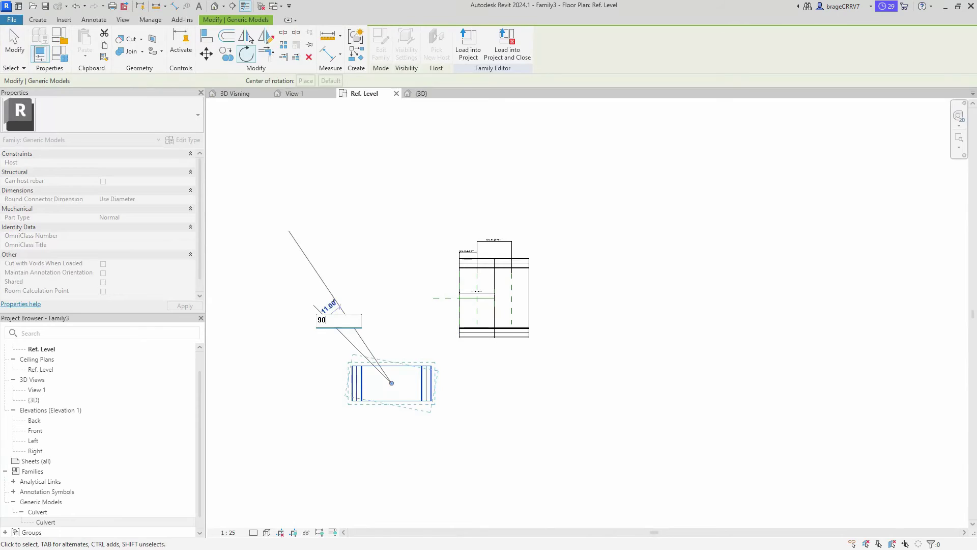
{"action": "key", "text": "Return"}
{"action": "key", "text": "Escape"}
- Align and lock the separate culvert's centrelines to the reference line and the first half-length reference plane
{"action": "key", "text": "a"}
{"action": "key", "text": "l"}
{"action": "scroll", "coordinate": [407, 351], "scroll_direction": "up", "scroll_amount": 2}
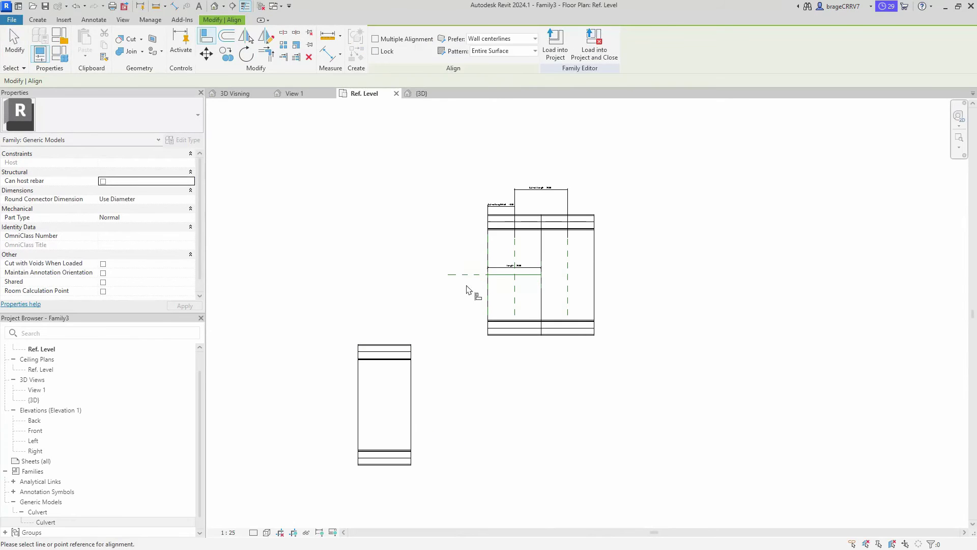
{"action": "left_click", "coordinate": [393, 406]}
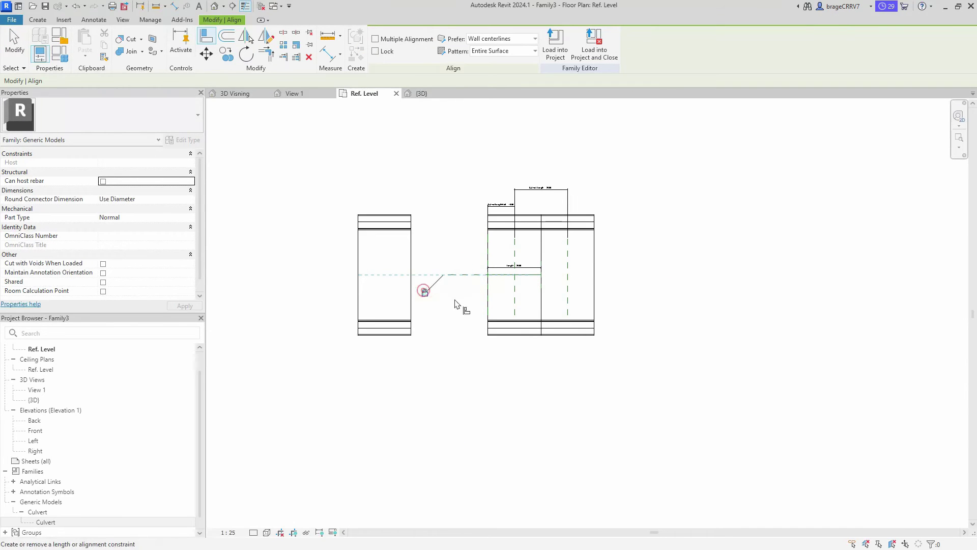
{"action": "left_click", "coordinate": [515, 287]}
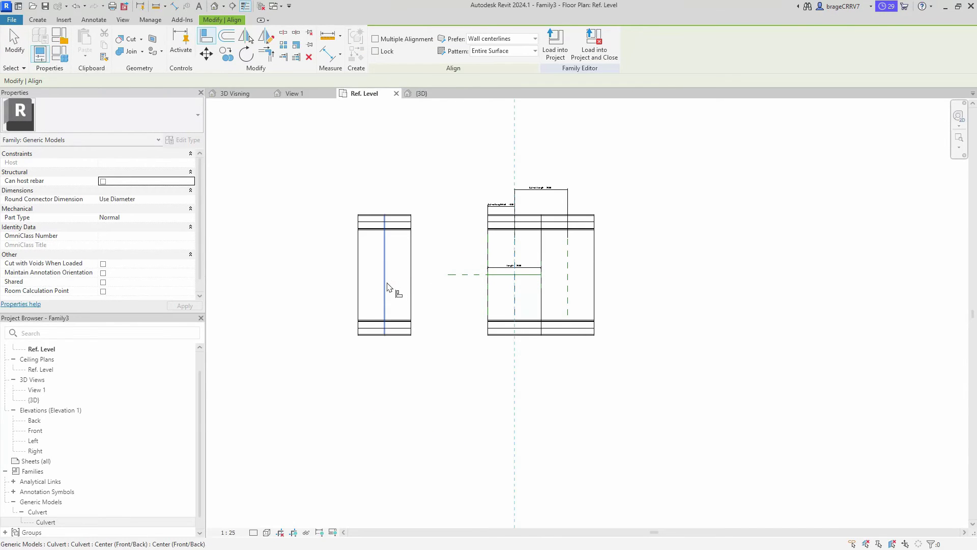
{"action": "left_click", "coordinate": [392, 288]}
{"action": "key", "text": "Escape"}
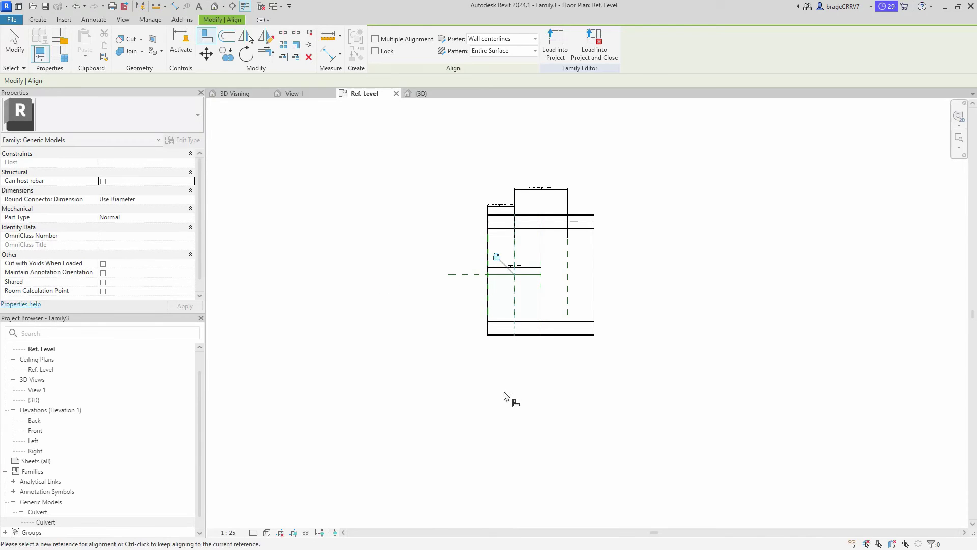
{"action": "key", "text": "Escape"}
- Turn on Preview Visibility in the default 3D view
{"action": "scroll", "coordinate": [459, 286], "scroll_direction": "down", "scroll_amount": 1}
{"action": "left_click", "coordinate": [421, 93]}
{"action": "middle_click_drag", "start_coordinate": [432, 299], "coordinate": [457, 317]}
{"action": "scroll", "coordinate": [101, 433], "scroll_direction": "up", "scroll_amount": 1}
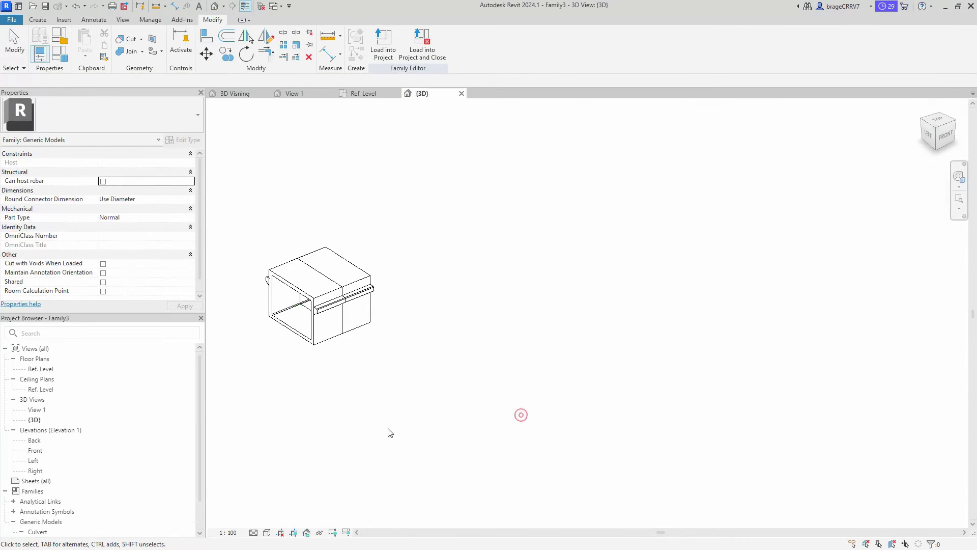
{"action": "left_click", "coordinate": [332, 532]}
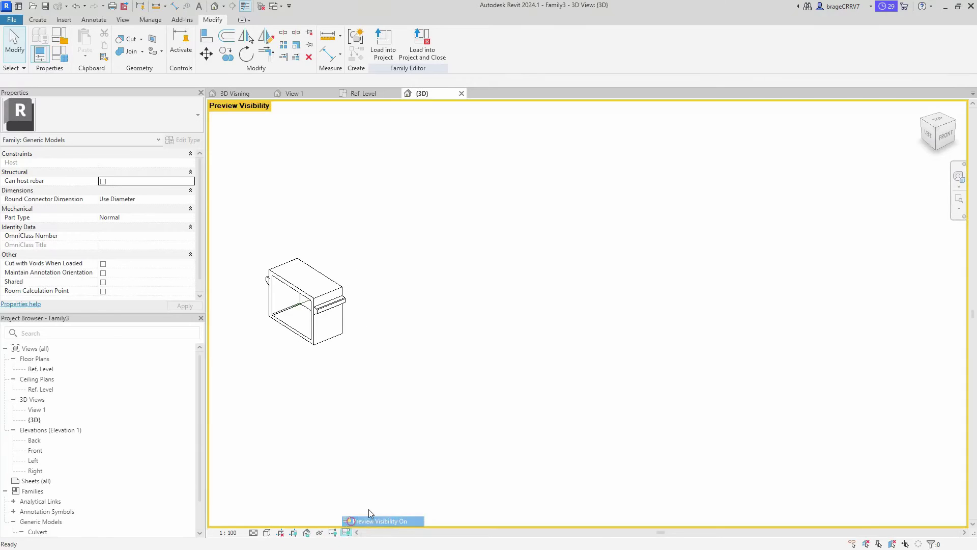
- Flex the culvert visibility with longer Lengths such as 10000, set Length to 1000 and accept the family types
{"action": "left_click", "coordinate": [64, 60]}
{"action": "left_click", "coordinate": [663, 151]}
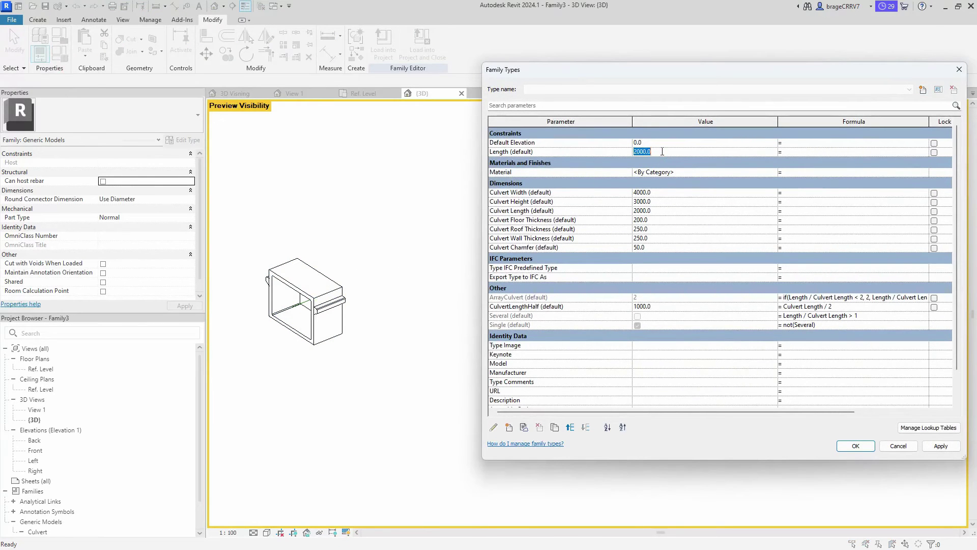
{"action": "type", "text": "2104000"}
{"action": "key", "text": "Return"}
{"action": "left_click", "coordinate": [654, 151]}
{"action": "type", "text": "10000"}
{"action": "key", "text": "Return"}
{"action": "left_click", "coordinate": [666, 151]}
{"action": "type", "text": "1000"}
{"action": "left_click", "coordinate": [940, 447]}
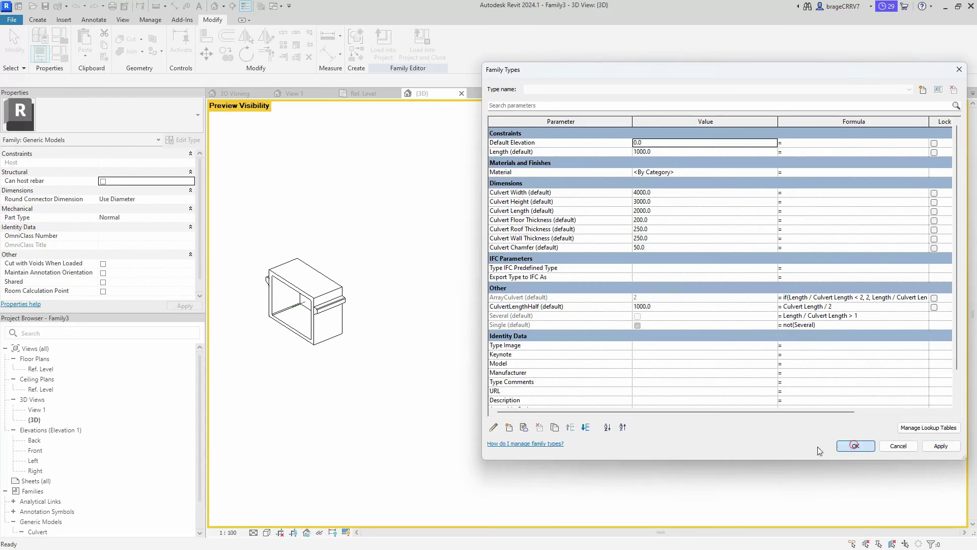
{"action": "left_click", "coordinate": [855, 446]}
- Purge all unused items from the family, running the purge a second time for leftovers
{"action": "left_click", "coordinate": [227, 43]}
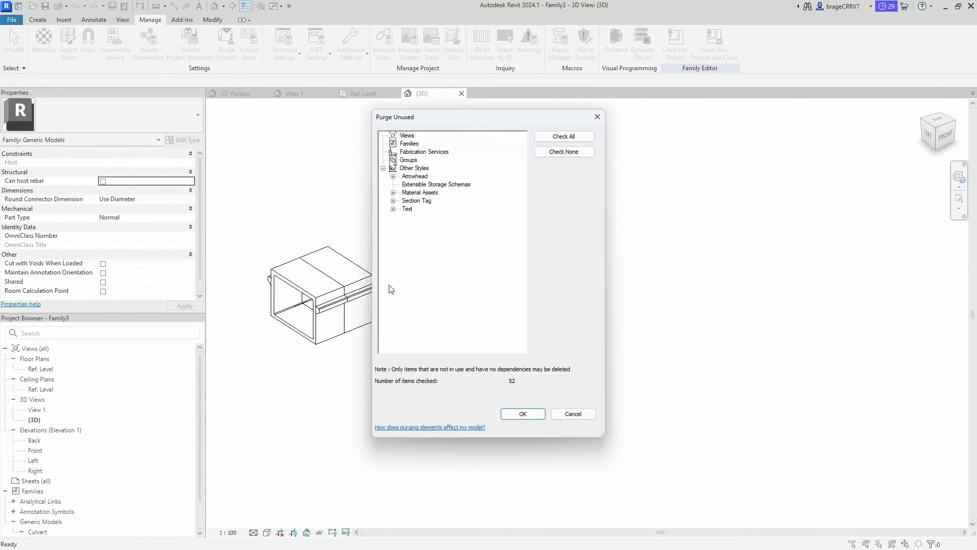
{"action": "left_click", "coordinate": [522, 413]}
{"action": "left_click", "coordinate": [244, 53]}
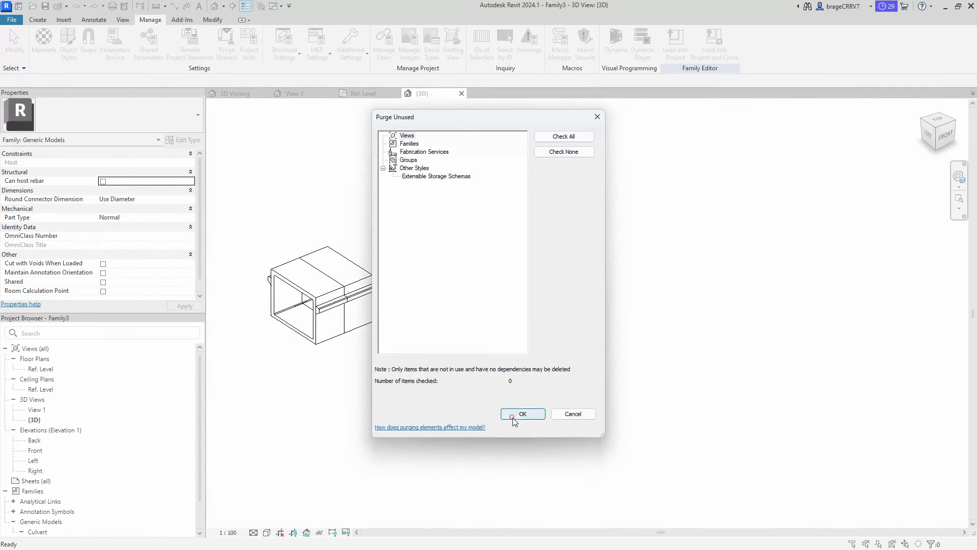
{"action": "left_click", "coordinate": [514, 415]}
{"action": "middle_click_drag", "start_coordinate": [490, 350], "coordinate": [560, 338]}
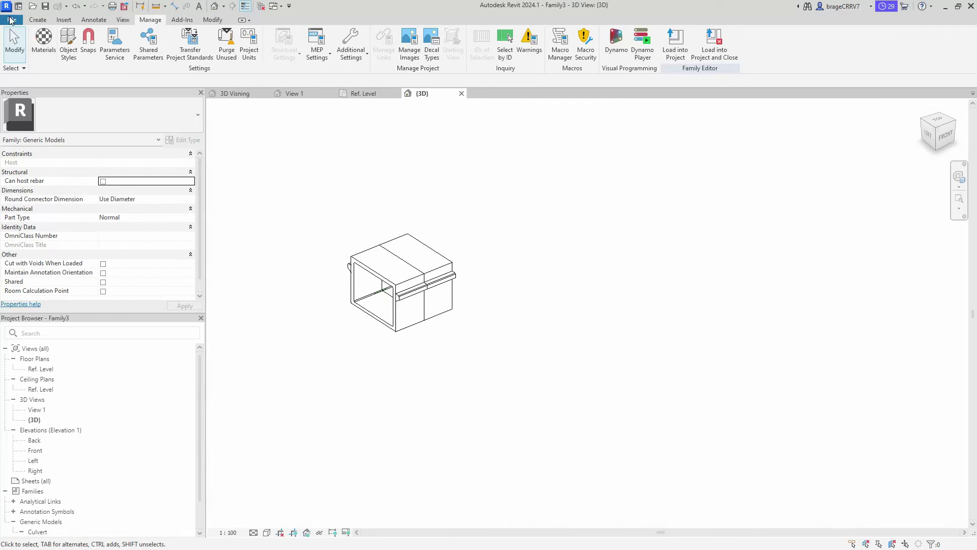
- Save the family as Culvert, replacing the existing Culvert.rfa on the desktop
{"action": "left_click", "coordinate": [9, 20]}
{"action": "mouse_move", "coordinate": [30, 131]}
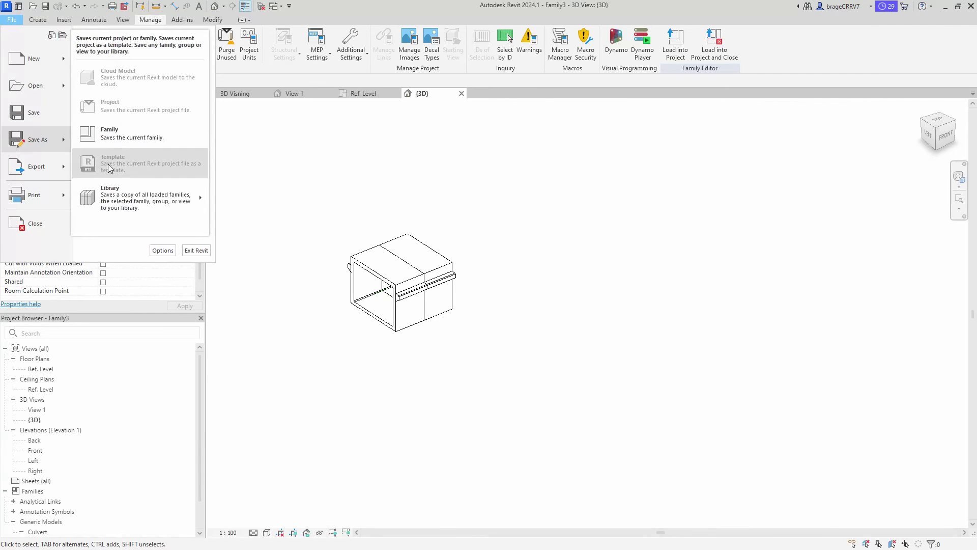
{"action": "left_click", "coordinate": [119, 132]}
{"action": "scroll", "coordinate": [387, 285], "scroll_direction": "down", "scroll_amount": 3}
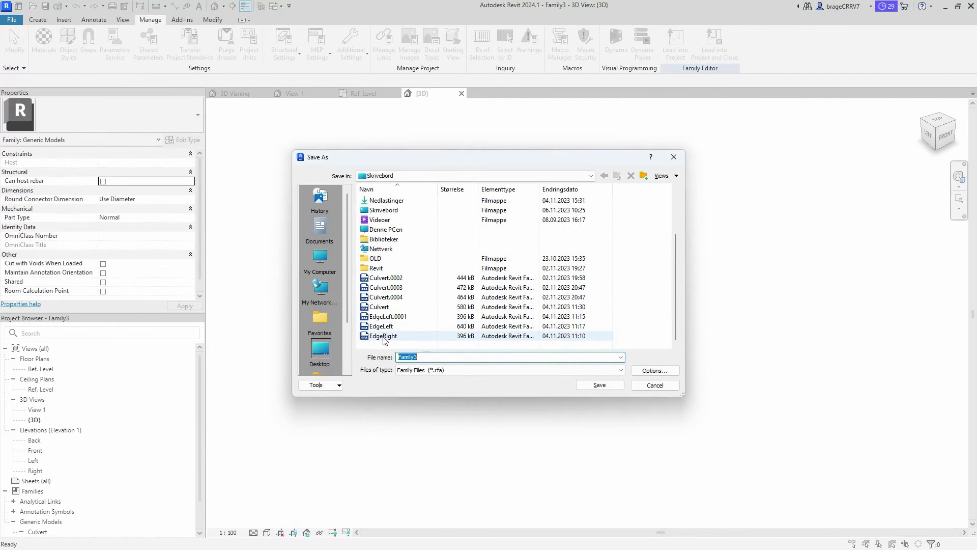
{"action": "left_click", "coordinate": [376, 308]}
{"action": "left_click", "coordinate": [598, 386]}
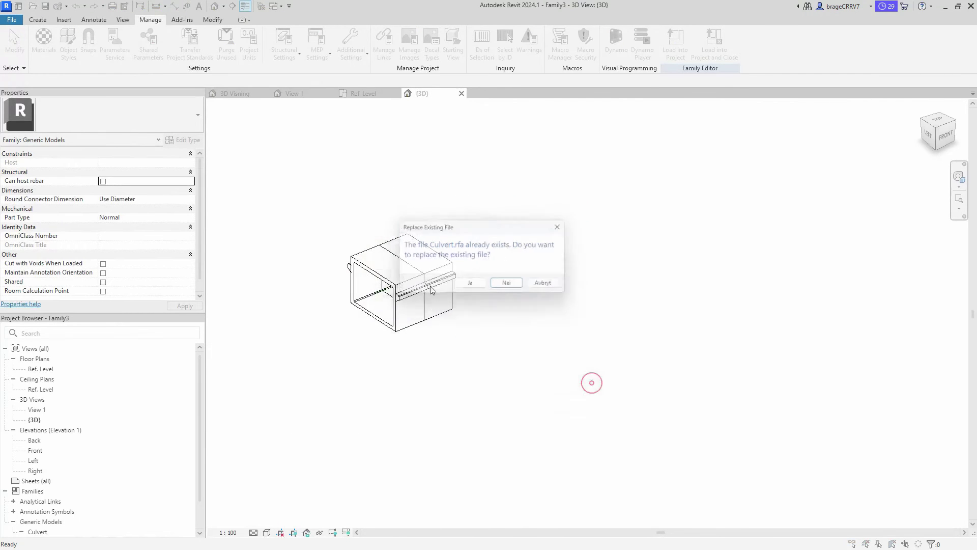
{"action": "left_click", "coordinate": [481, 287]}
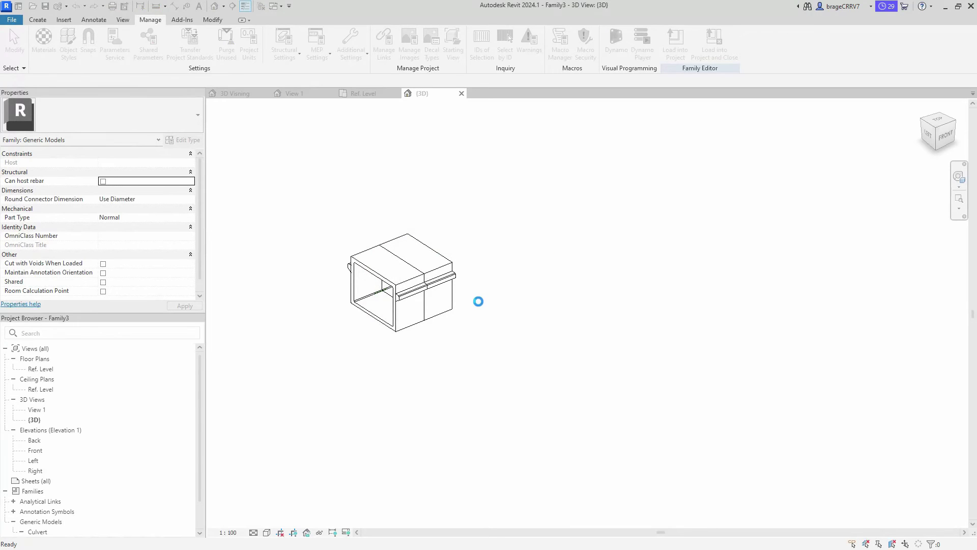
- Load the finished Culvert family into the EngineerBear project
{"action": "left_click", "coordinate": [364, 93]}
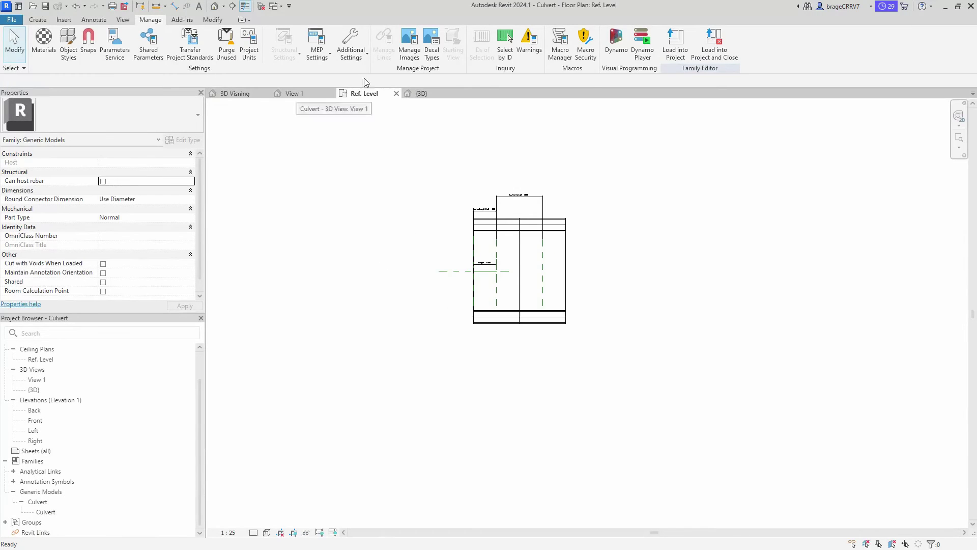
{"action": "left_click", "coordinate": [676, 43]}
{"action": "left_click", "coordinate": [453, 355]}
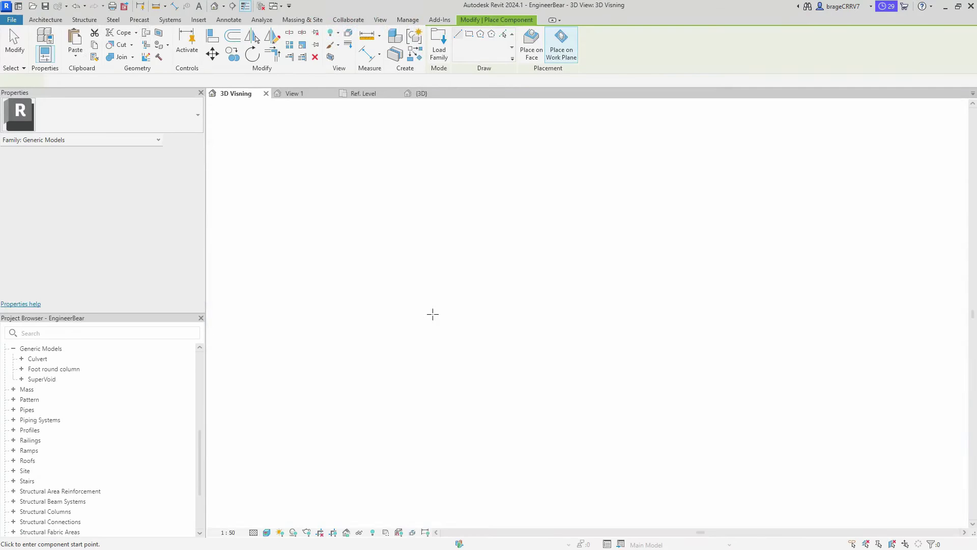
- Place a Culvert about 21700 mm long between two points in the project's 3D view and select it
{"action": "left_click", "coordinate": [479, 290]}
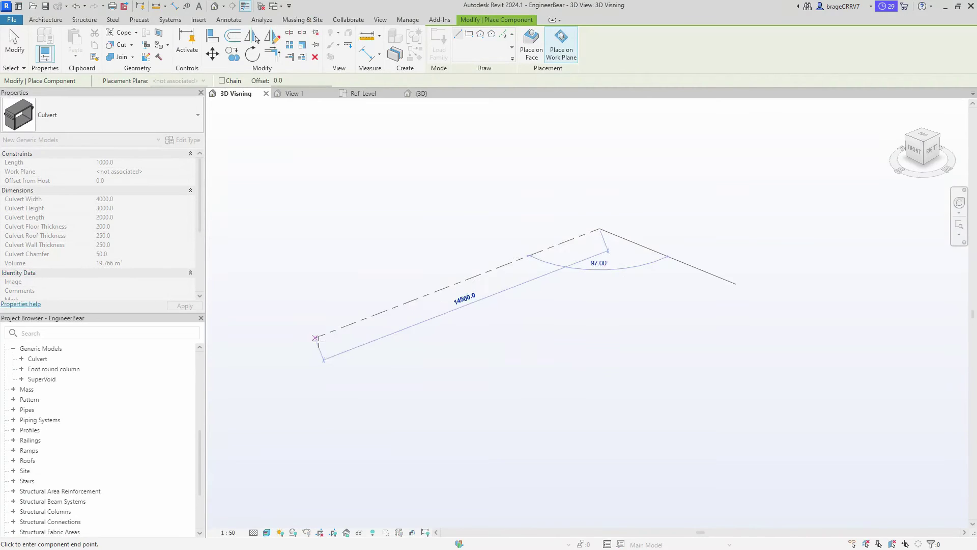
{"action": "left_click", "coordinate": [335, 340]}
{"action": "key", "text": "Escape"}
{"action": "key", "text": "Escape"}
{"action": "scroll", "coordinate": [377, 285], "scroll_direction": "up", "scroll_amount": 3}
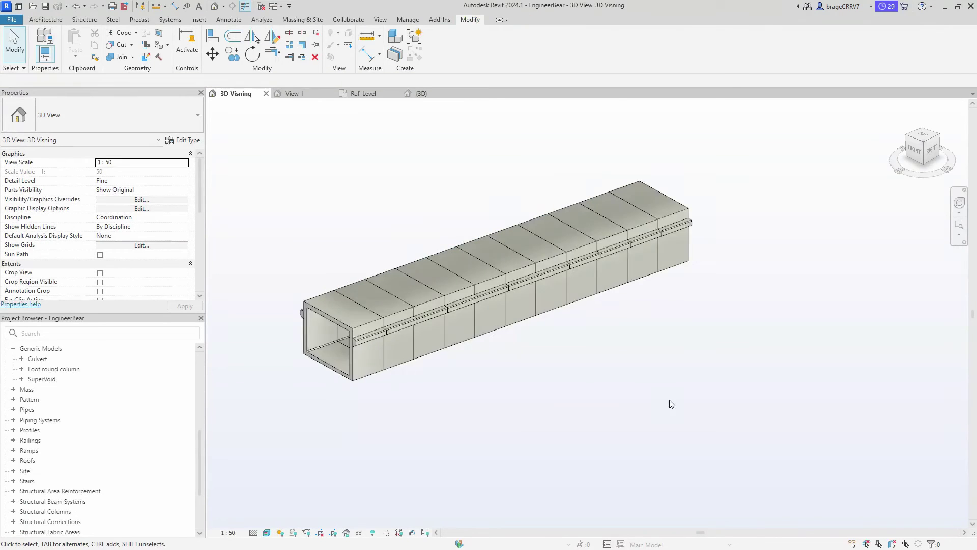
{"action": "middle_click_drag", "start_coordinate": [670, 404], "coordinate": [591, 406]}
{"action": "left_click", "coordinate": [402, 325]}
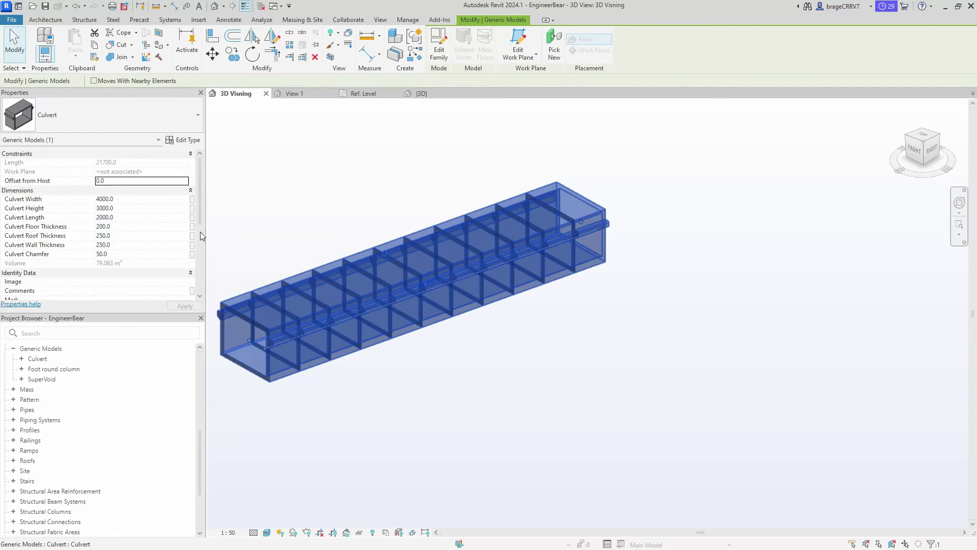
- Shorten the placed culvert to a total length of 4000 mm and check its type properties
{"action": "key", "text": "r"}
{"action": "key", "text": "o"}
{"action": "left_click", "coordinate": [728, 276]}
{"action": "left_click", "coordinate": [552, 239]}
{"action": "left_click", "coordinate": [183, 140]}
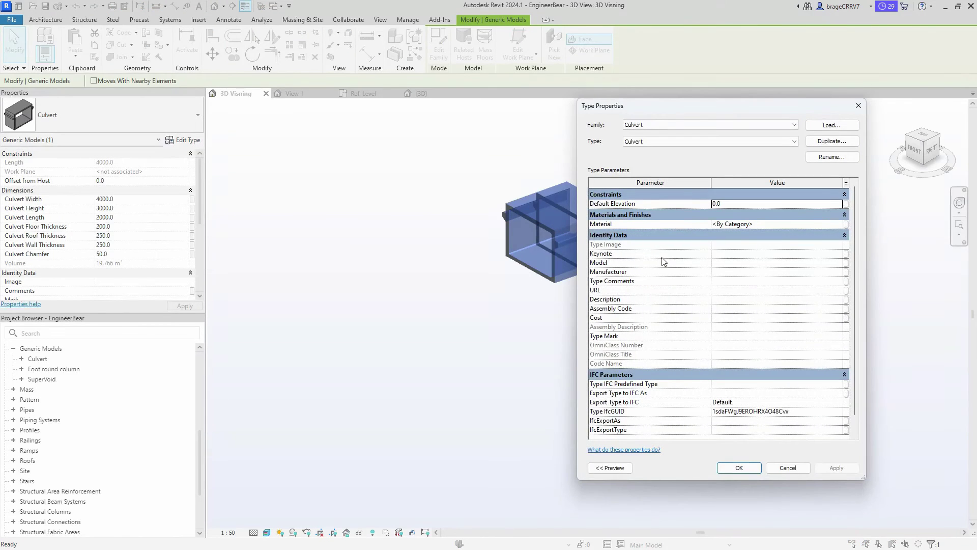
{"action": "left_click", "coordinate": [859, 105]}
- Set the Culvert Length of the shortened culvert to 5000 mm
{"action": "left_click", "coordinate": [436, 312]}
{"action": "left_click", "coordinate": [526, 264]}
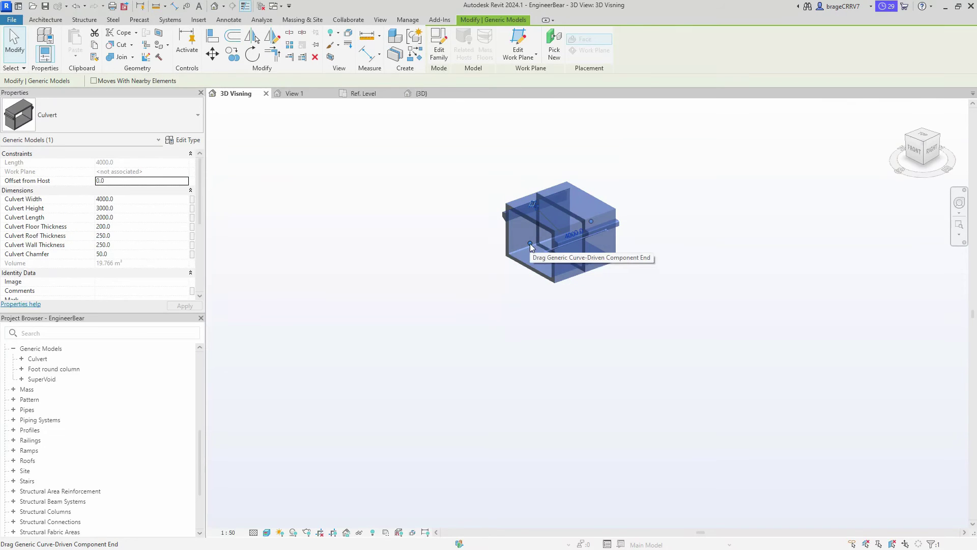
{"action": "left_click", "coordinate": [138, 218]}
{"action": "type", "text": "5000"}
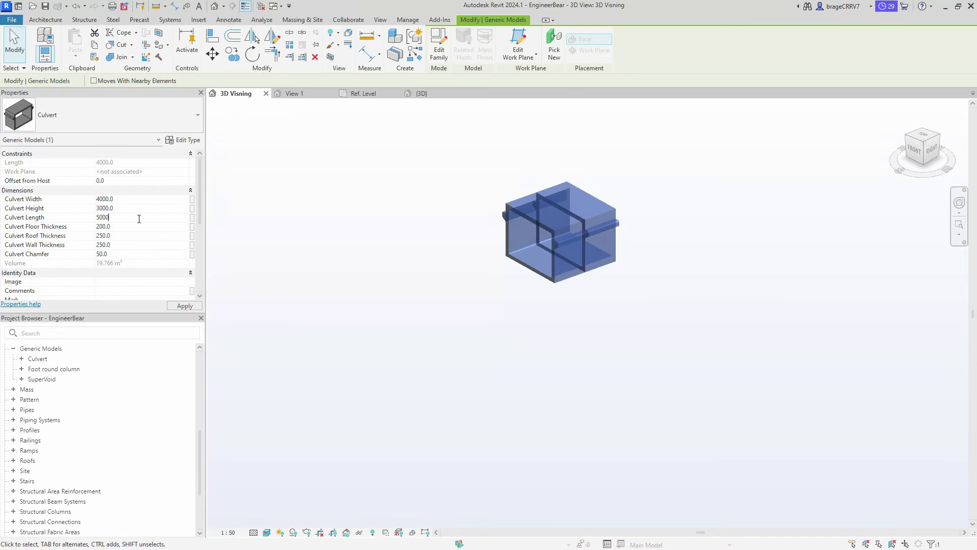
{"action": "key", "text": "Return"}
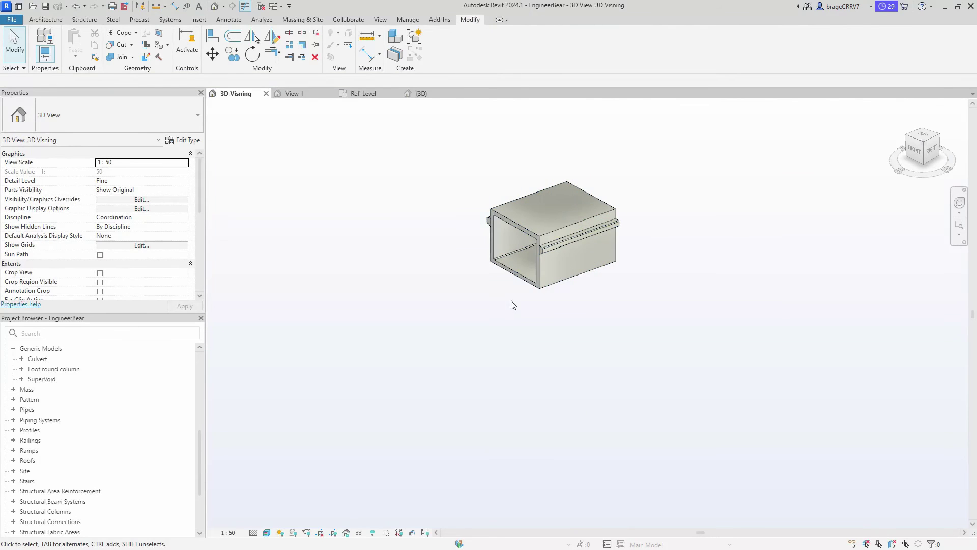
- Try a Culvert Length well above 5000 mm on the same culvert
{"action": "key", "text": "ctrl+z"}
{"action": "left_click", "coordinate": [125, 217]}
{"action": "left_click", "coordinate": [186, 306]}
{"action": "left_click", "coordinate": [502, 374]}
{"action": "left_click", "coordinate": [509, 270]}
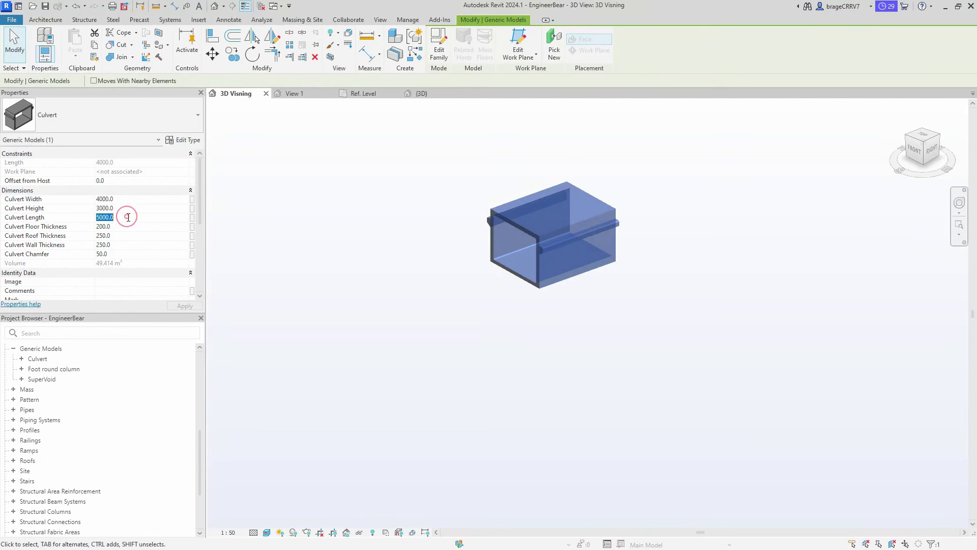
{"action": "left_click", "coordinate": [178, 306]}
{"action": "left_click", "coordinate": [320, 395]}
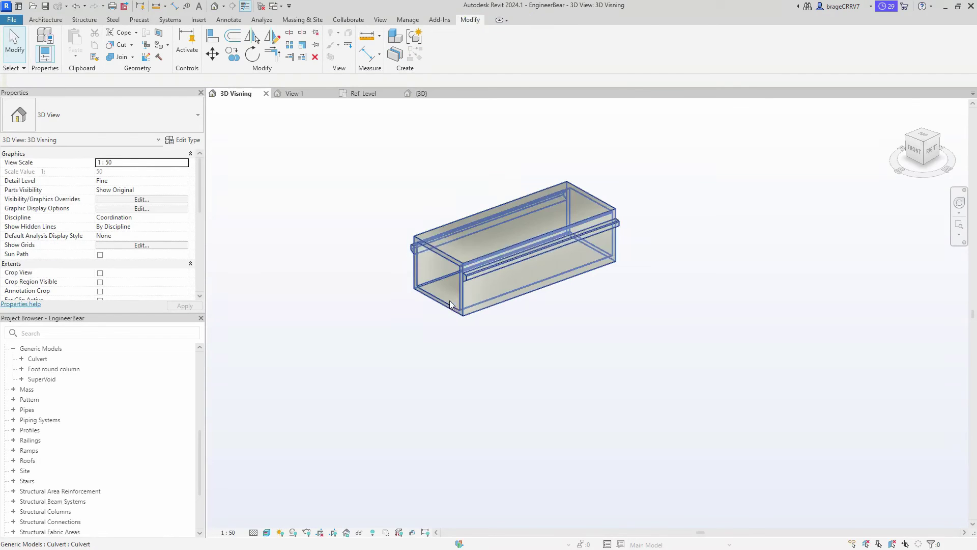
- Set the Culvert Length to 4000 mm, stretch the culvert to about 16600 mm overall and review its instance parameters
{"action": "left_click", "coordinate": [514, 255]}
{"action": "left_click", "coordinate": [129, 217]}
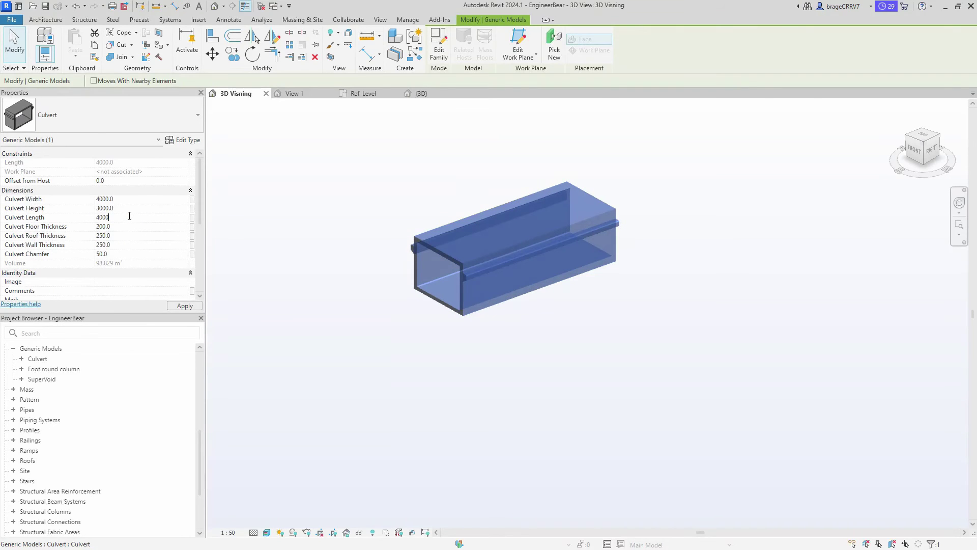
{"action": "left_click", "coordinate": [413, 382]}
{"action": "left_click", "coordinate": [387, 331]}
{"action": "scroll", "coordinate": [112, 270], "scroll_direction": "down", "scroll_amount": 10}
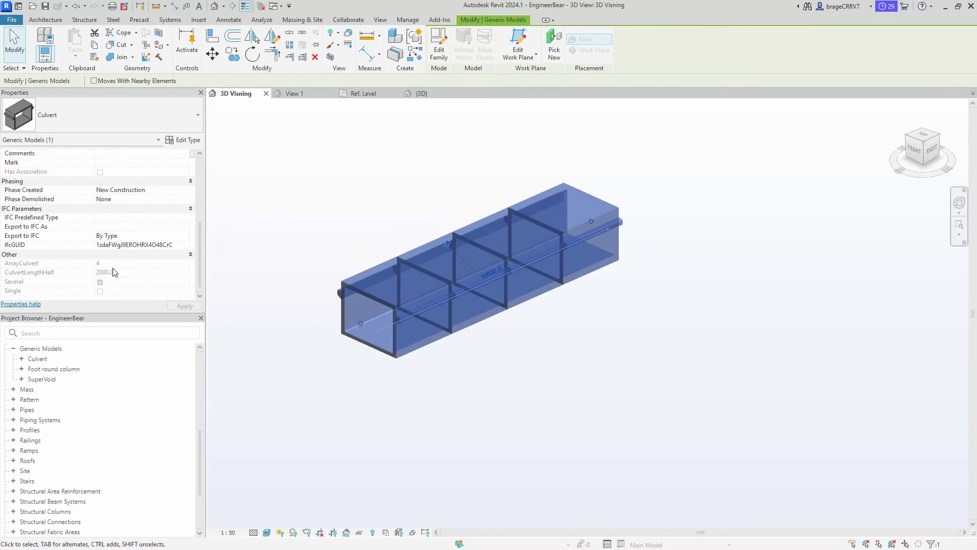
{"action": "scroll", "coordinate": [131, 277], "scroll_direction": "up", "scroll_amount": 5}
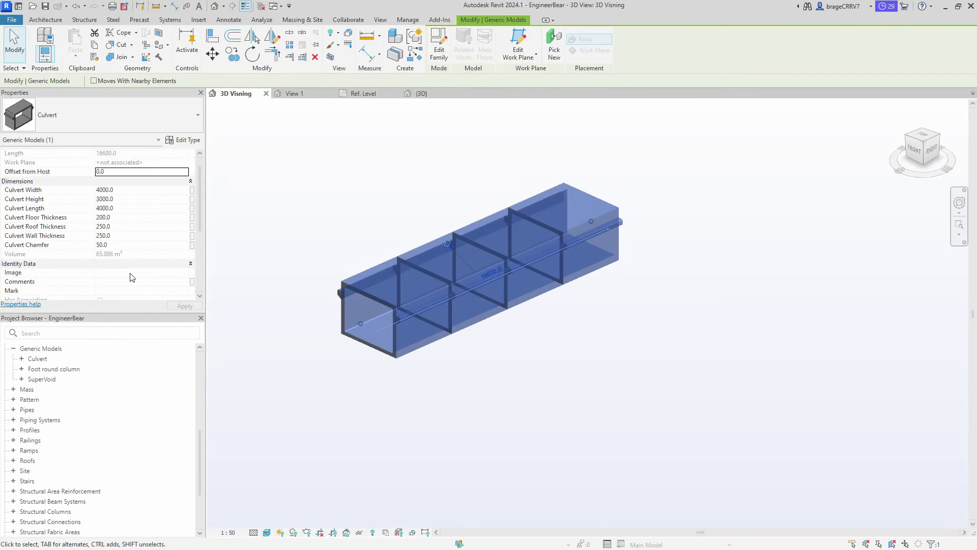
{"action": "scroll", "coordinate": [131, 277], "scroll_direction": "down", "scroll_amount": 4}
{"action": "scroll", "coordinate": [131, 276], "scroll_direction": "up", "scroll_amount": 5}
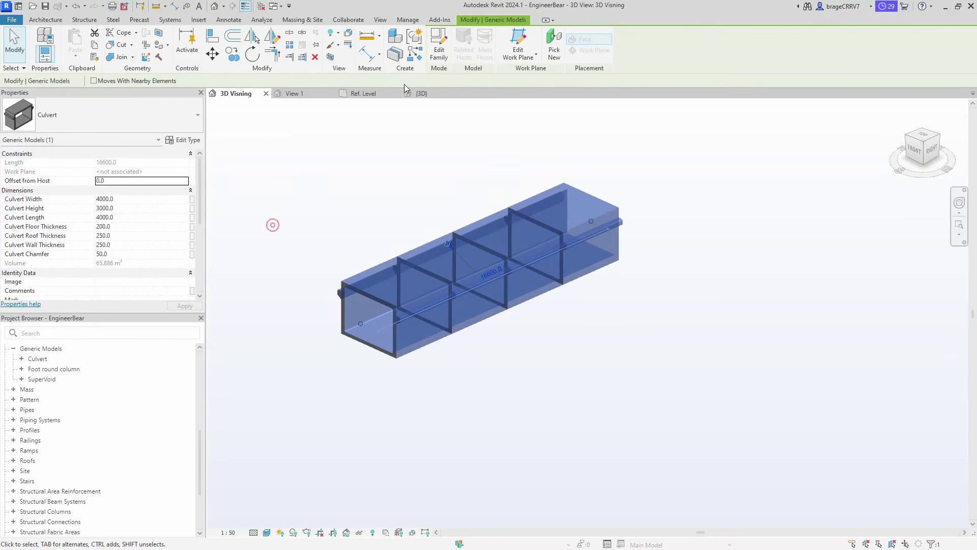
- Define a new Yes/No instance parameter named Edge in the Culvert host family
{"action": "left_click", "coordinate": [363, 93]}
{"action": "key", "text": "ctrl+Tab"}
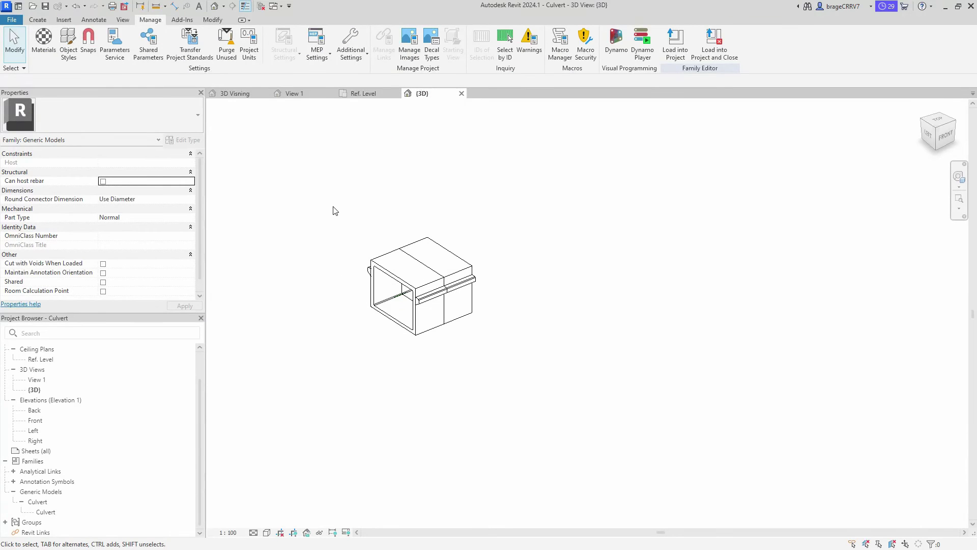
{"action": "left_click", "coordinate": [38, 19]}
{"action": "left_click", "coordinate": [60, 53]}
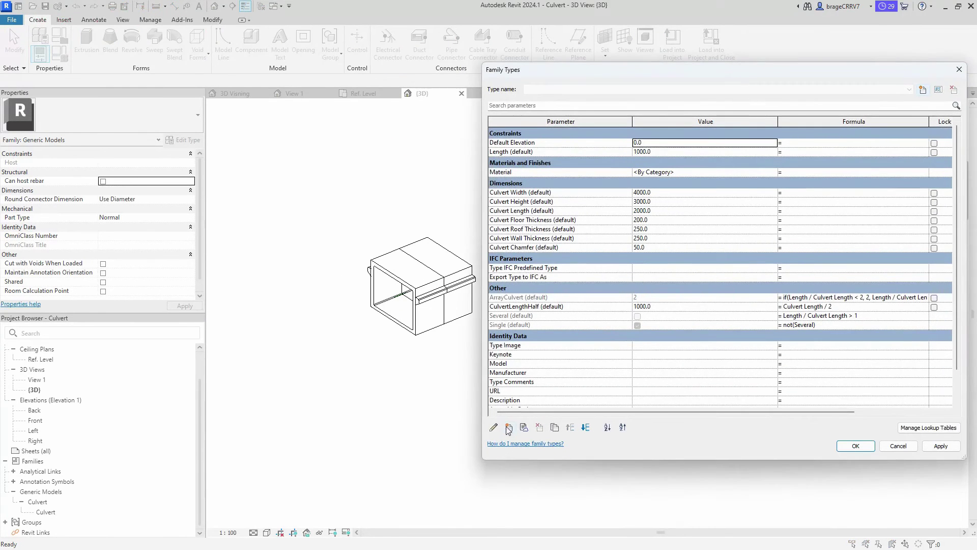
{"action": "left_click", "coordinate": [509, 427]}
{"action": "left_click", "coordinate": [334, 270]}
{"action": "left_click", "coordinate": [269, 292]}
{"action": "left_click", "coordinate": [274, 417]}
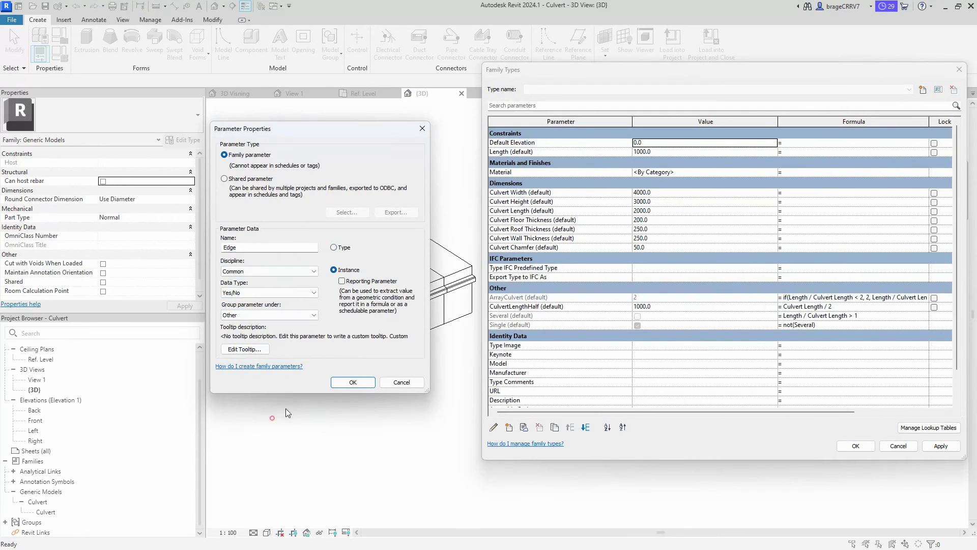
- Group the Edge parameter under Visibility and apply the new parameter to the family
{"action": "left_click", "coordinate": [276, 316]}
{"action": "key", "text": "v"}
{"action": "key", "text": "Return"}
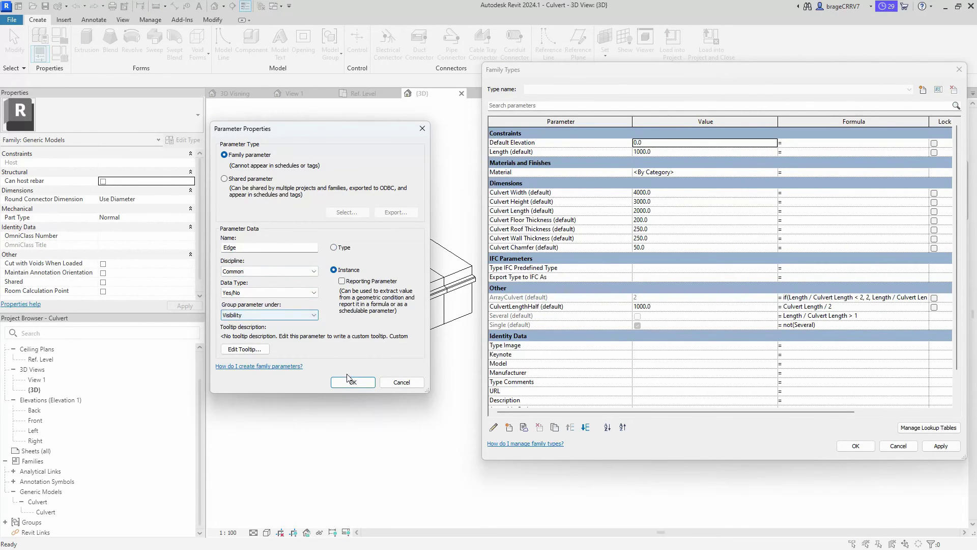
{"action": "left_click", "coordinate": [351, 382]}
{"action": "left_click", "coordinate": [855, 446]}
- Check the type properties of the nested Culvert type for an Edge parameter
{"action": "right_click", "coordinate": [45, 511]}
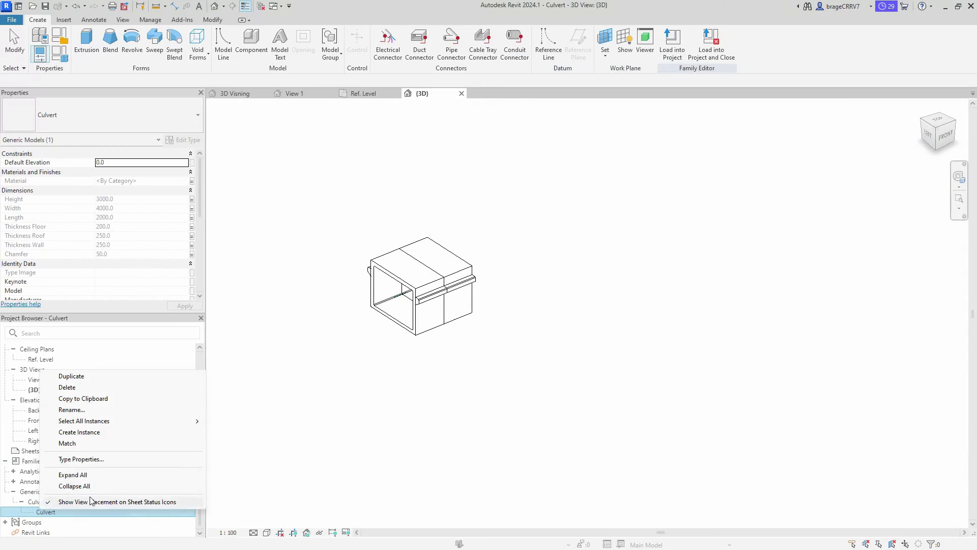
{"action": "left_click", "coordinate": [92, 459]}
{"action": "scroll", "coordinate": [723, 280], "scroll_direction": "down", "scroll_amount": 3}
{"action": "scroll", "coordinate": [723, 280], "scroll_direction": "up", "scroll_amount": 3}
{"action": "scroll", "coordinate": [727, 292], "scroll_direction": "down", "scroll_amount": 3}
{"action": "scroll", "coordinate": [726, 291], "scroll_direction": "up", "scroll_amount": 3}
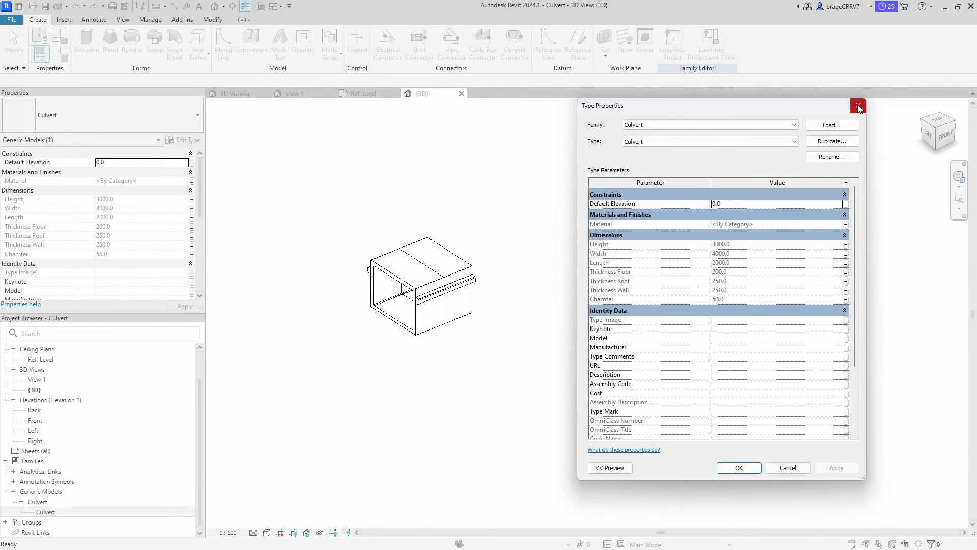
{"action": "key", "text": "Escape"}
- Open the nested Culvert family for editing and examine its family types for the Edge parameter
{"action": "left_click", "coordinate": [374, 275]}
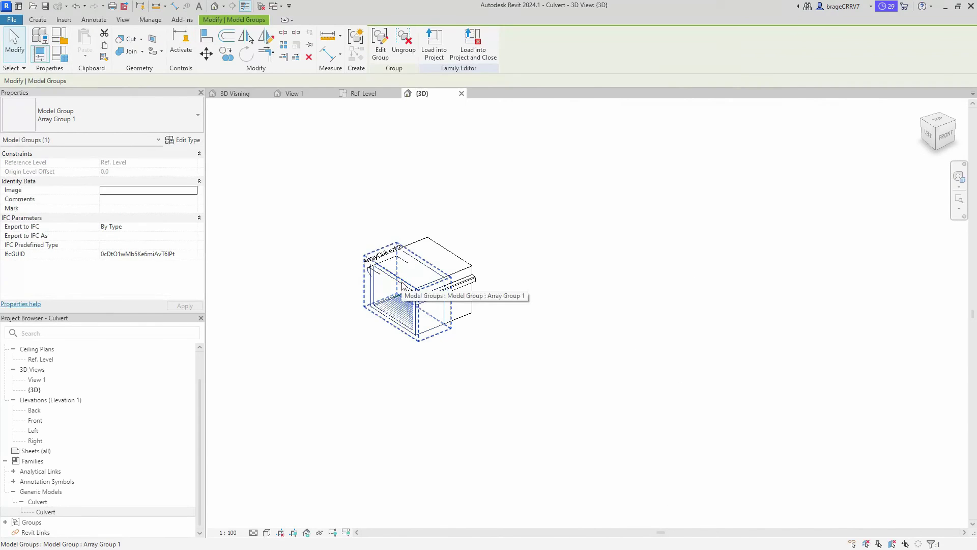
{"action": "key", "text": "Escape"}
{"action": "right_click", "coordinate": [45, 512]}
{"action": "right_click", "coordinate": [32, 502]}
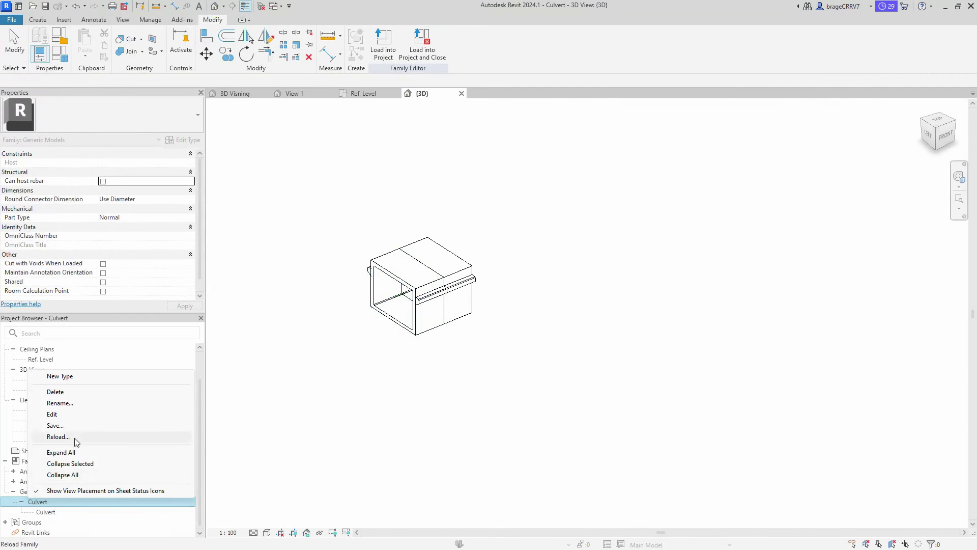
{"action": "left_click", "coordinate": [76, 418]}
{"action": "key", "text": "f"}
{"action": "key", "text": "t"}
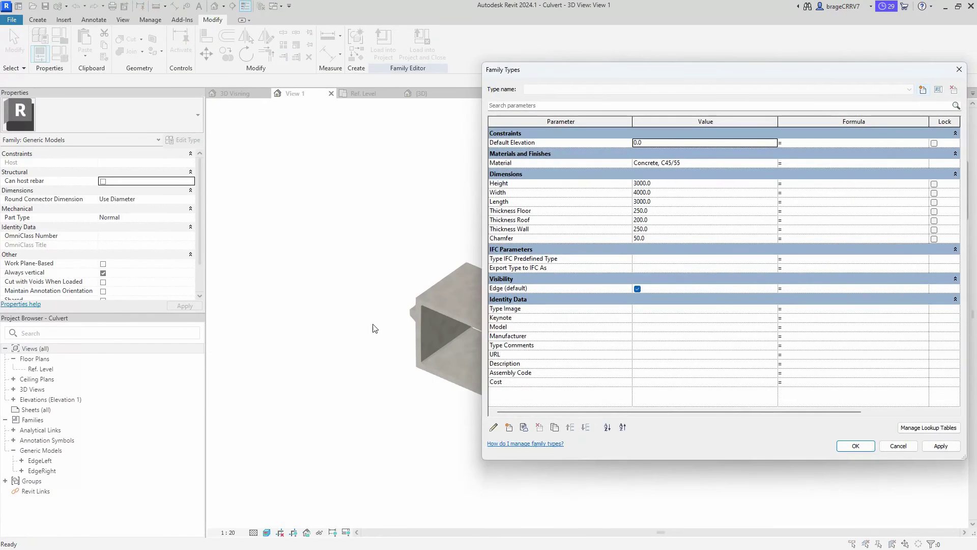
{"action": "left_click", "coordinate": [855, 447]}
- Close the nested family, check the host family's types and return to its 3D view
{"action": "left_click", "coordinate": [330, 93]}
{"action": "left_click", "coordinate": [550, 279]}
{"action": "left_click", "coordinate": [60, 54]}
{"action": "left_click", "coordinate": [951, 72]}
{"action": "left_click", "coordinate": [422, 93]}
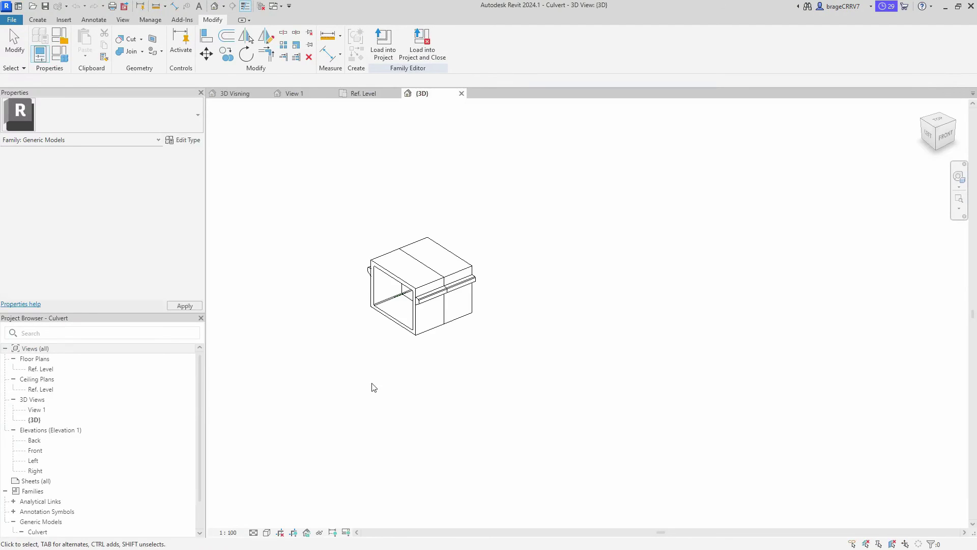
- Edit the array group and associate the nested culvert's Edge visibility with the host family's Edge parameter
{"action": "left_click", "coordinate": [426, 325]}
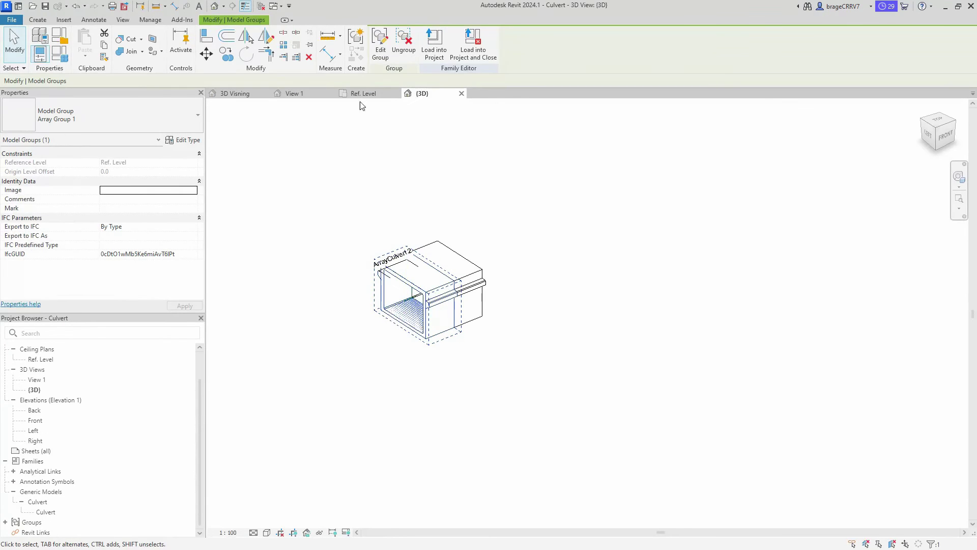
{"action": "left_click", "coordinate": [381, 40]}
{"action": "left_click", "coordinate": [443, 336]}
{"action": "left_click", "coordinate": [191, 227]}
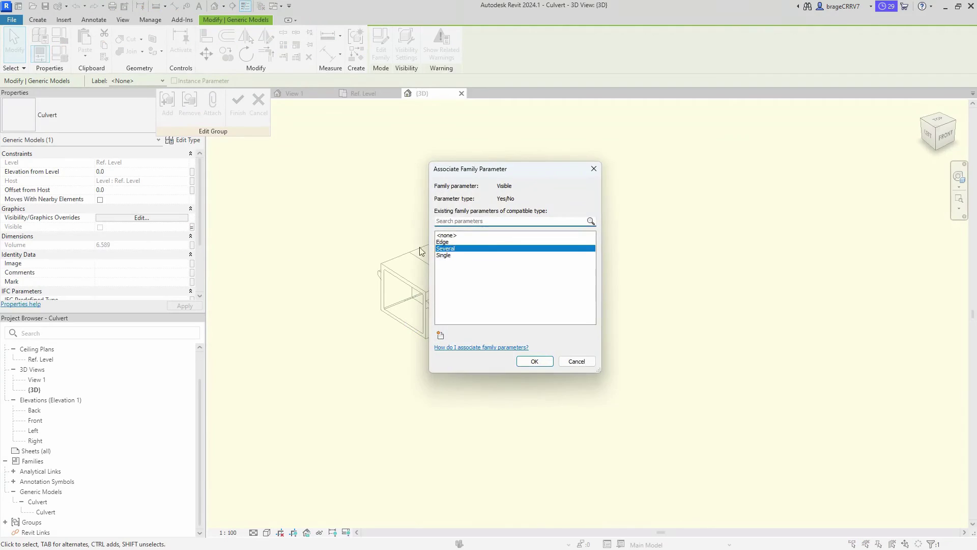
{"action": "left_click", "coordinate": [530, 360]}
{"action": "scroll", "coordinate": [158, 281], "scroll_direction": "down", "scroll_amount": 5}
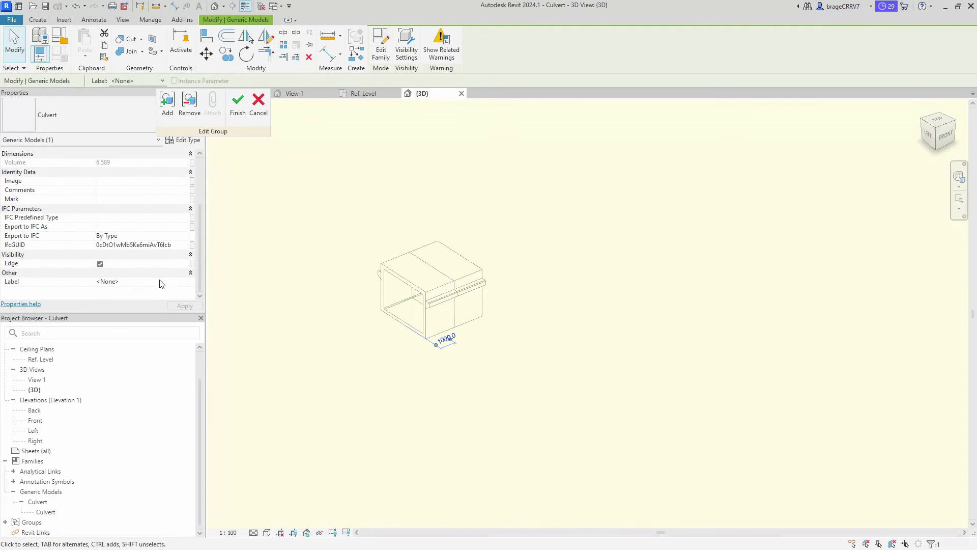
{"action": "left_click", "coordinate": [192, 264]}
{"action": "left_click", "coordinate": [444, 241]}
{"action": "left_click", "coordinate": [534, 361]}
{"action": "left_click", "coordinate": [238, 102]}
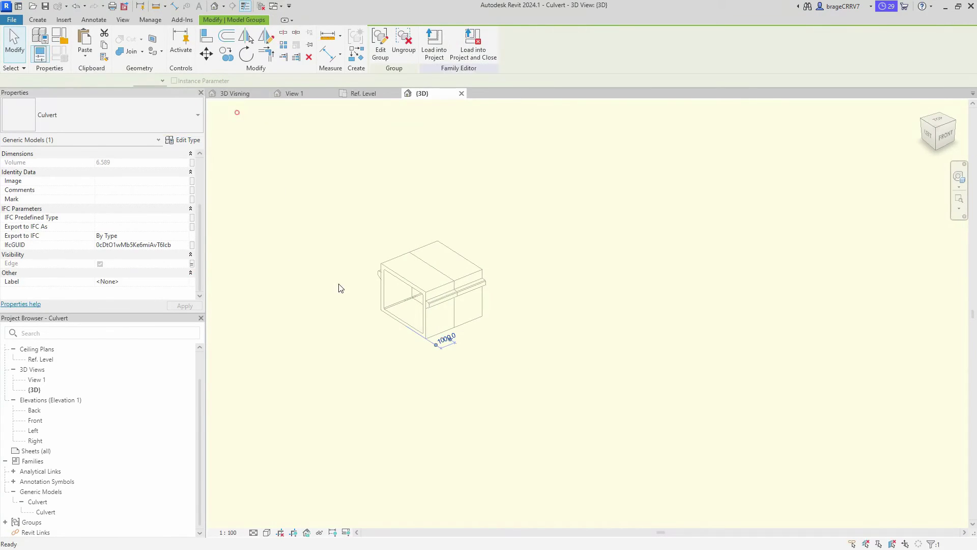
- Associate the Edge visibility of the ungrouped single culvert with the host family's Edge parameter
{"action": "left_click", "coordinate": [403, 323]}
{"action": "scroll", "coordinate": [189, 249], "scroll_direction": "down", "scroll_amount": 3}
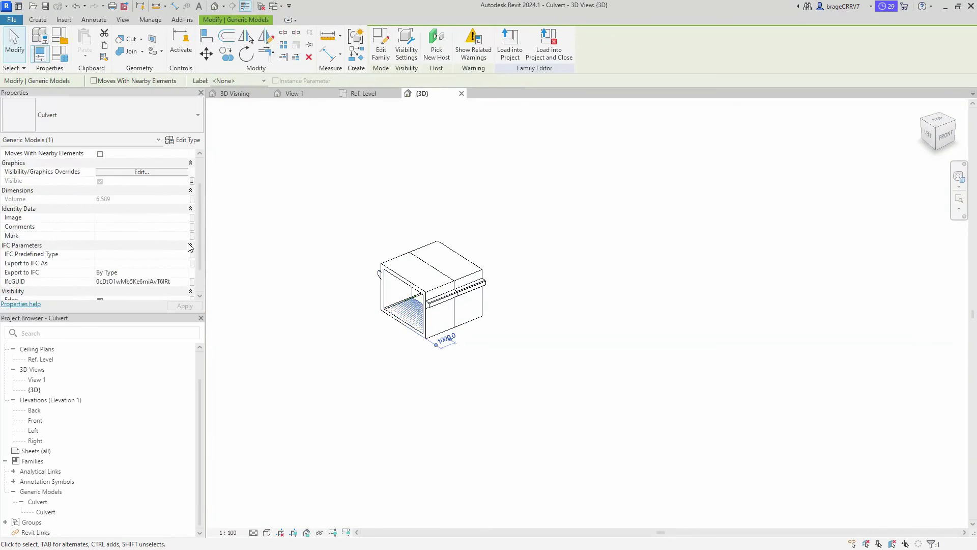
{"action": "left_click", "coordinate": [192, 263]}
{"action": "left_click", "coordinate": [443, 242]}
{"action": "left_click", "coordinate": [535, 361]}
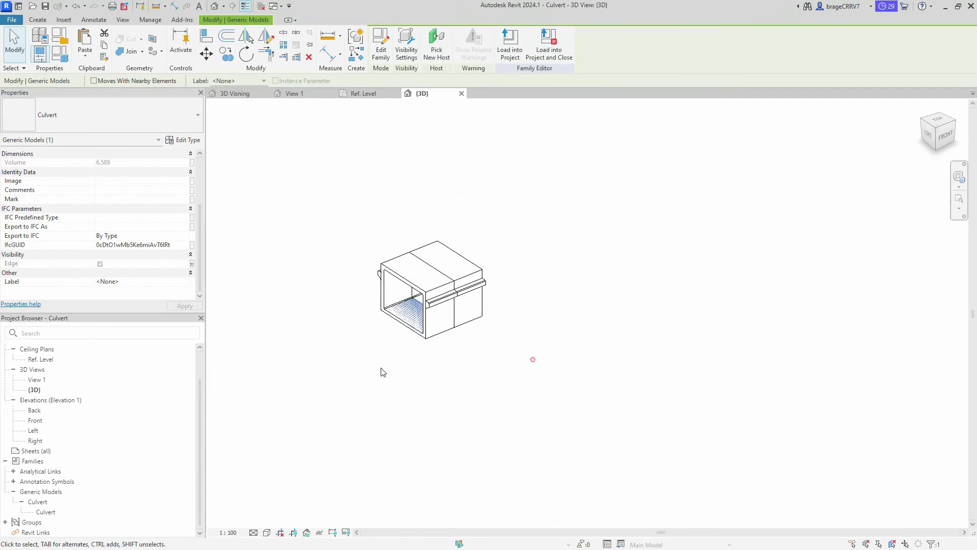
{"action": "left_click", "coordinate": [382, 371]}
- Load the updated Culvert family into EngineerBear.rvt, overwriting the existing version
{"action": "left_click", "coordinate": [383, 45]}
{"action": "left_click", "coordinate": [423, 234]}
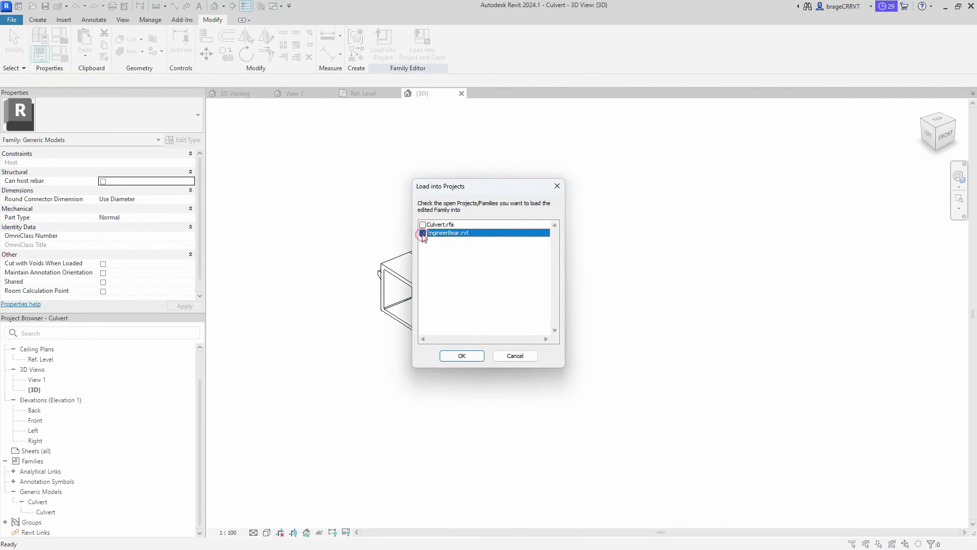
{"action": "left_click", "coordinate": [453, 353]}
{"action": "left_click", "coordinate": [420, 276]}
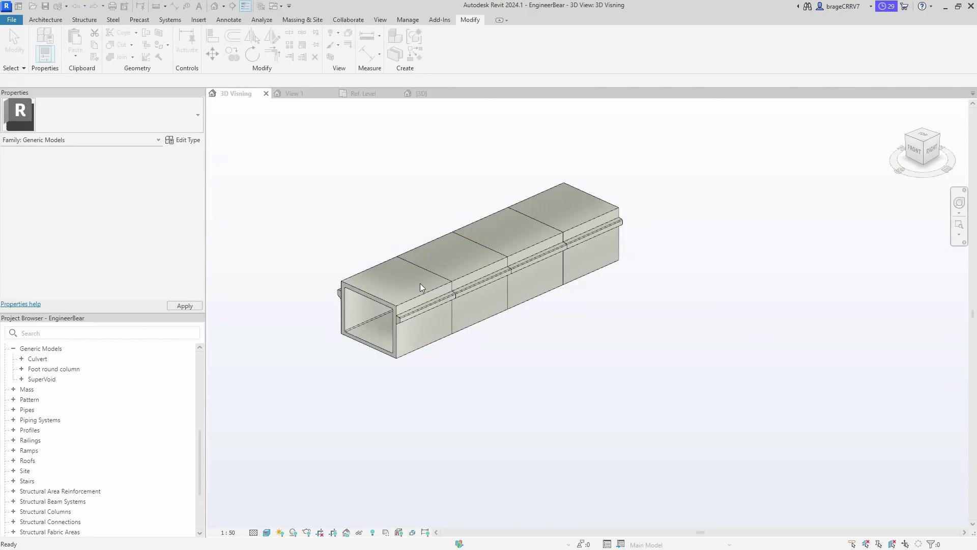
- Test the Edge parameter on the placed culvert by switching it off and back on
{"action": "left_click", "coordinate": [359, 296]}
{"action": "scroll", "coordinate": [100, 280], "scroll_direction": "down", "scroll_amount": 5}
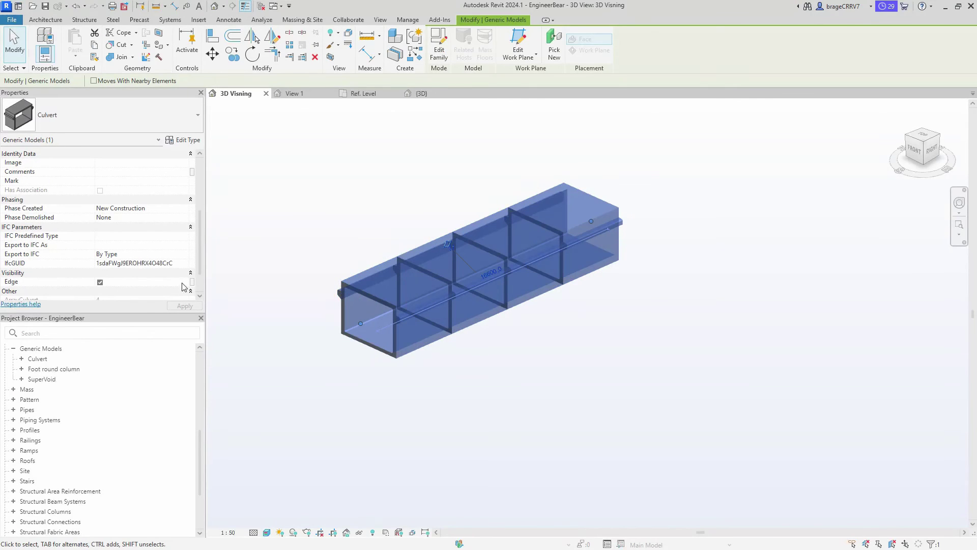
{"action": "left_click", "coordinate": [353, 367]}
{"action": "left_click", "coordinate": [372, 338]}
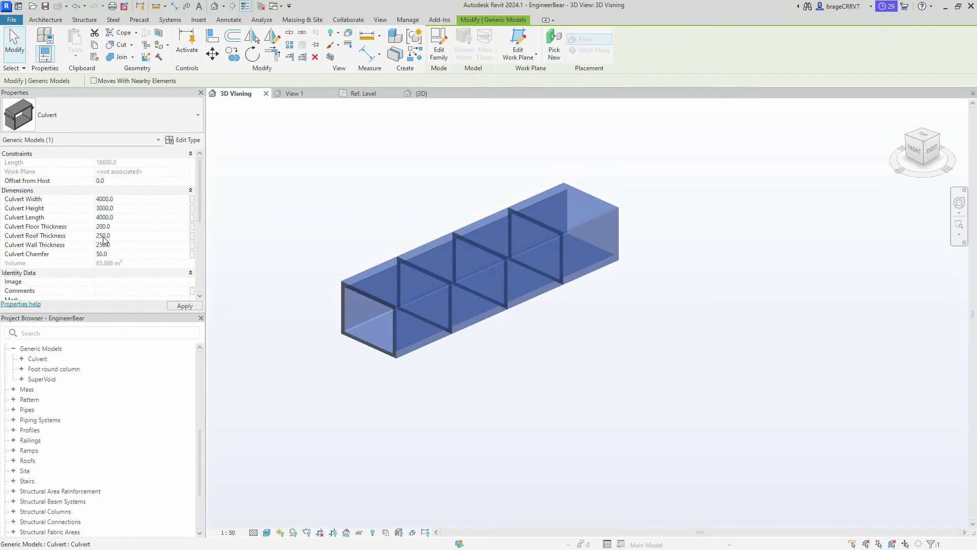
{"action": "left_click", "coordinate": [372, 339]}
{"action": "middle_click_drag", "start_coordinate": [569, 399], "coordinate": [428, 393]}
- Stretch the culvert to about 28200 mm and set Culvert Height to 4000, Floor Thickness to 250 and Chamfer to 100 mm
{"action": "left_click", "coordinate": [306, 291]}
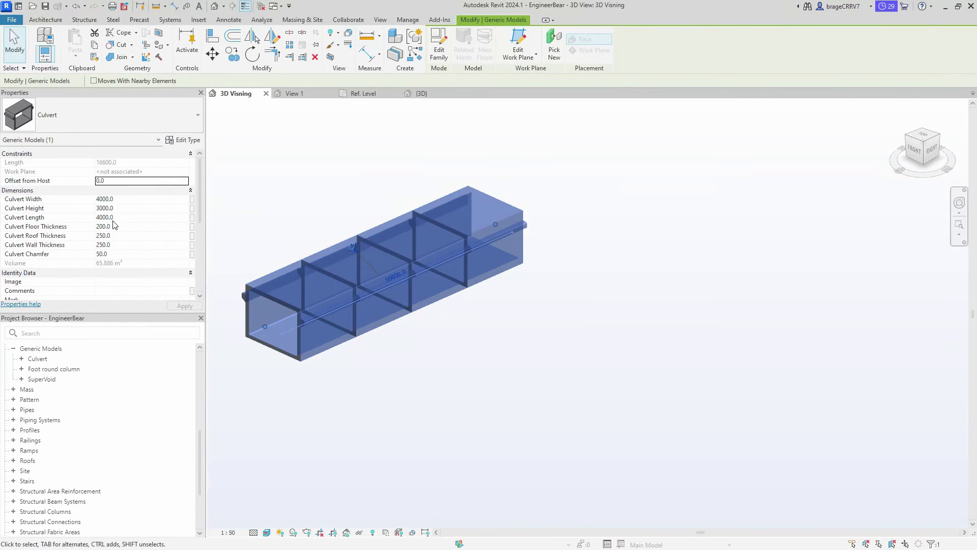
{"action": "left_click", "coordinate": [246, 231]}
{"action": "scroll", "coordinate": [761, 264], "scroll_direction": "down", "scroll_amount": 1}
{"action": "left_click", "coordinate": [390, 320]}
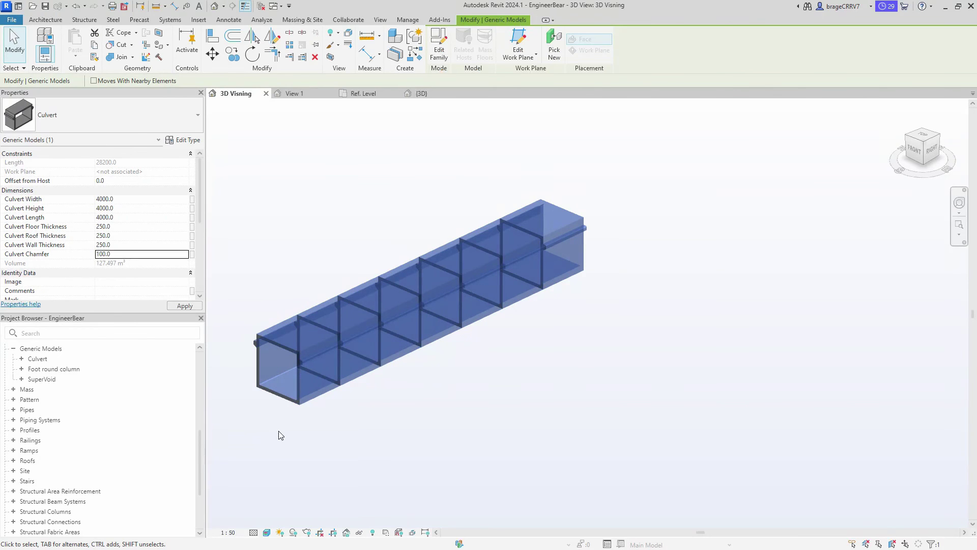
- Change the Culvert Chamfer once more and inspect the whole culvert from another angle
{"action": "scroll", "coordinate": [276, 353], "scroll_direction": "up", "scroll_amount": 5}
{"action": "left_click", "coordinate": [118, 256]}
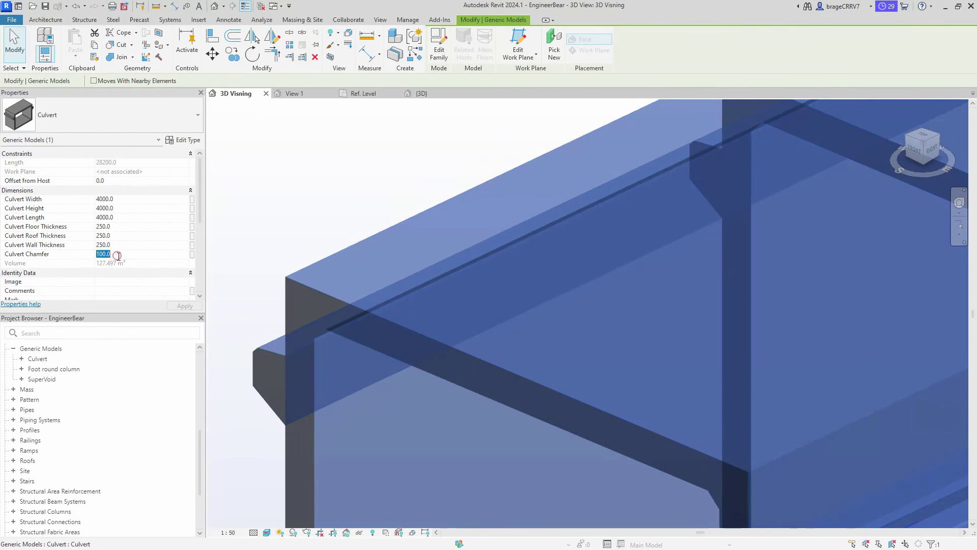
{"action": "left_click", "coordinate": [260, 277]}
{"action": "scroll", "coordinate": [261, 277], "scroll_direction": "down", "scroll_amount": 6}
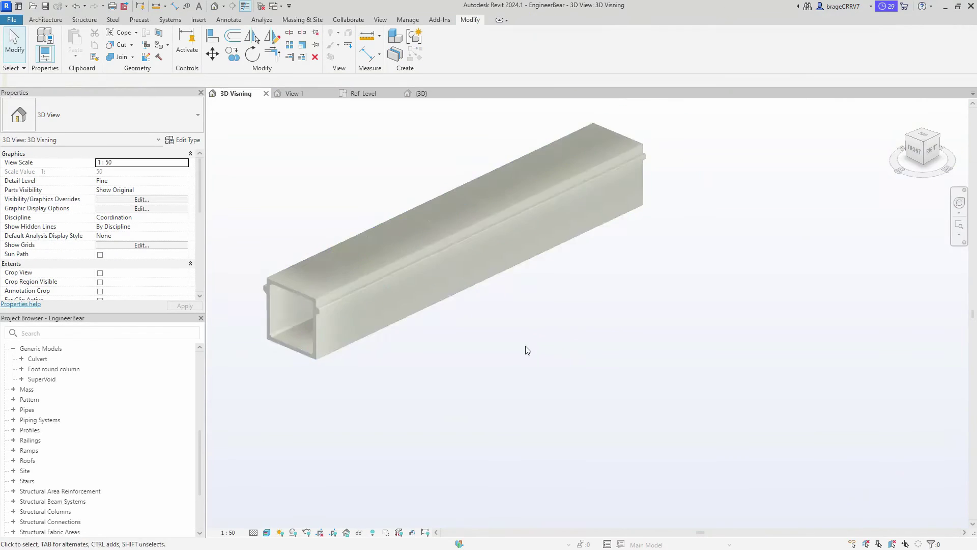
{"action": "middle_click_drag", "start_coordinate": [497, 397], "coordinate": [539, 372], "text": "shift"}
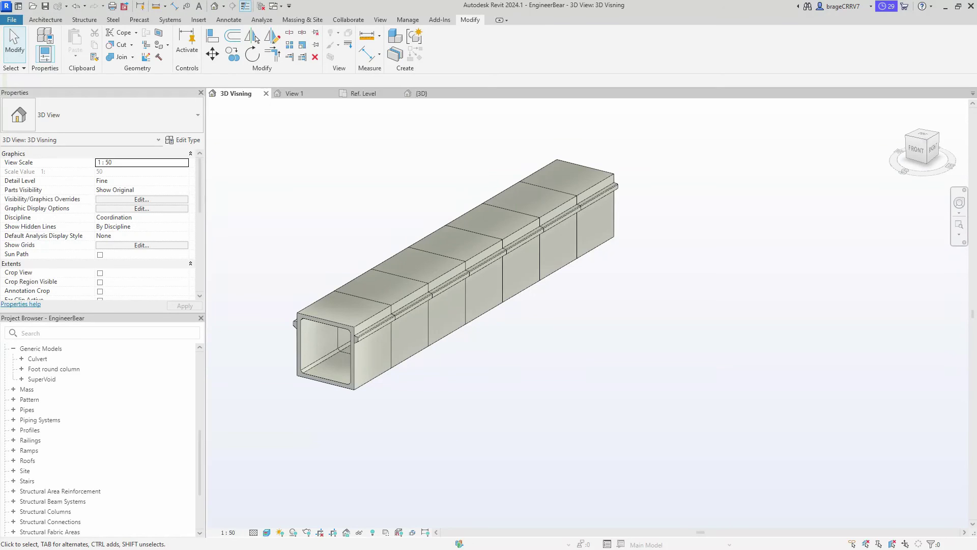
{"action": "scroll", "coordinate": [657, 252], "scroll_direction": "down", "scroll_amount": 4}
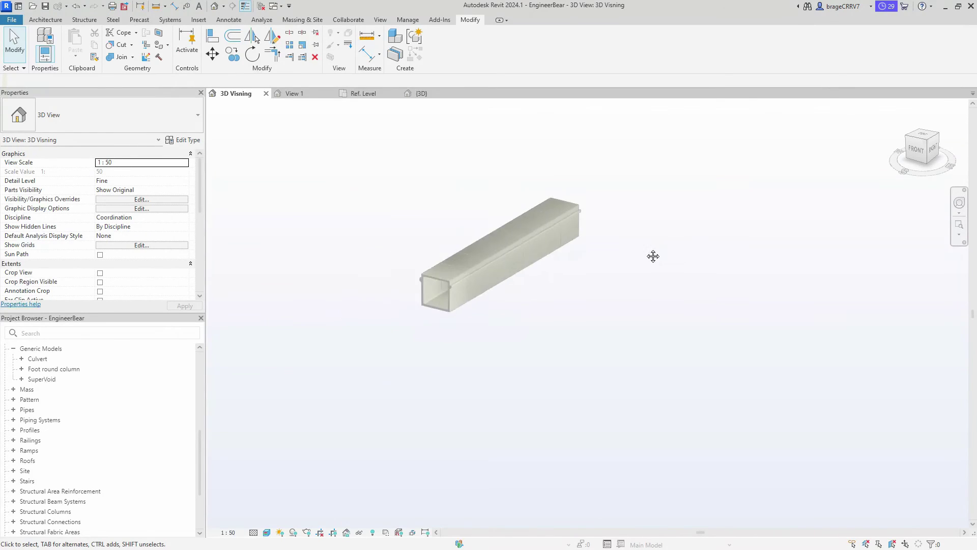
{"action": "scroll", "coordinate": [591, 266], "scroll_direction": "up", "scroll_amount": 2}
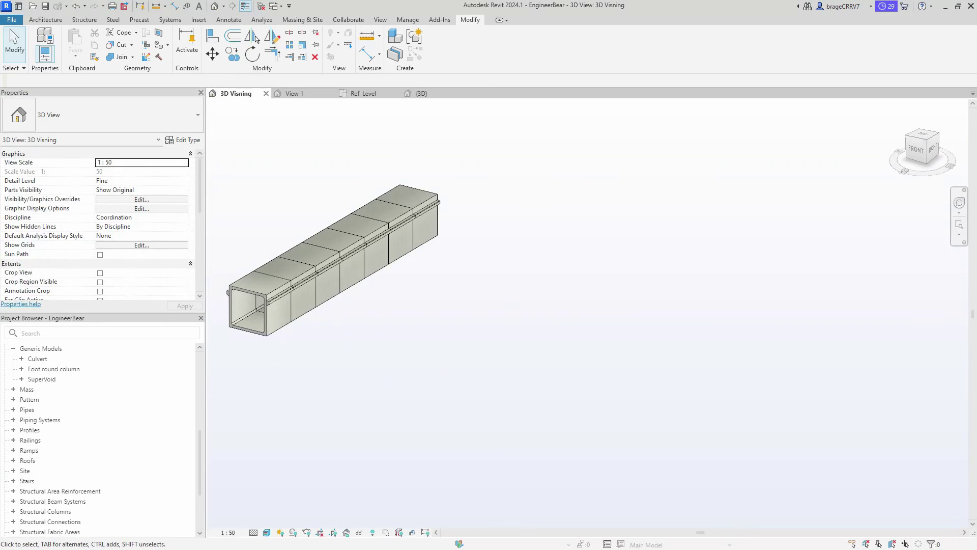
{"action": "key", "text": "super+Tab"}
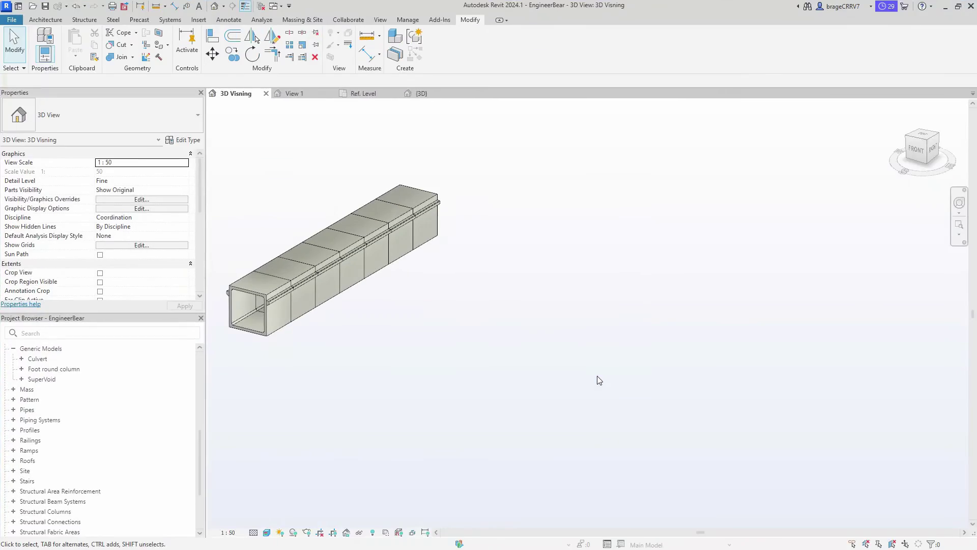